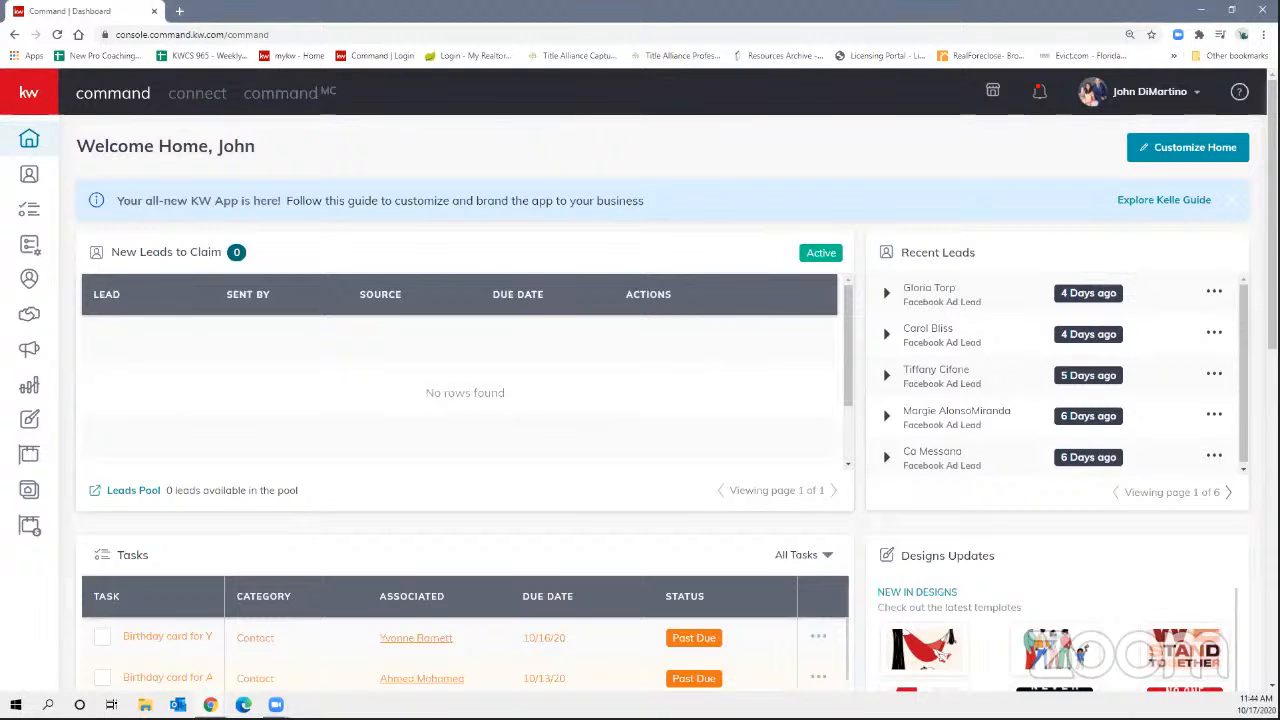
# Put away the stray blank Chrome window and open the Consumer section's Landing Pages list.
pyautogui.hotkey('ctrl', 'n')
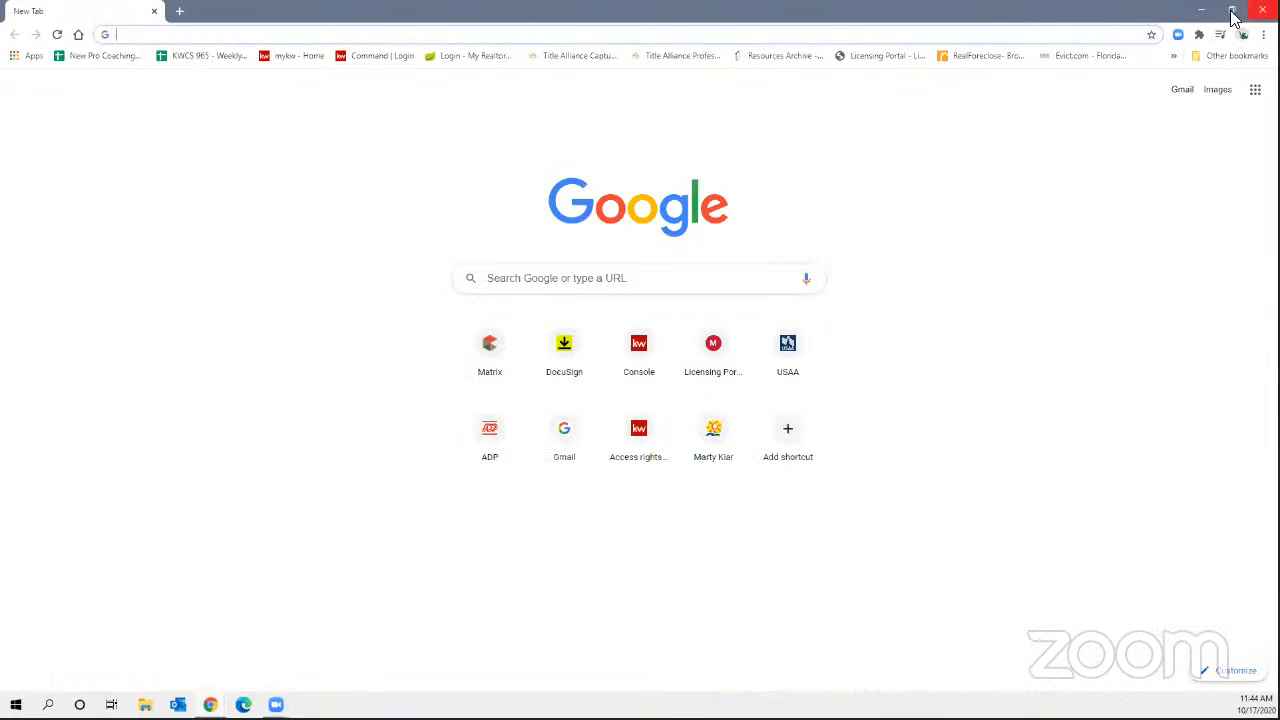
pyautogui.click(1200, 13)
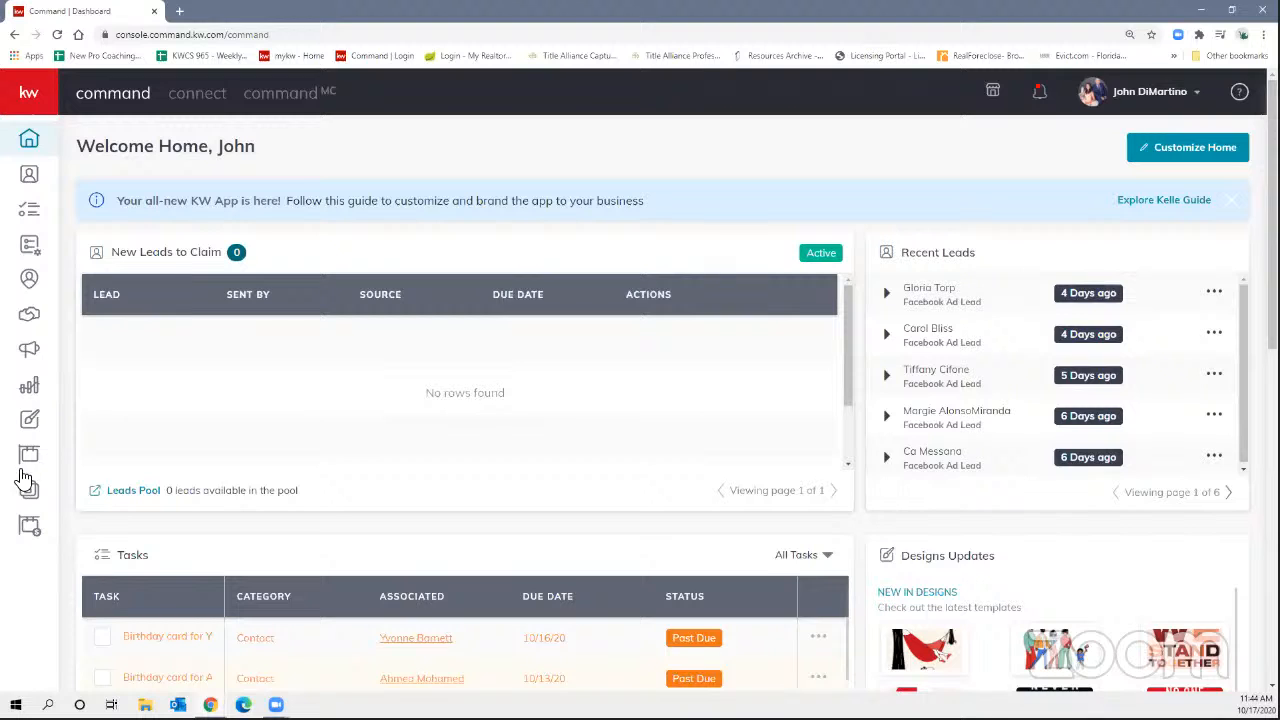
pyautogui.moveTo(17, 105)
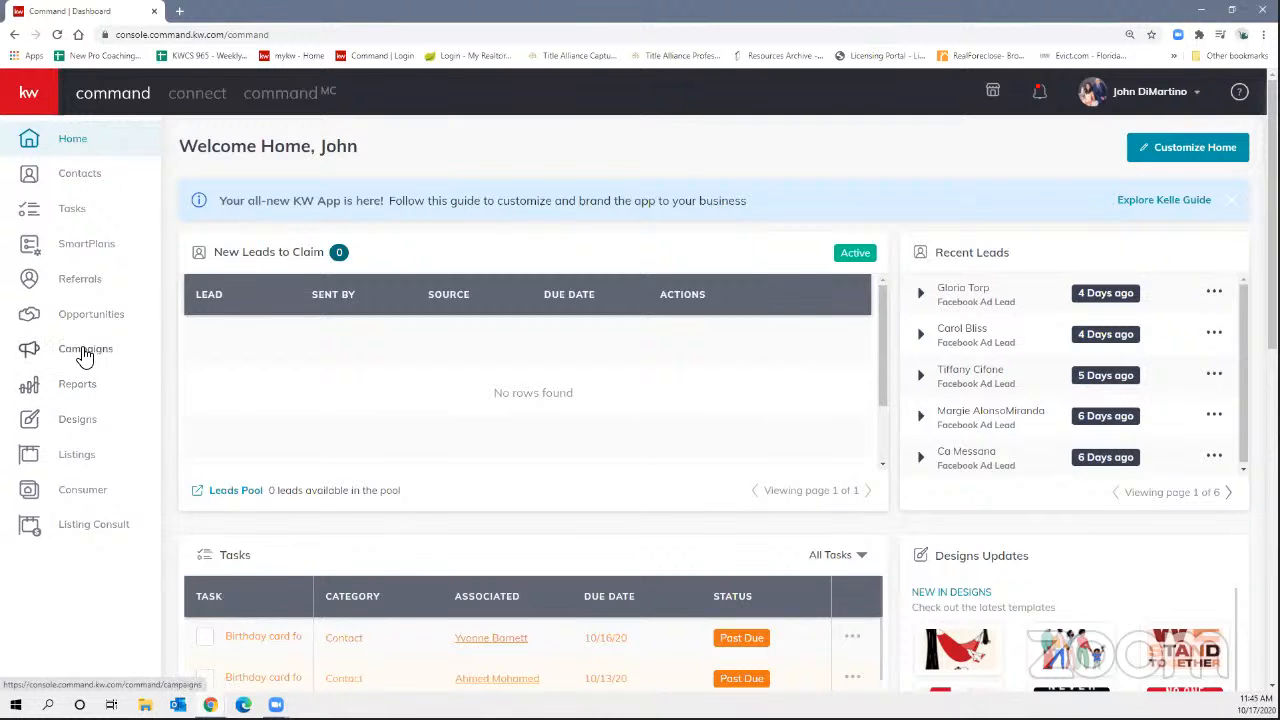
pyautogui.click(80, 490)
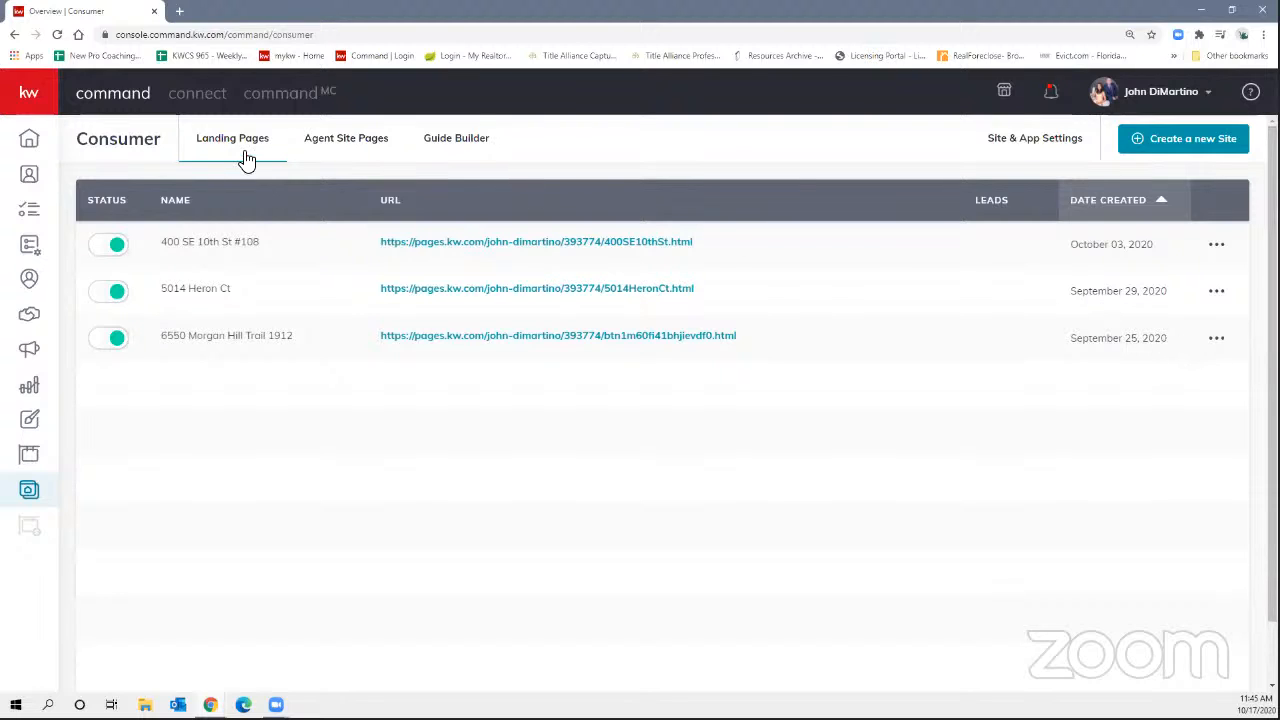
# Create a new site as a standalone page and open its blank editor.
pyautogui.click(1177, 152)
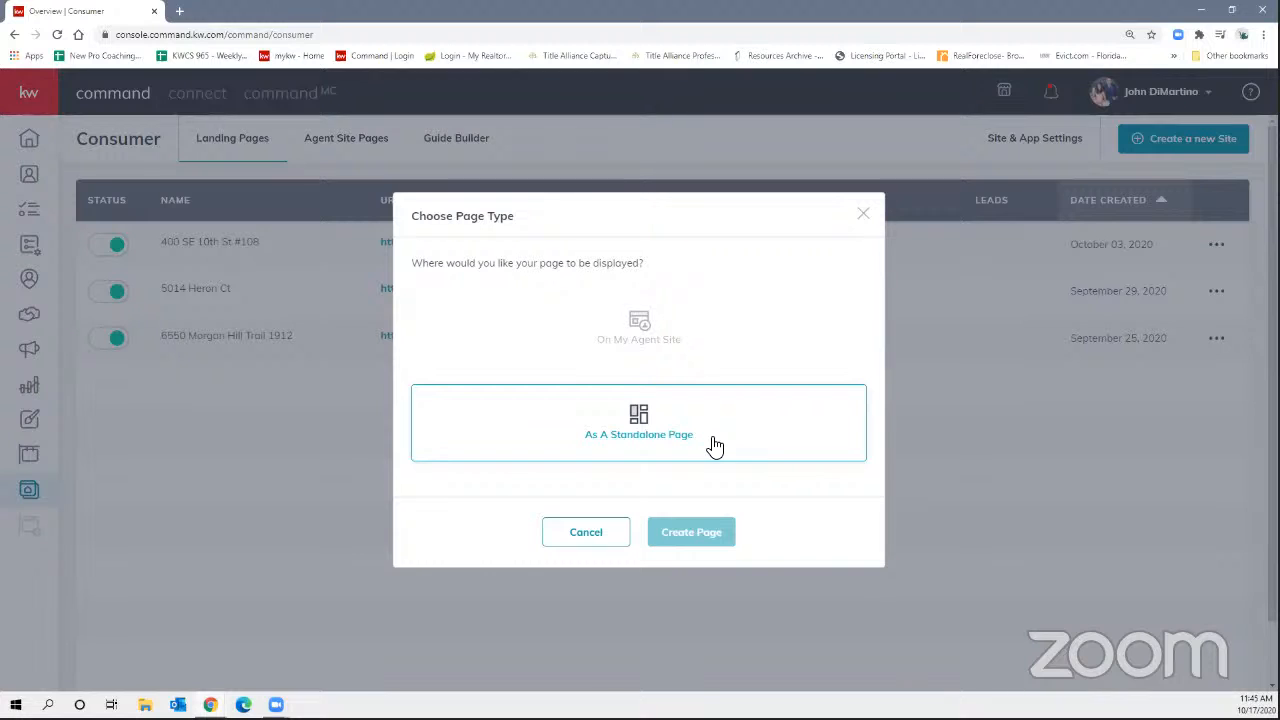
pyautogui.click(627, 456)
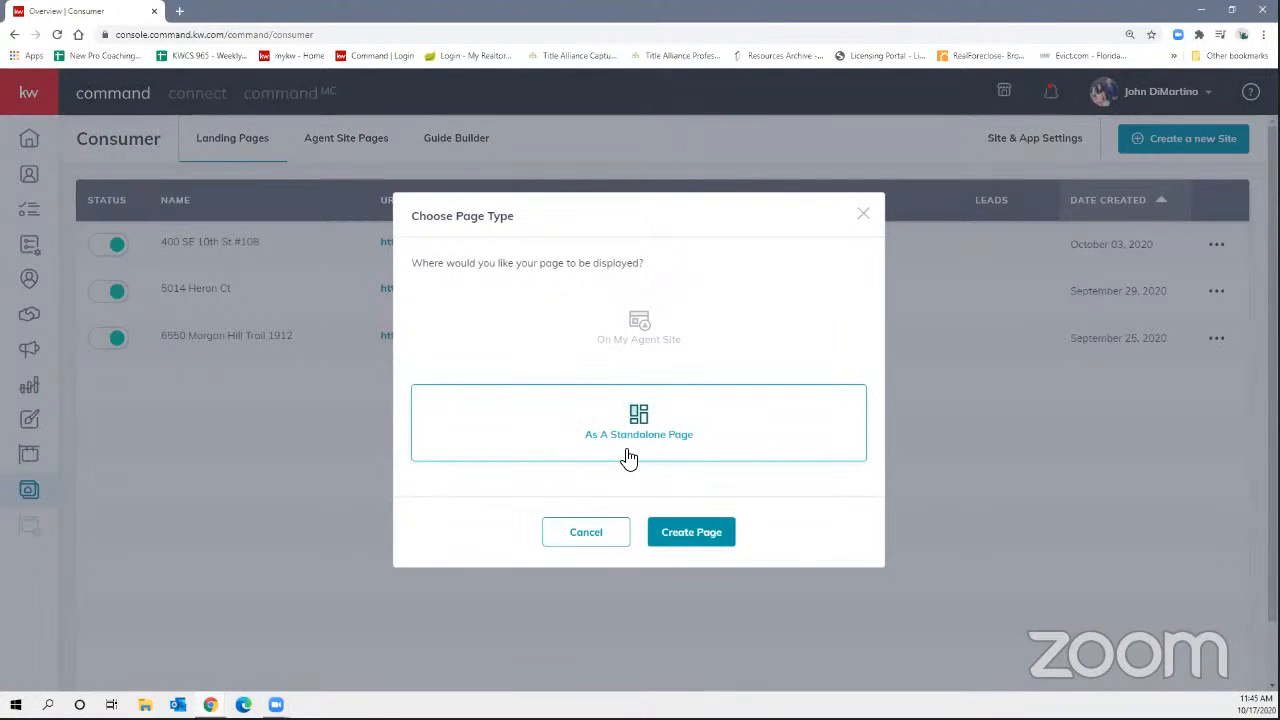
pyautogui.click(690, 538)
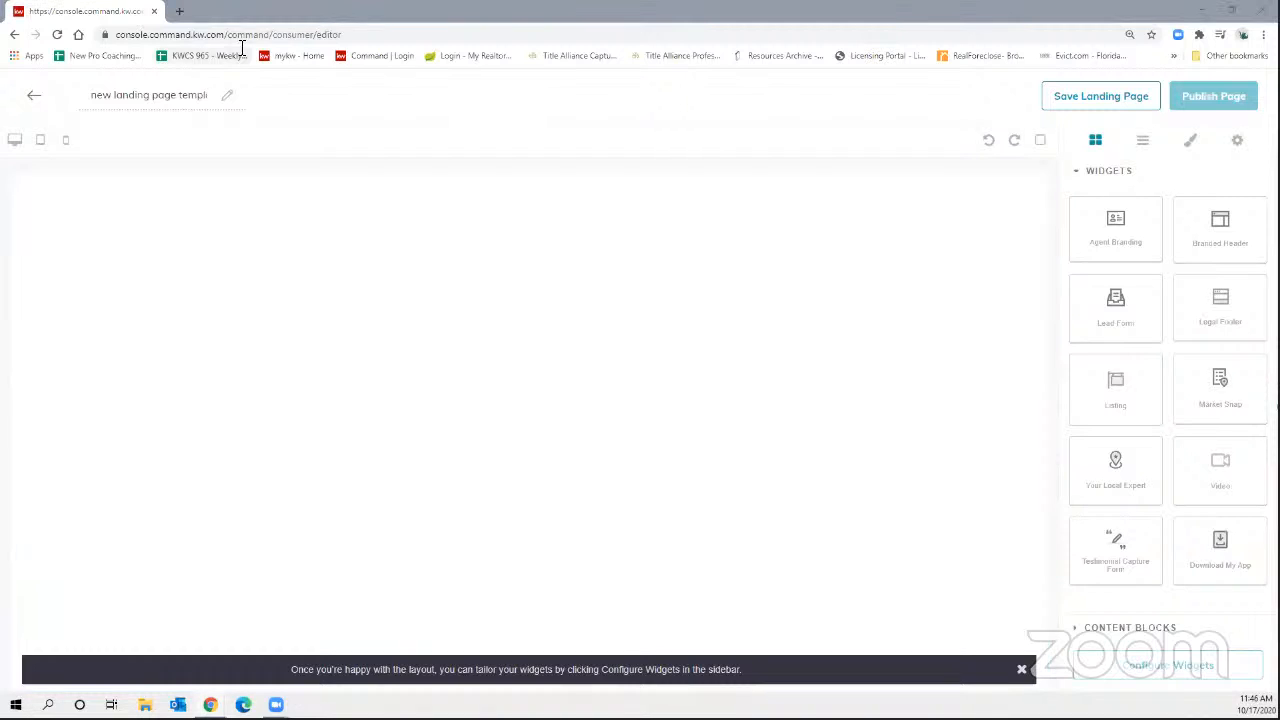
pyautogui.doubleClick(164, 95)
pyautogui.tripleClick(164, 95)
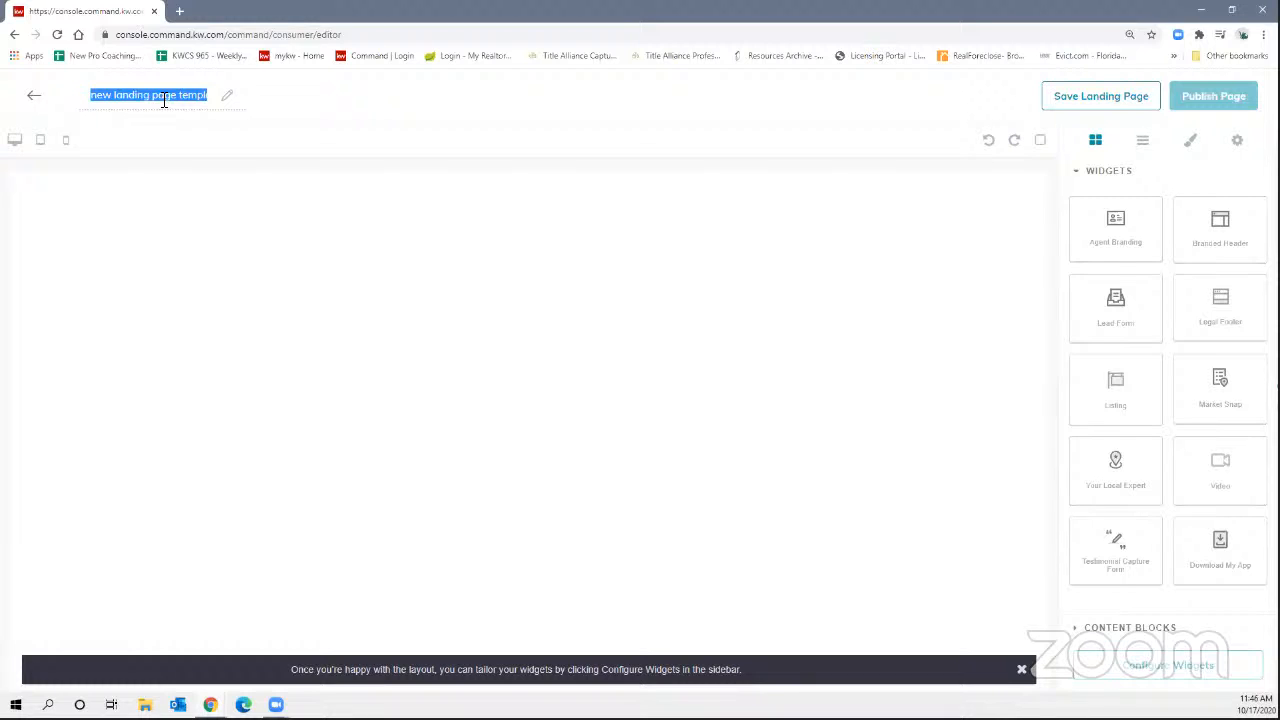
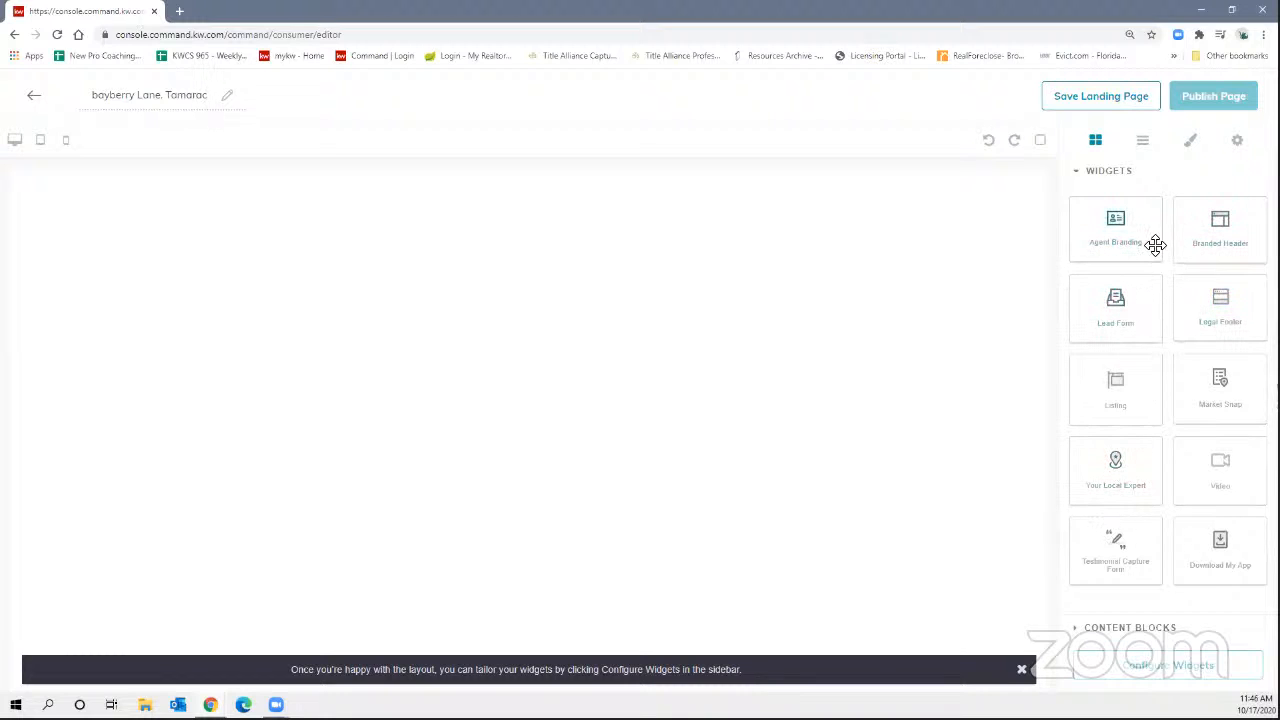
# Try placing the agent branding block, then close an extra blank browser window.
pyautogui.moveTo(1140, 243); pyautogui.dragTo(1110, 248)
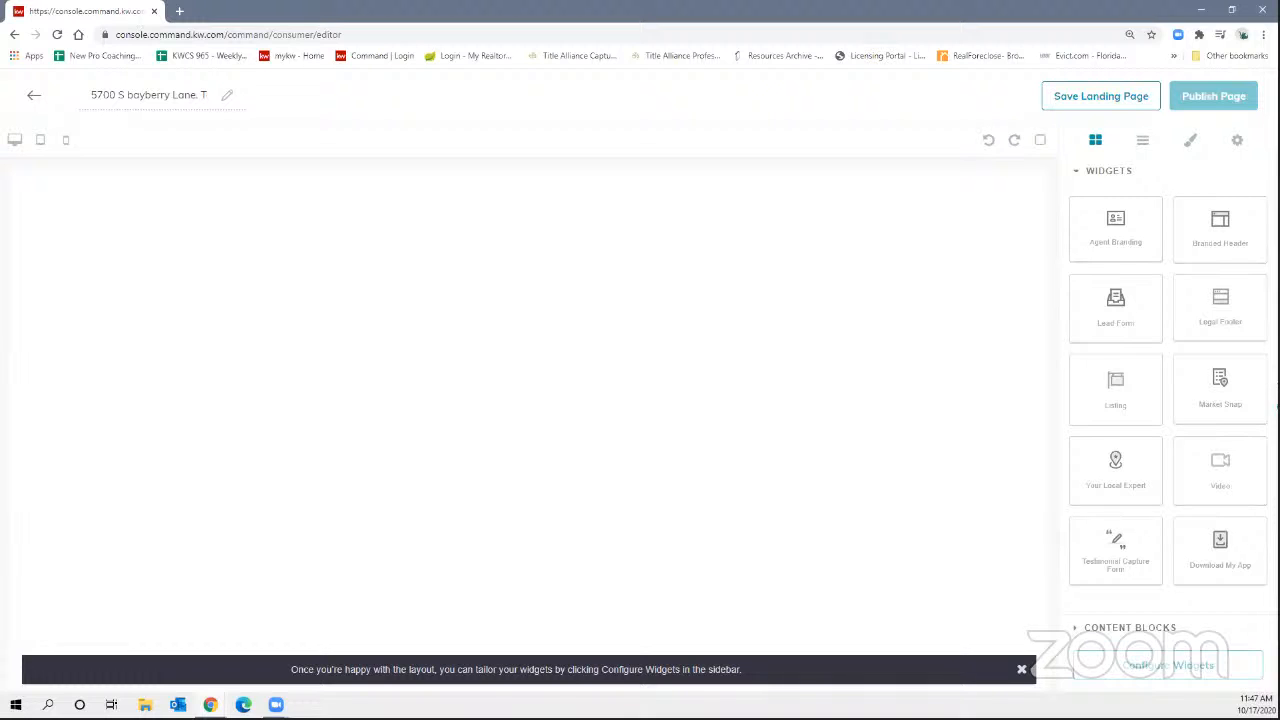
pyautogui.hotkey('ctrl', 'n')
pyautogui.click(1262, 9)
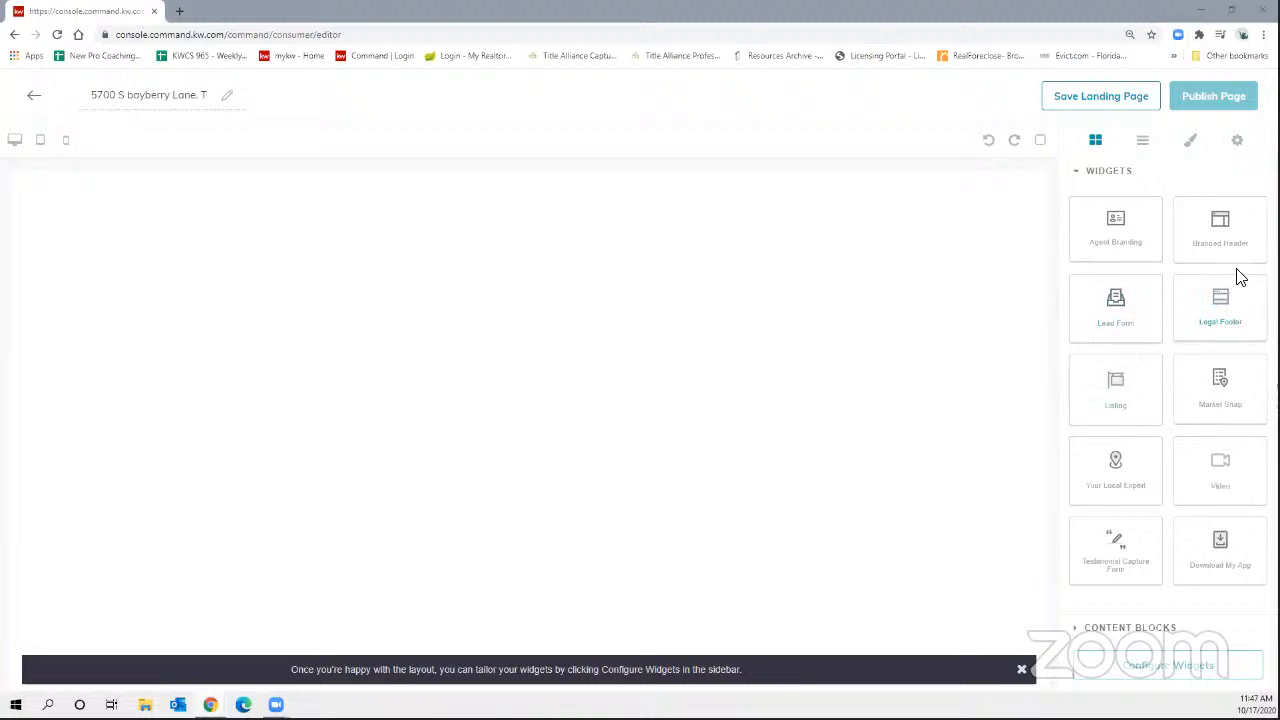
# Add the Branded Header, then the Listing block, then the Market Snap statistics below the map.
pyautogui.moveTo(1226, 251); pyautogui.dragTo(779, 269)
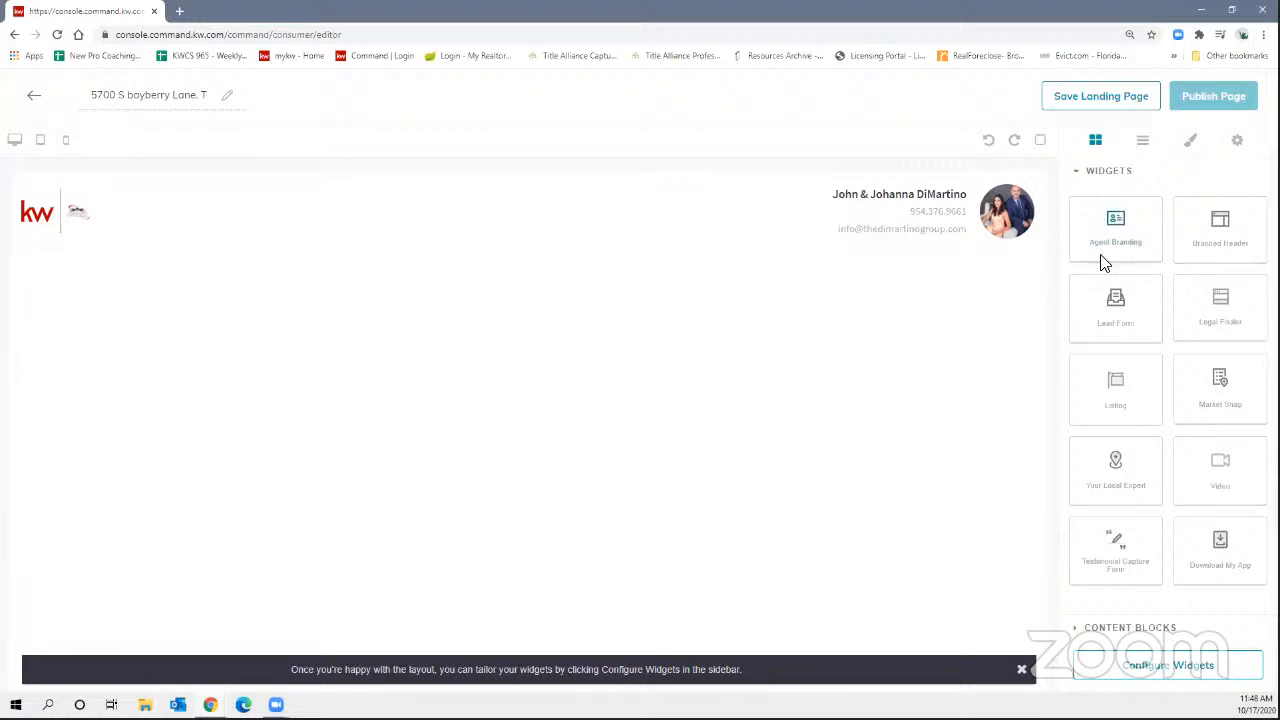
pyautogui.moveTo(1106, 406); pyautogui.dragTo(822, 350)
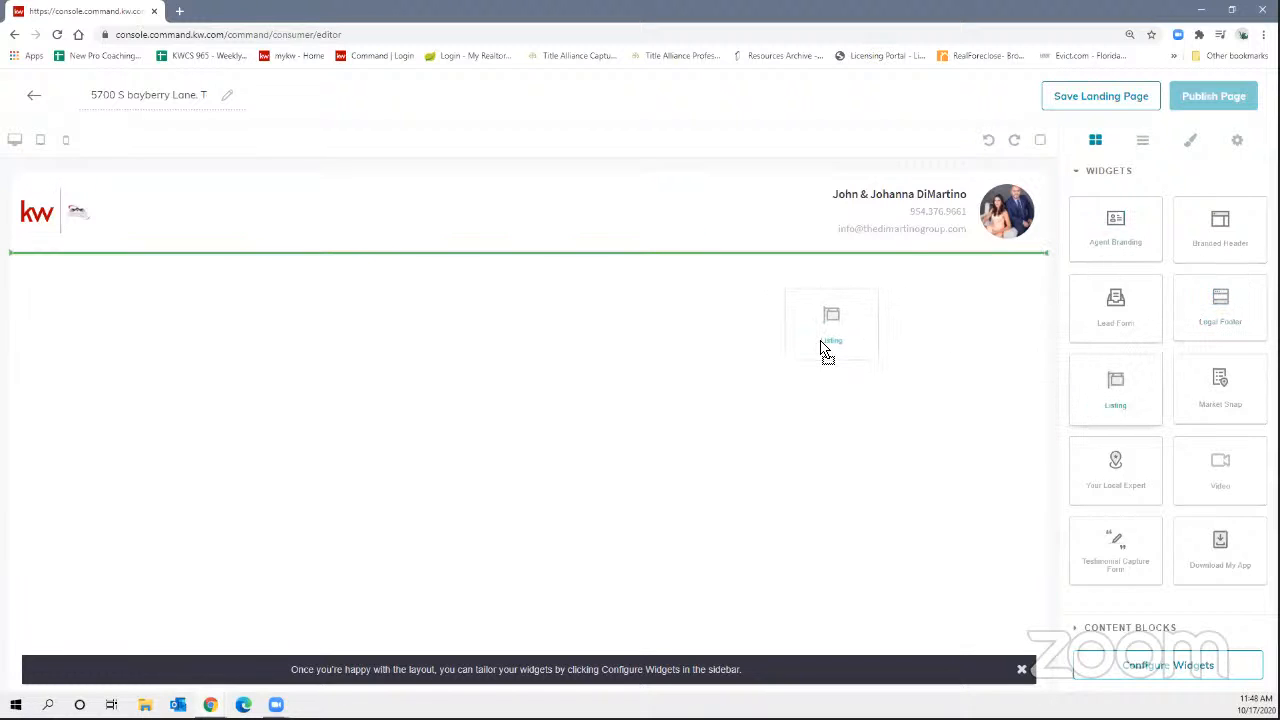
pyautogui.moveTo(822, 350); pyautogui.dragTo(823, 345)
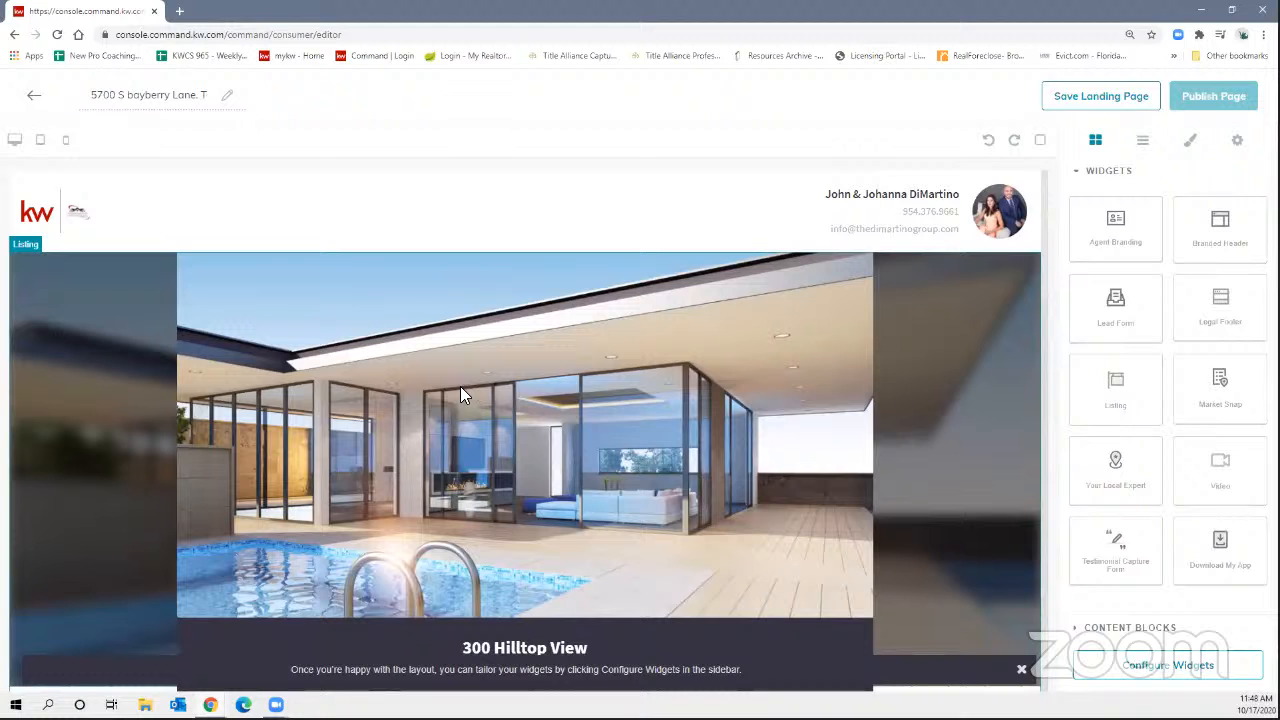
pyautogui.scroll(-1, 462, 390)
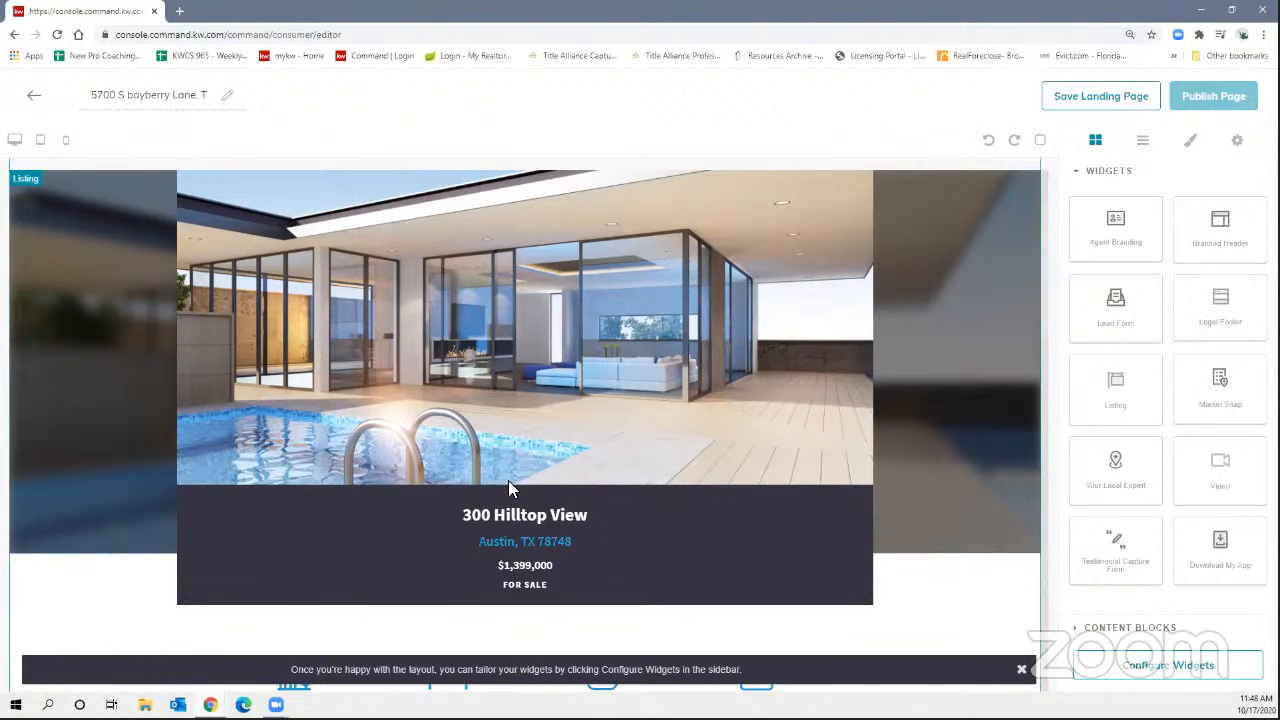
pyautogui.scroll(-6, 508, 488)
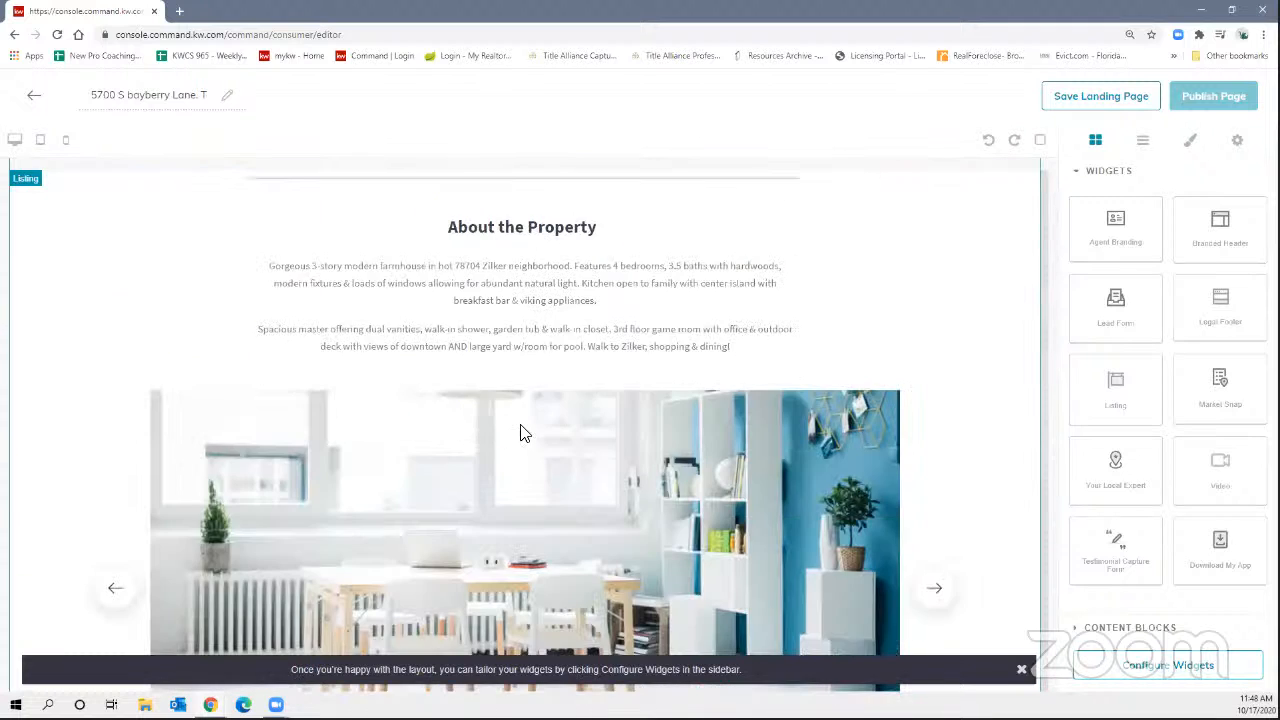
pyautogui.scroll(-5, 520, 432)
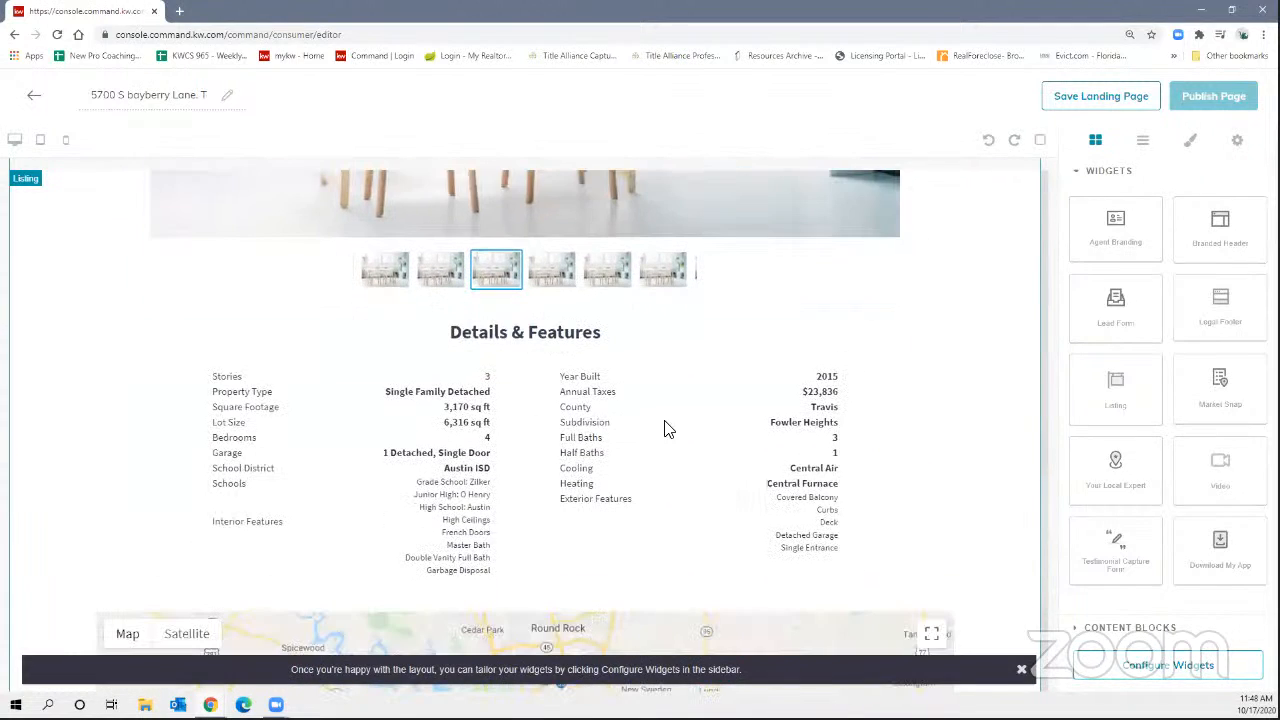
pyautogui.scroll(-4, 750, 435)
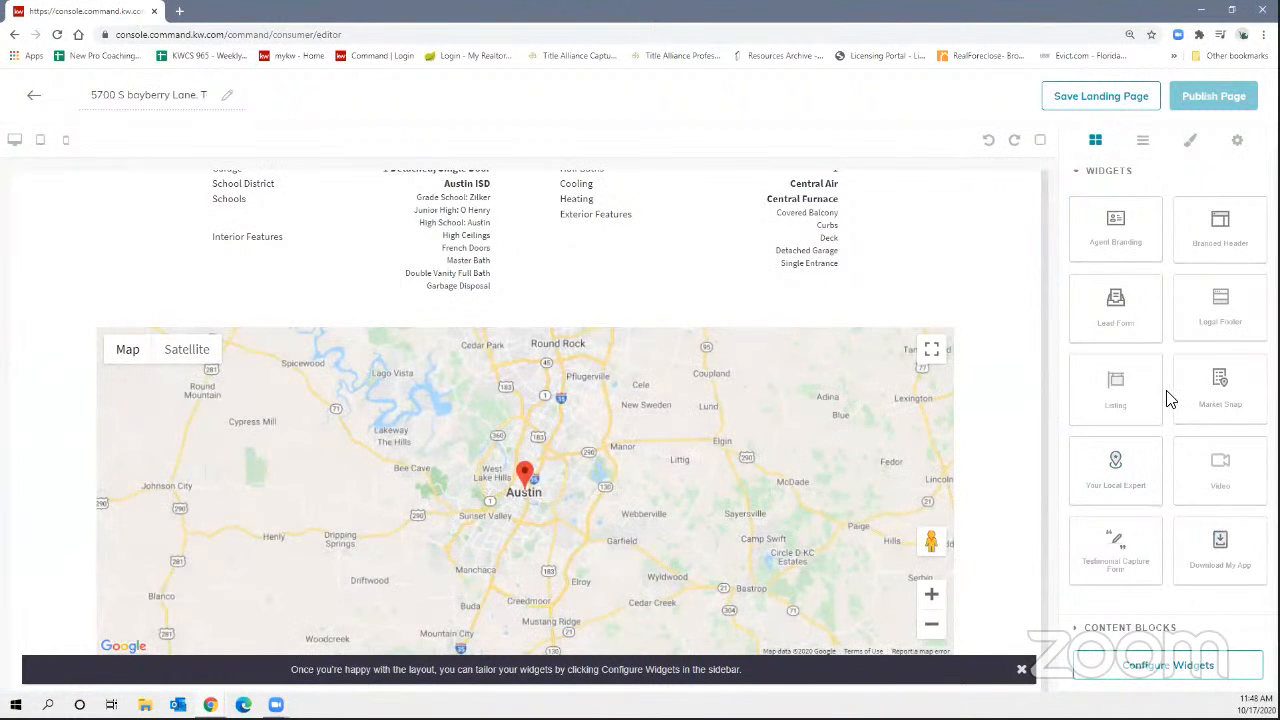
pyautogui.moveTo(1214, 408); pyautogui.dragTo(966, 657)
pyautogui.scroll(-1, 856, 517)
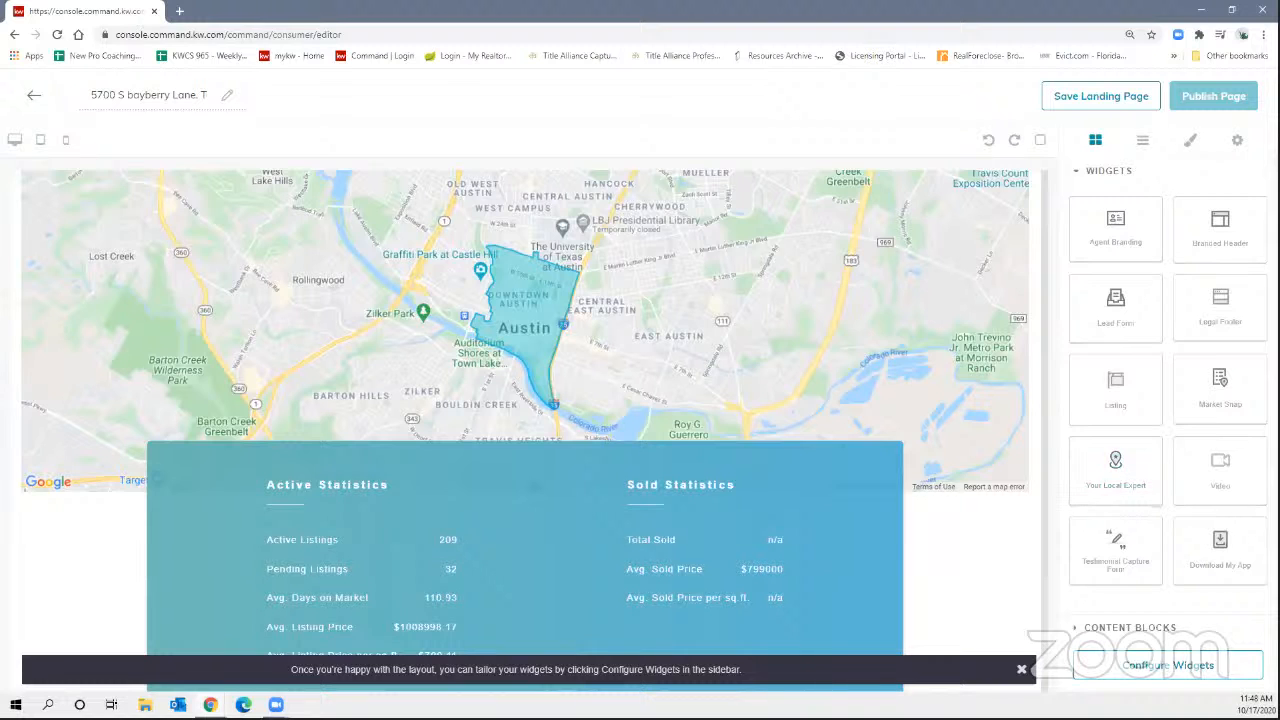
# Add Download My App, Lead Form and Legal Footer sections below the statistics.
pyautogui.scroll(-1, 946, 563)
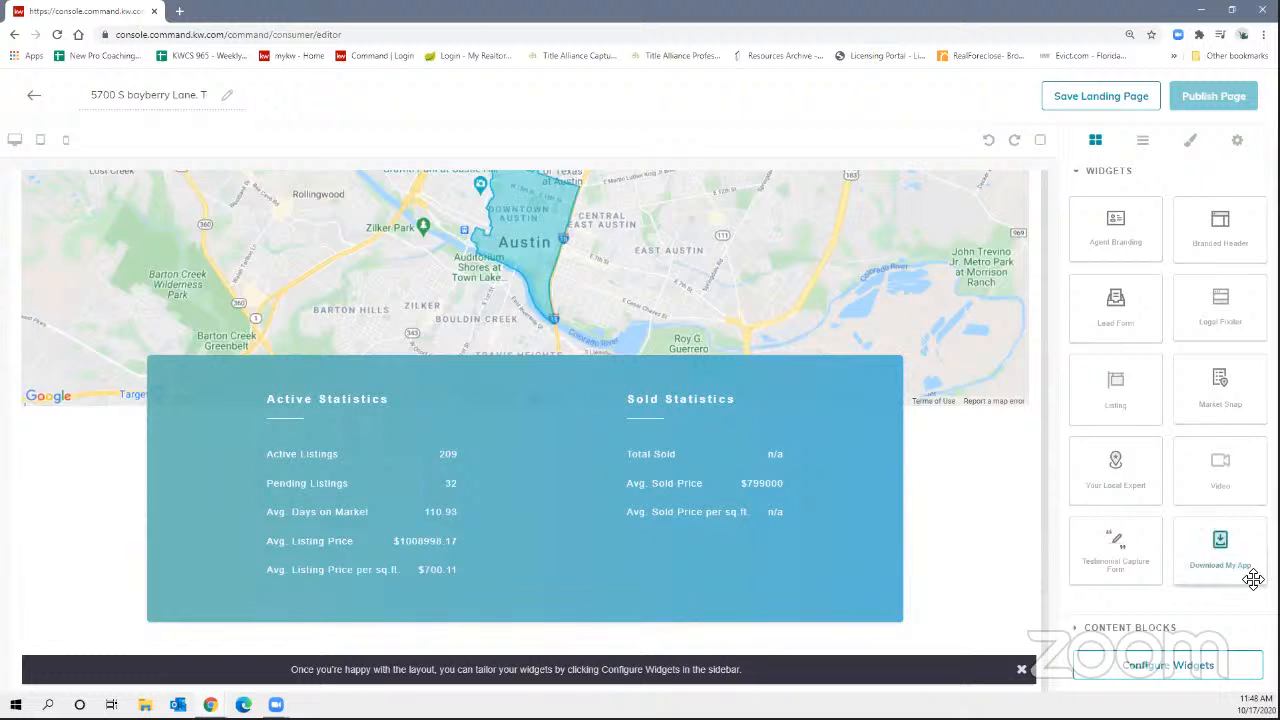
pyautogui.moveTo(1246, 574); pyautogui.dragTo(903, 651)
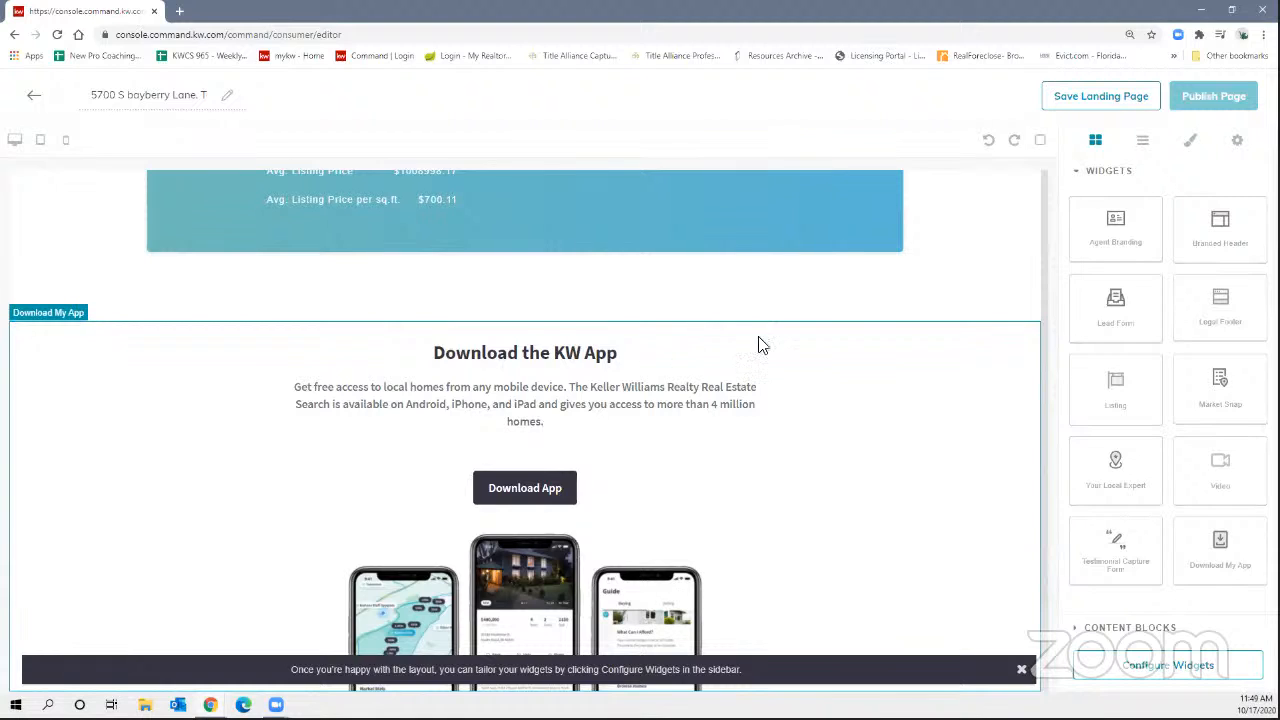
pyautogui.moveTo(1121, 323); pyautogui.dragTo(745, 585)
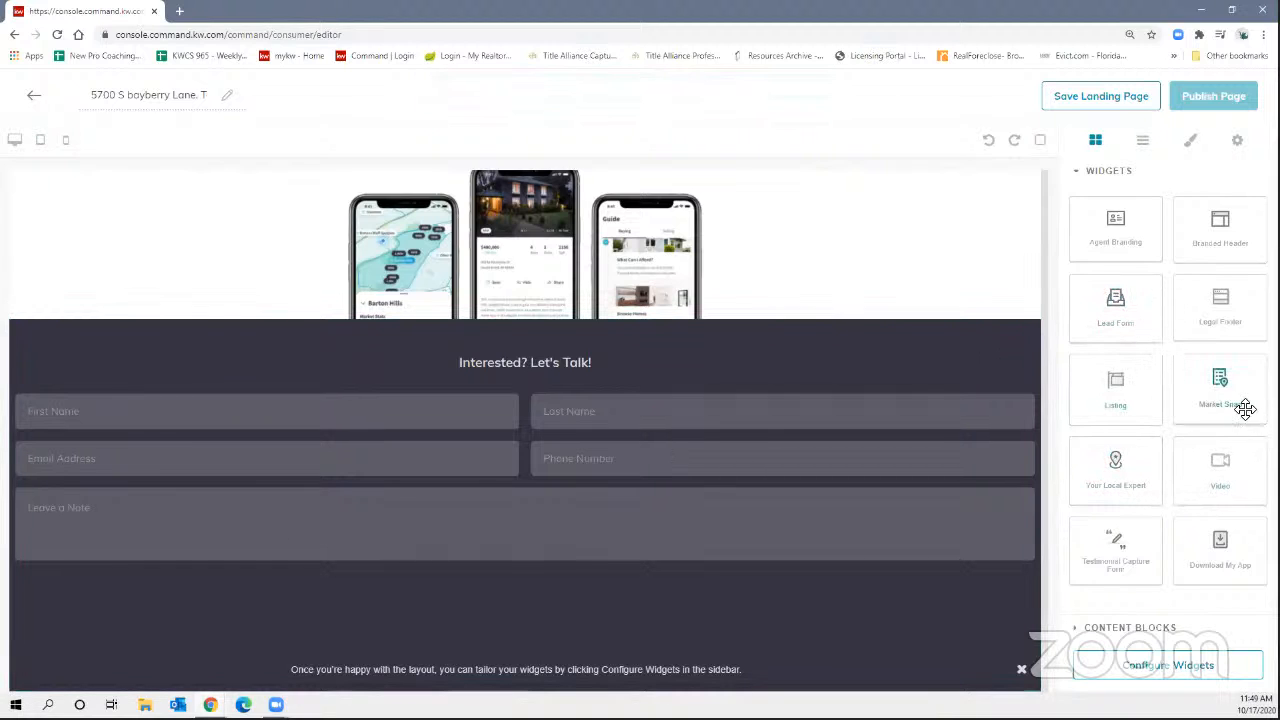
pyautogui.moveTo(1234, 330); pyautogui.dragTo(798, 628)
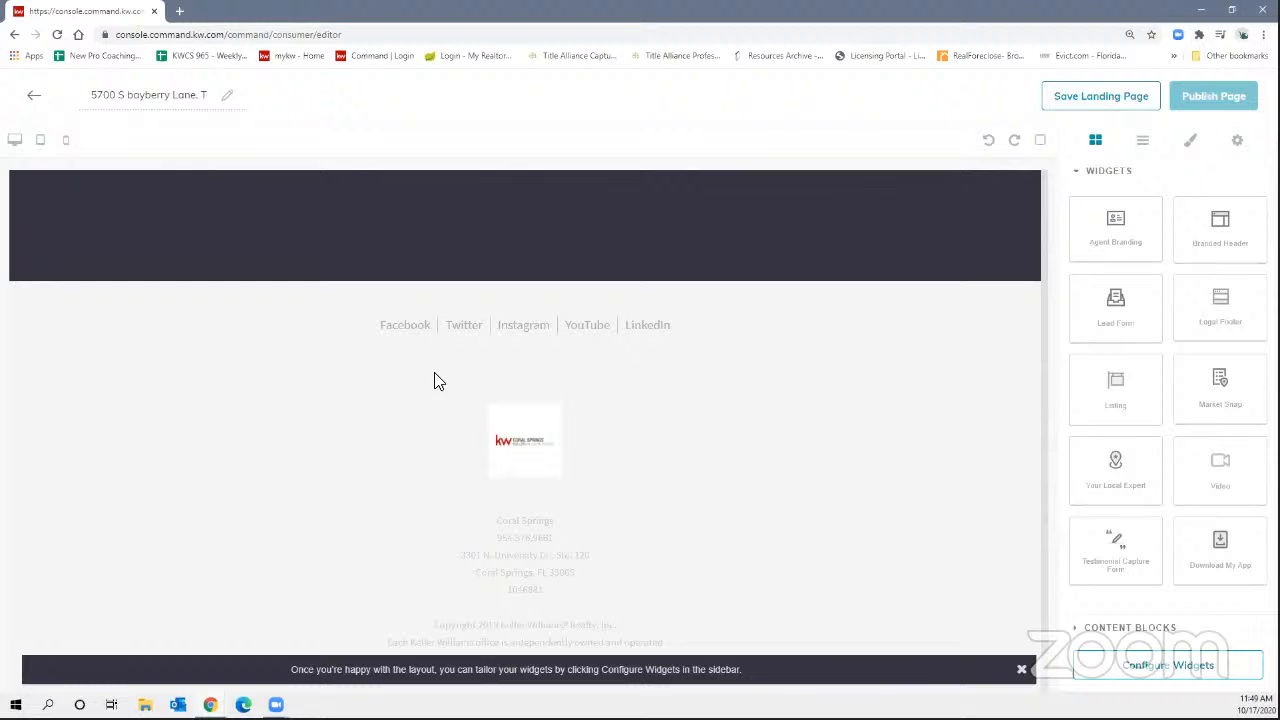
# Insert the Your Local Expert agent profile section above the footer and review the page.
pyautogui.scroll(3, 722, 334)
pyautogui.scroll(-1, 720, 336)
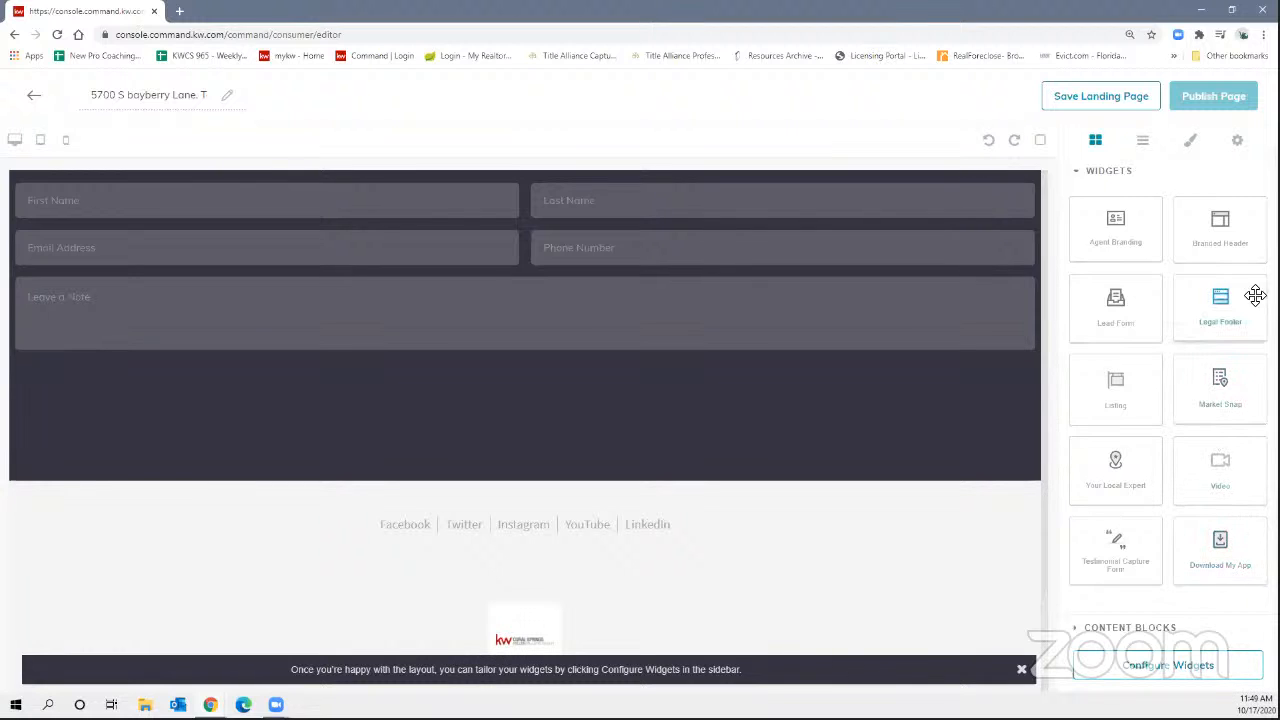
pyautogui.moveTo(1075, 495); pyautogui.dragTo(657, 502)
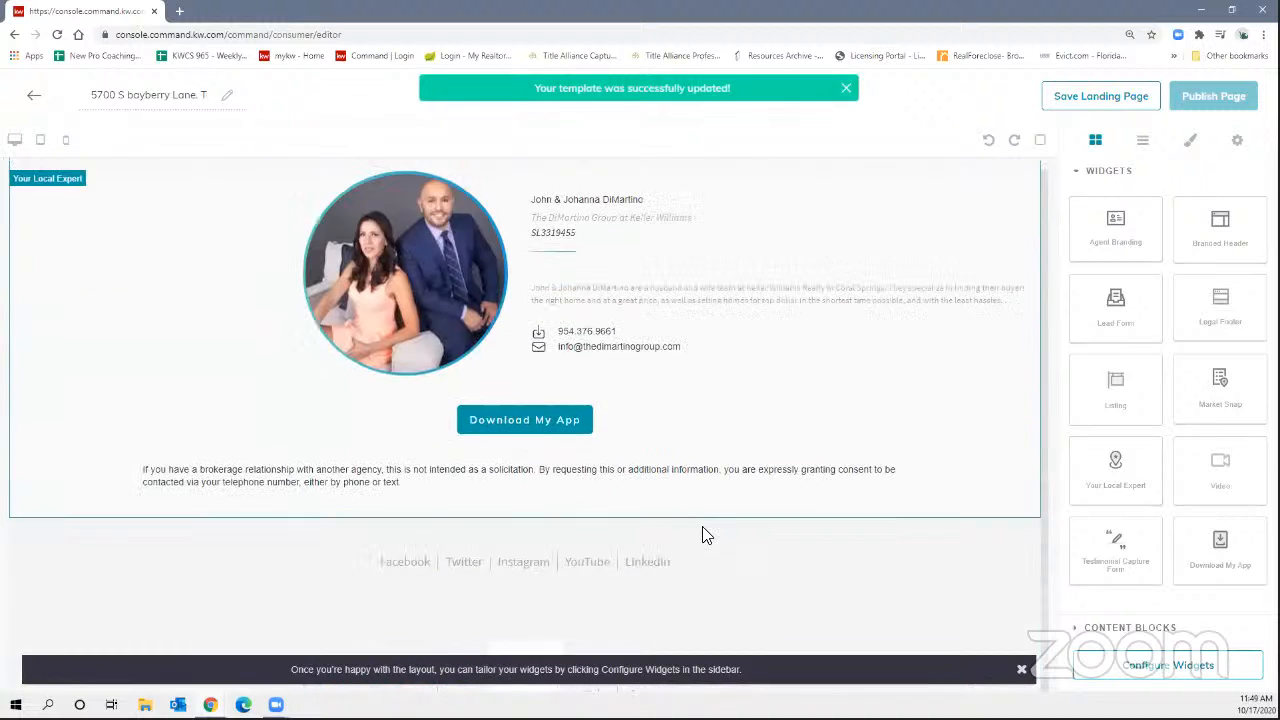
pyautogui.scroll(2, 600, 508)
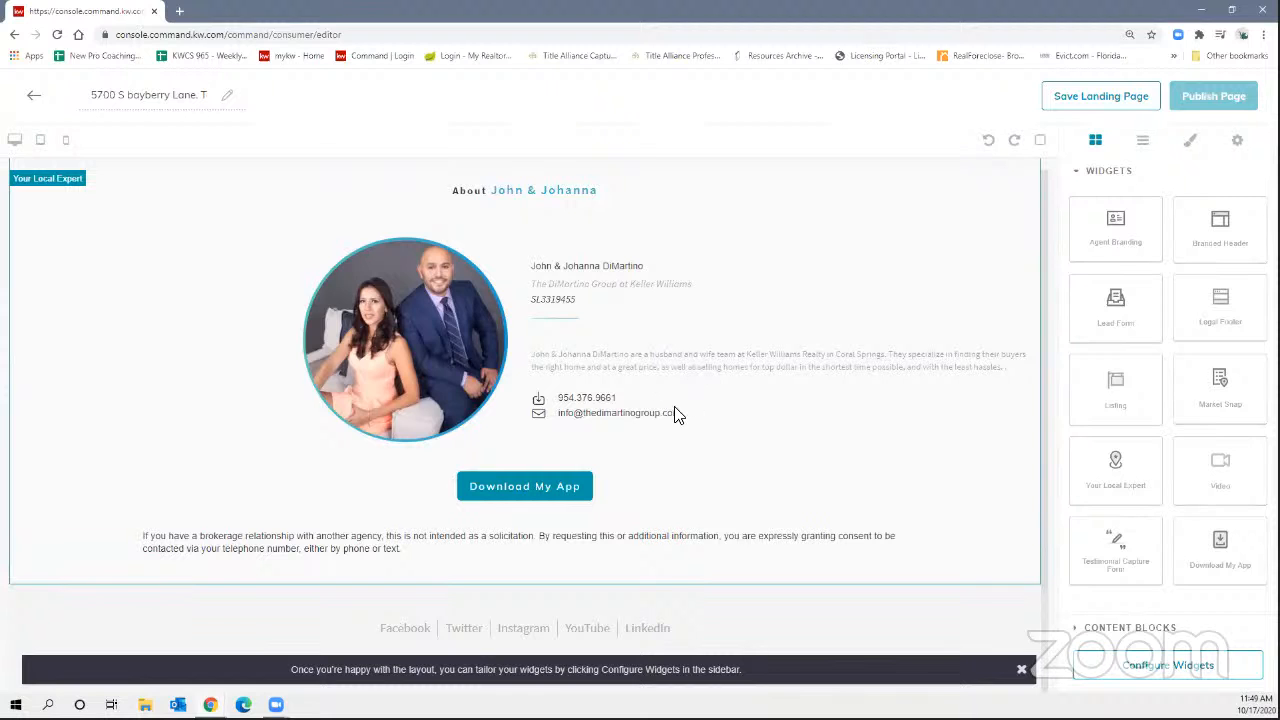
pyautogui.scroll(3, 688, 418)
pyautogui.scroll(-4, 690, 423)
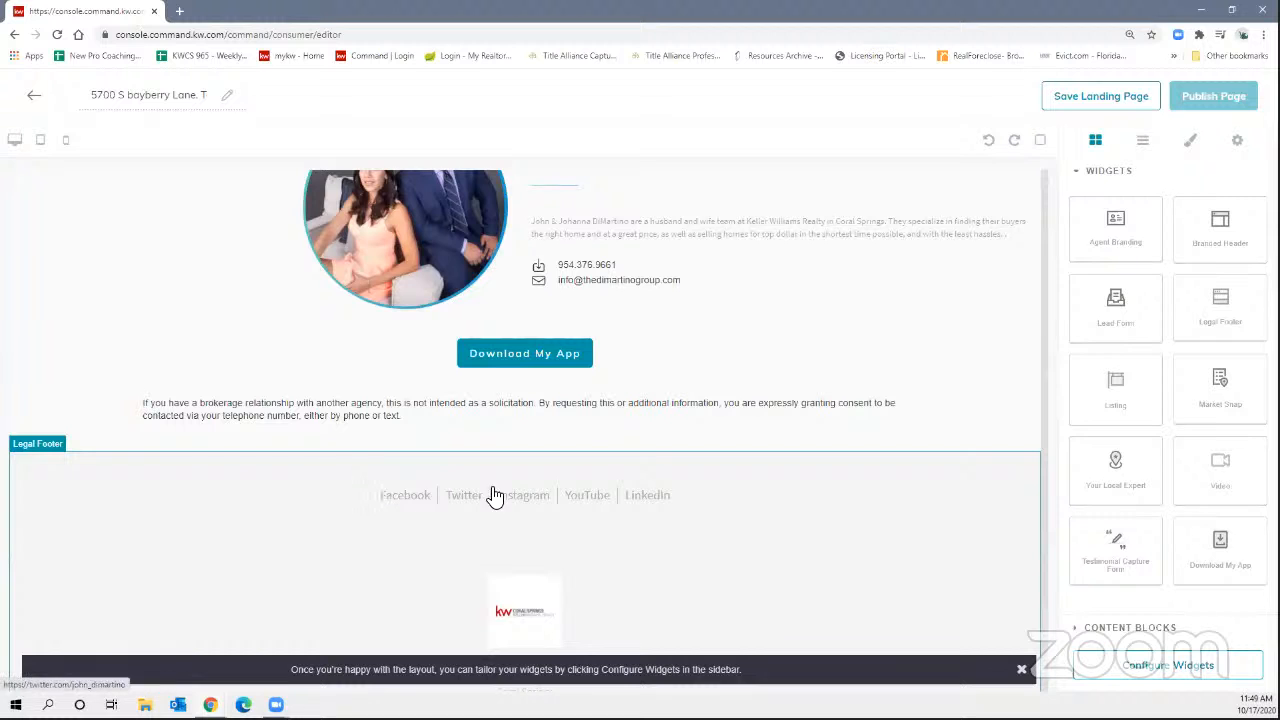
pyautogui.scroll(2, 656, 500)
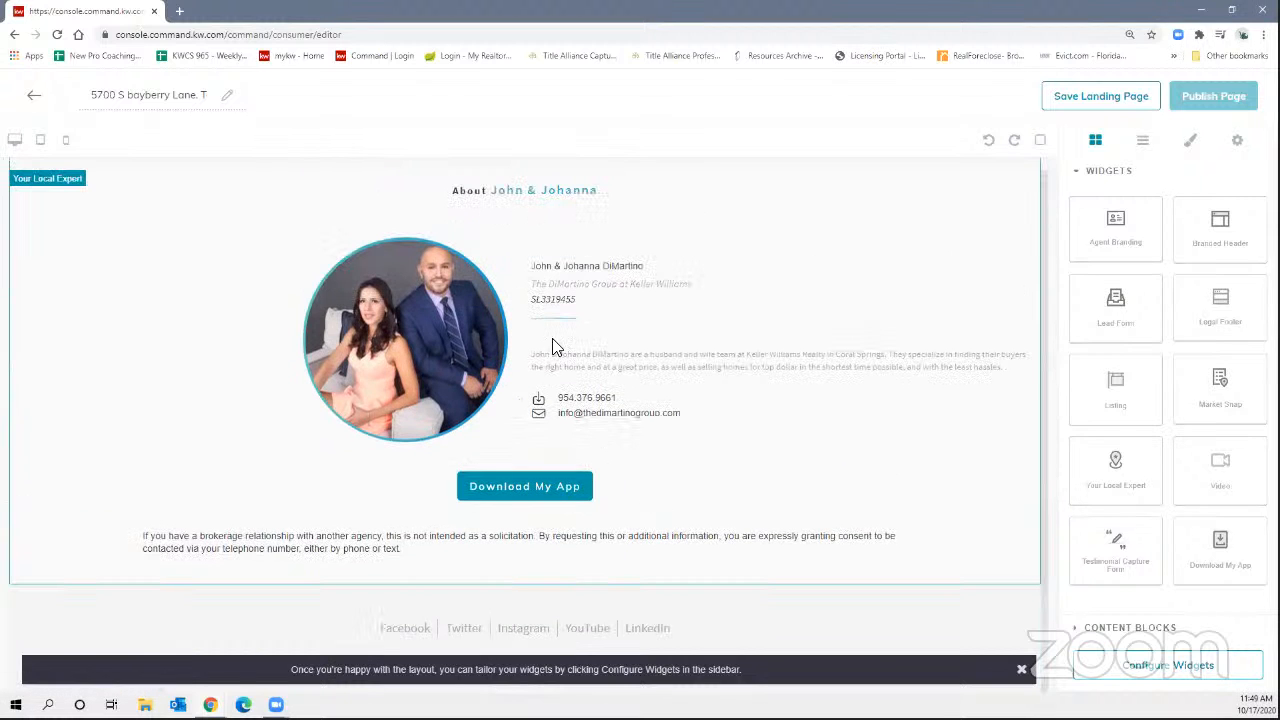
pyautogui.scroll(3, 643, 458)
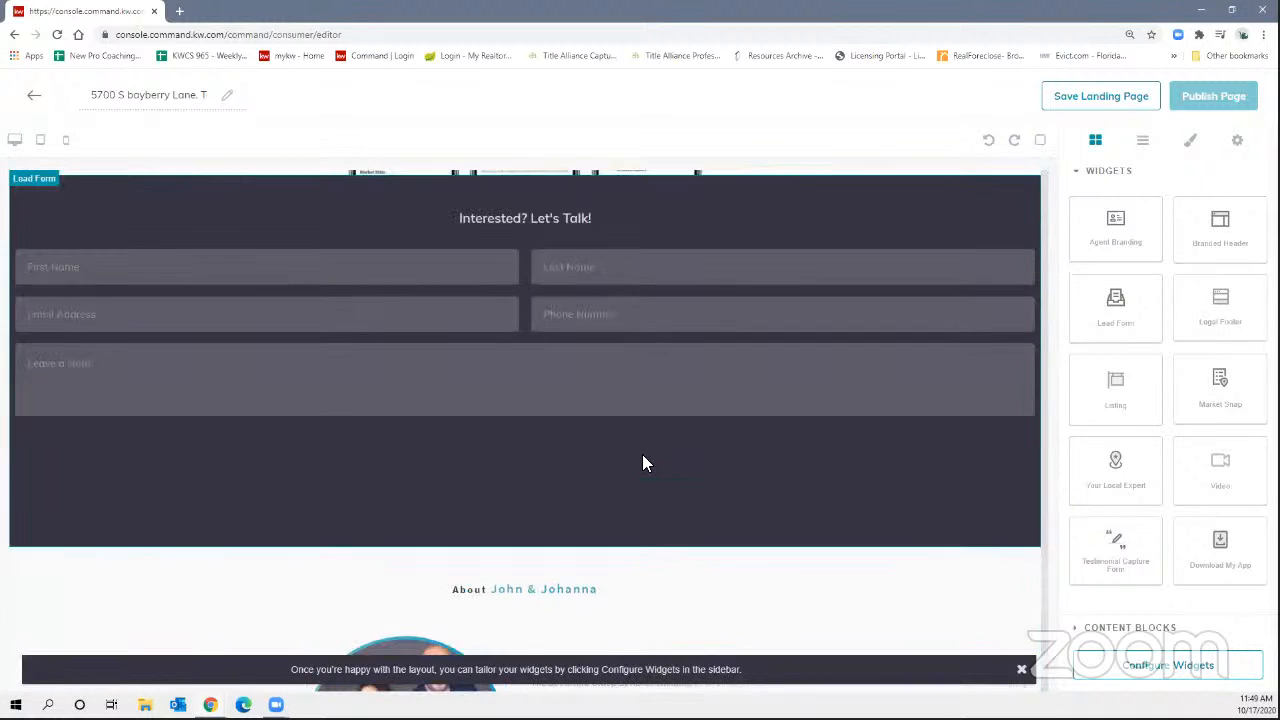
# Close the widget-configuration tip, select the Legal Footer, and scroll back to the header.
pyautogui.scroll(-6, 728, 517)
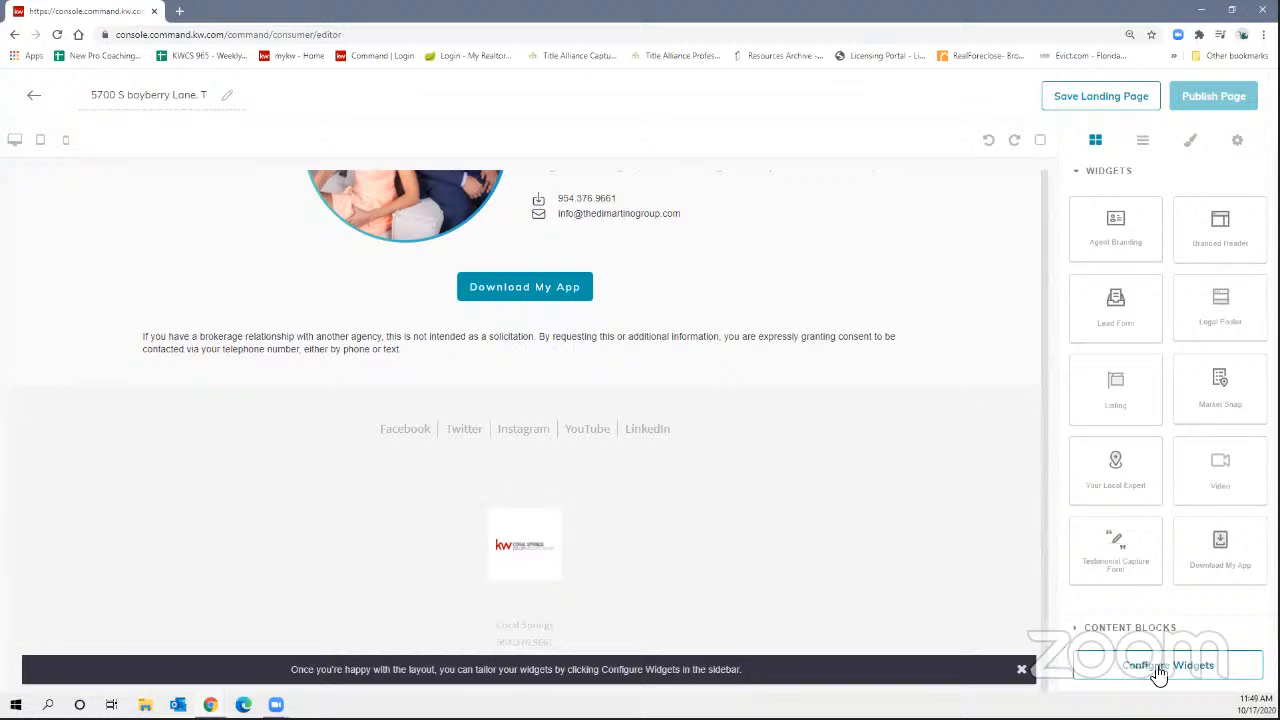
pyautogui.click(1027, 676)
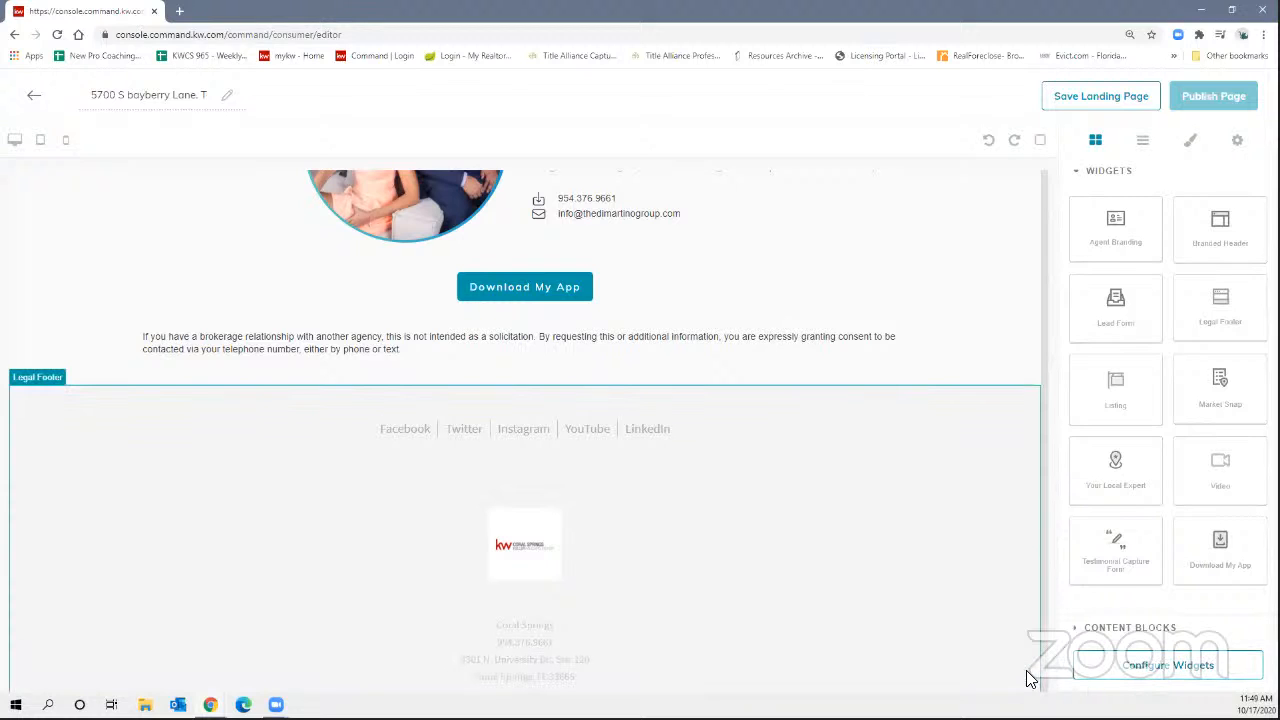
pyautogui.click(952, 404)
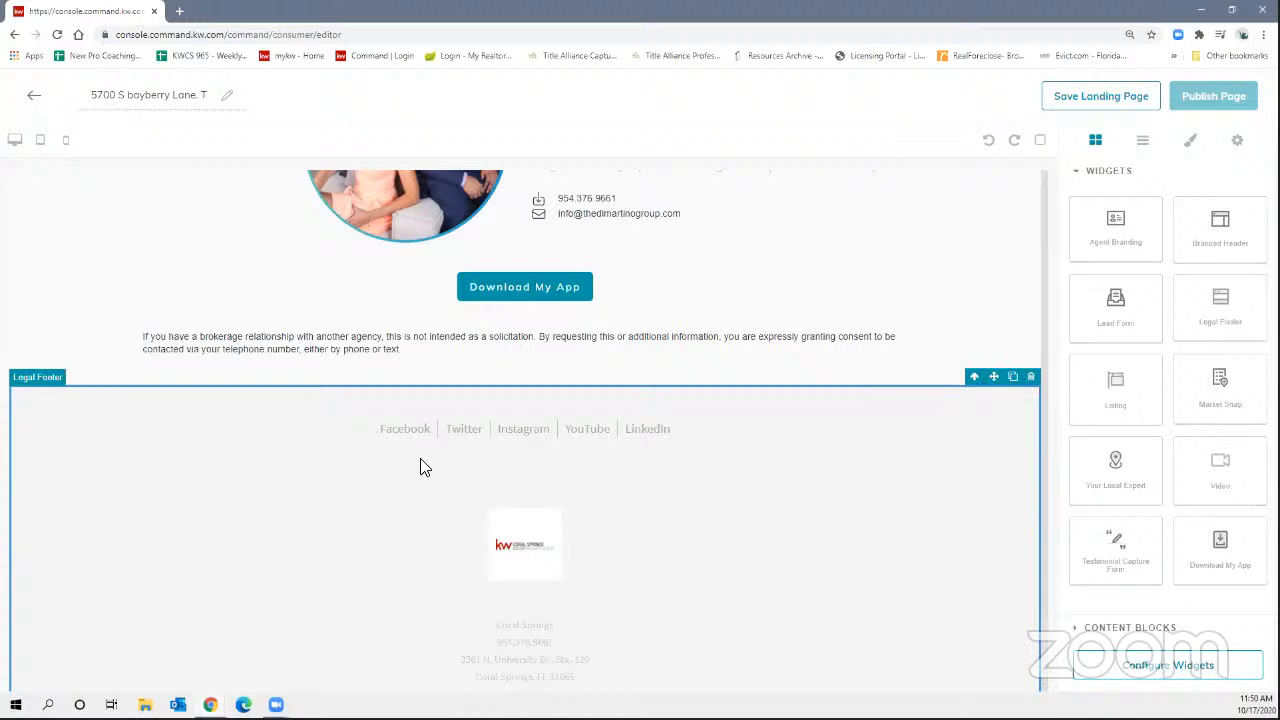
pyautogui.scroll(20, 230, 476)
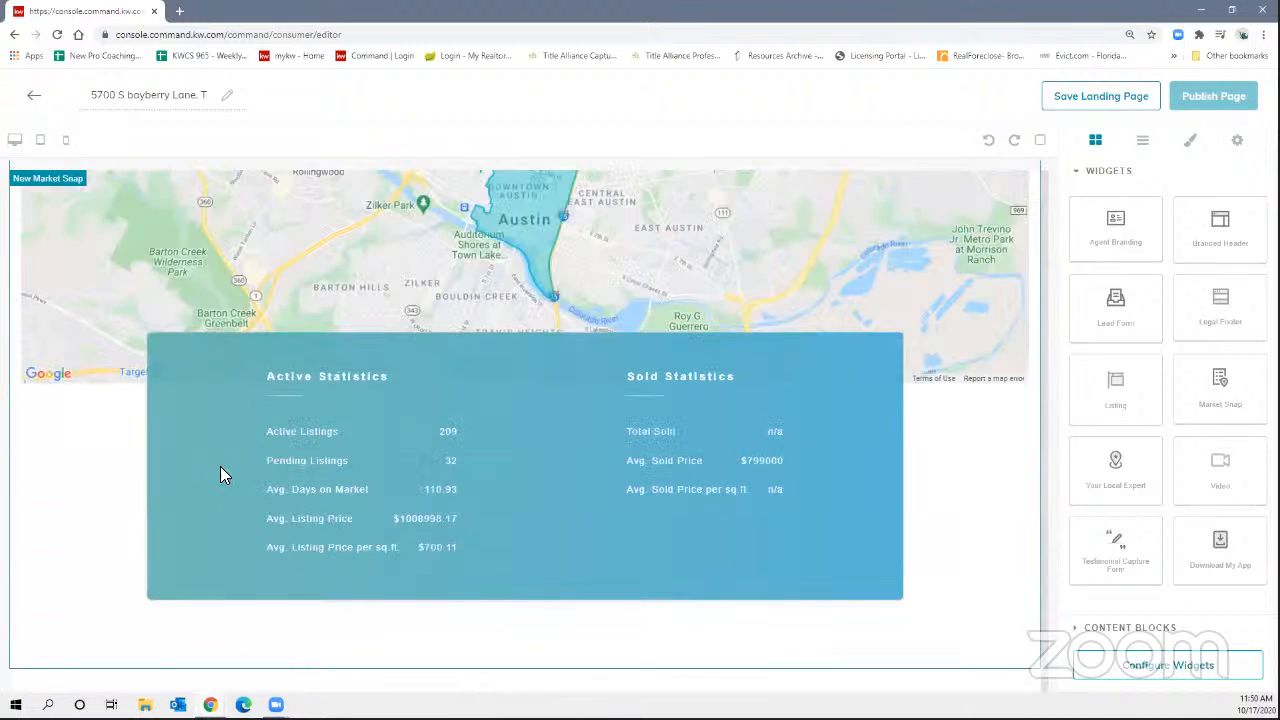
pyautogui.scroll(15, 230, 470)
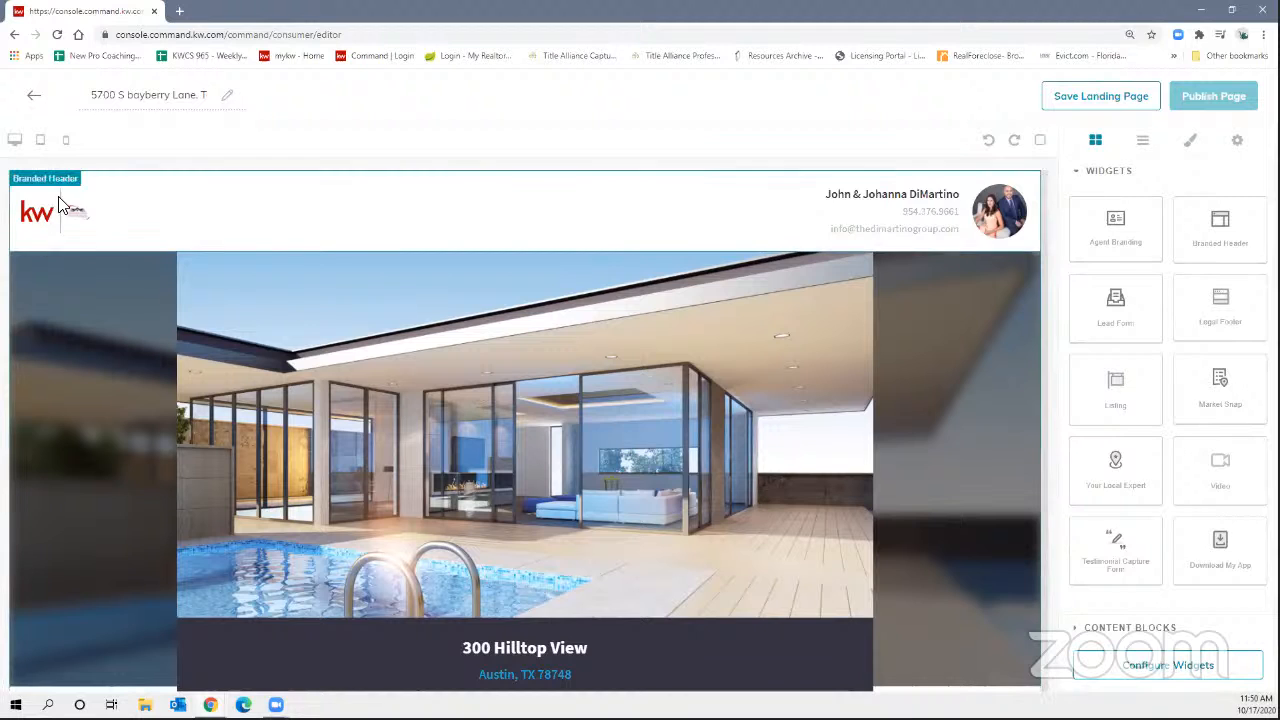
pyautogui.scroll(-3, 485, 460)
pyautogui.scroll(3, 550, 440)
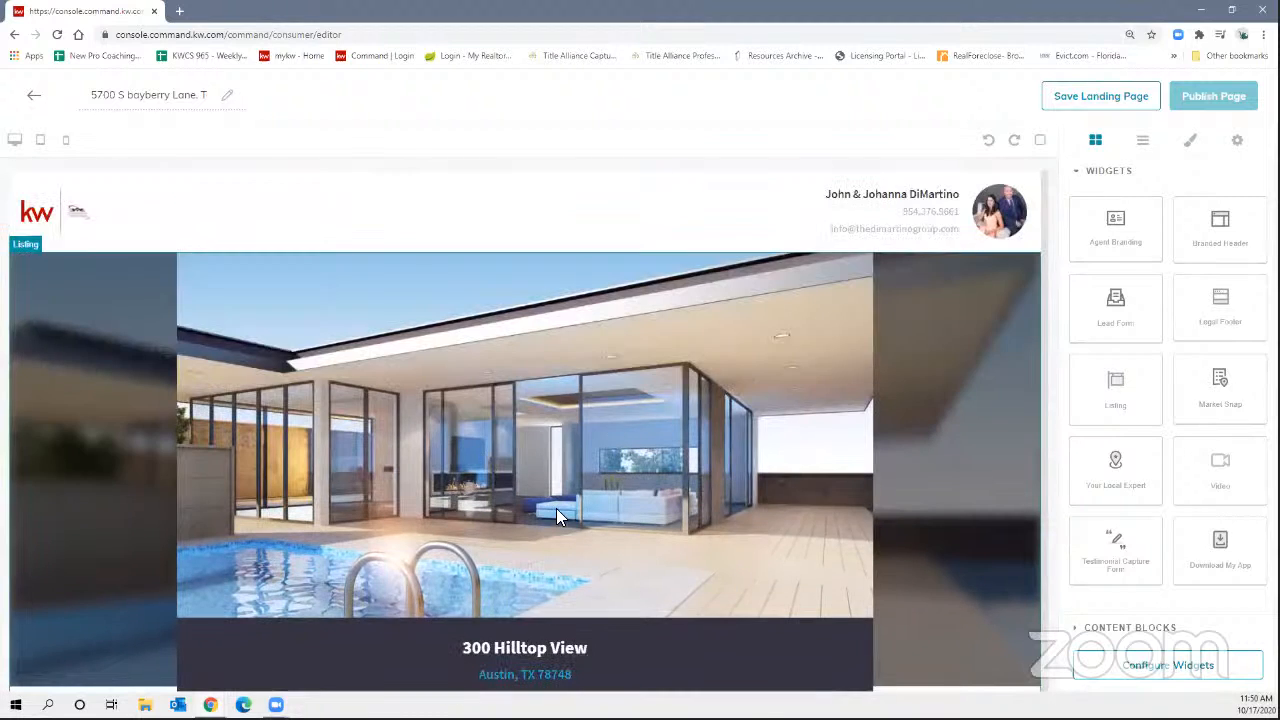
pyautogui.click(41, 141)
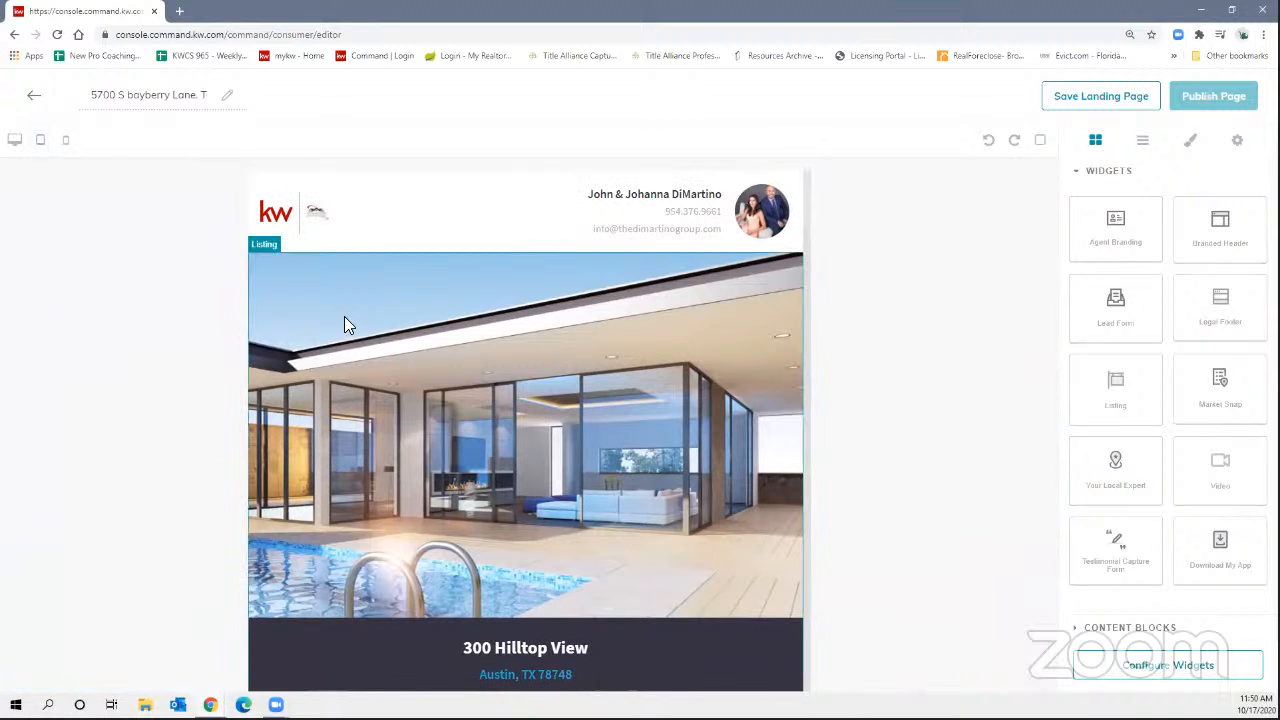
pyautogui.scroll(-4, 520, 325)
pyautogui.scroll(4, 557, 380)
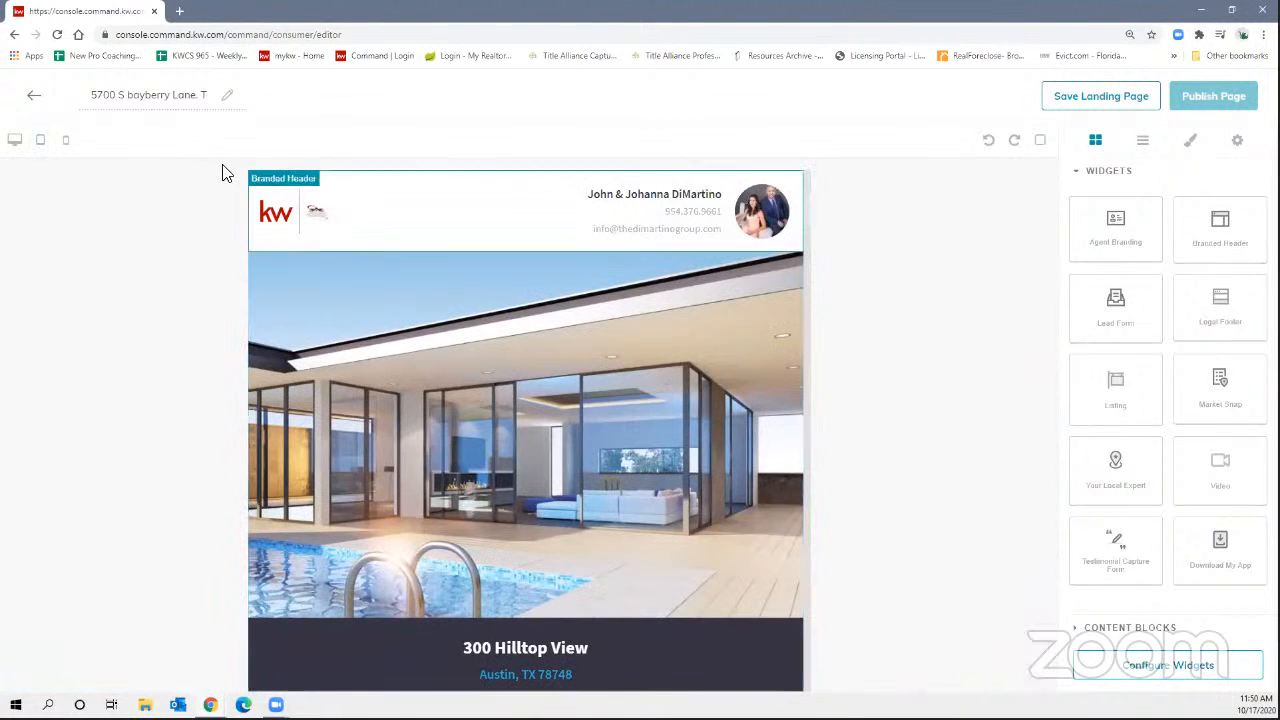
pyautogui.click(66, 142)
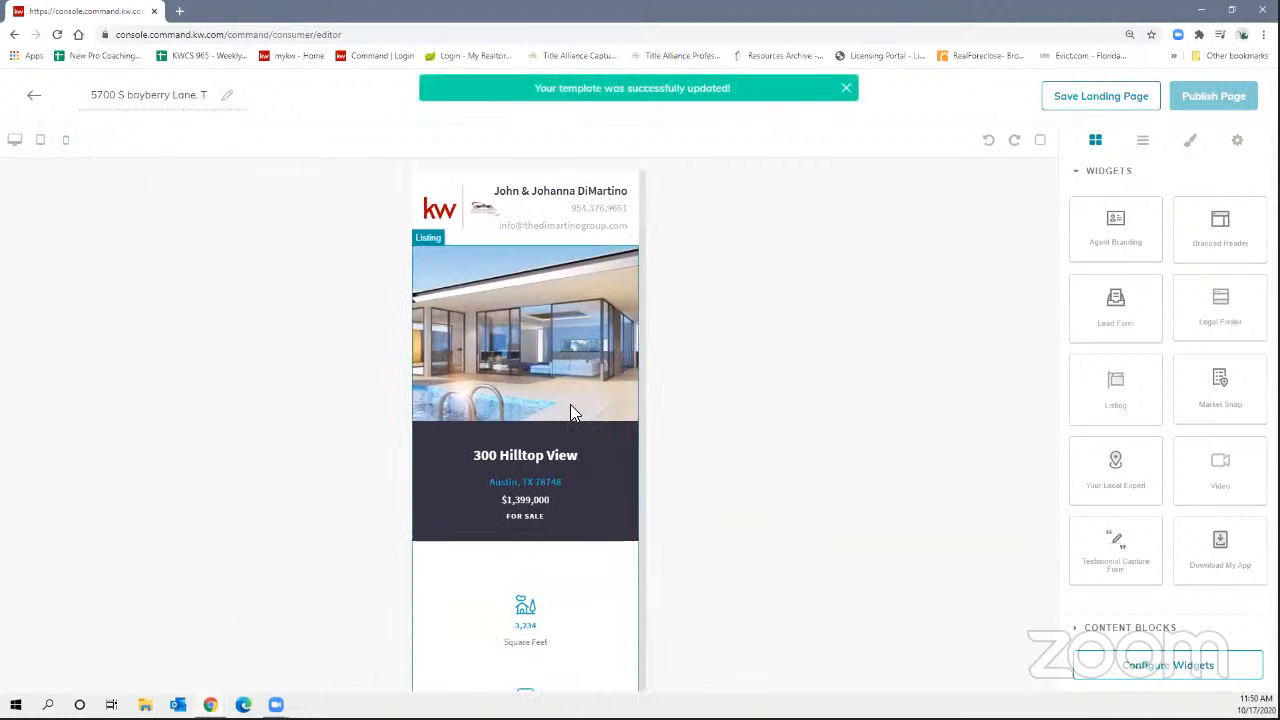
pyautogui.scroll(-10, 561, 300)
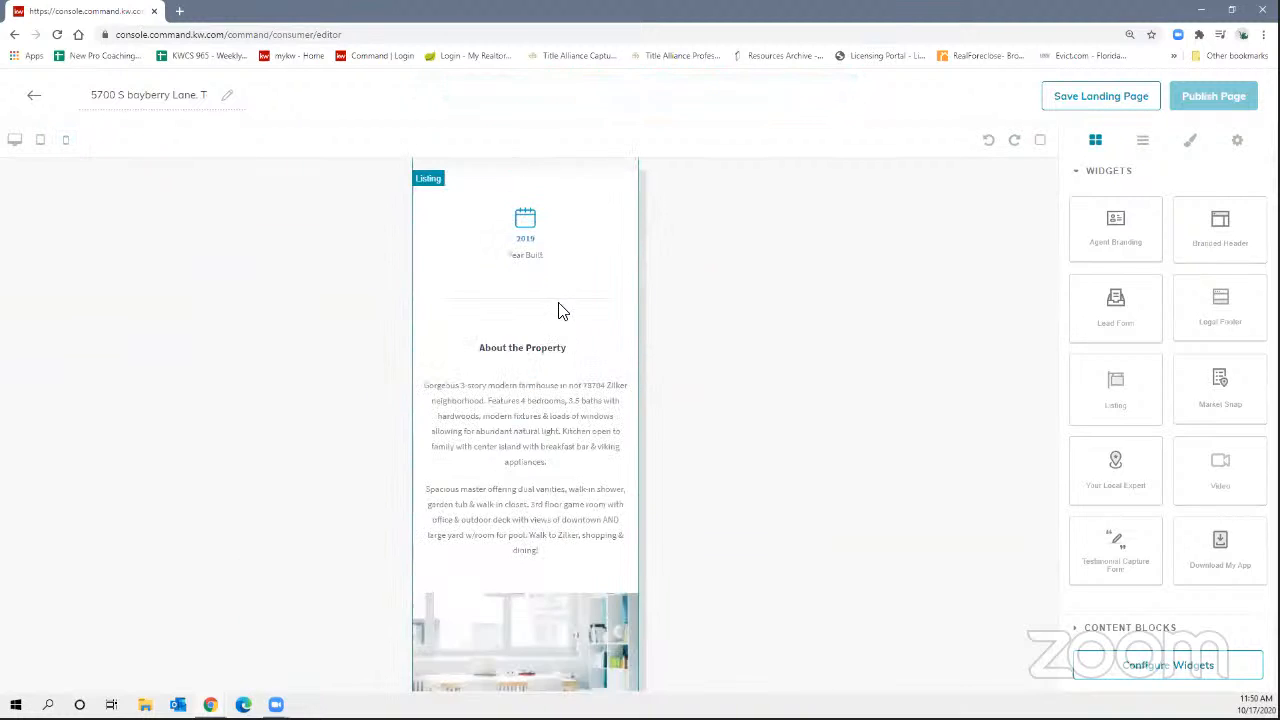
pyautogui.scroll(-3, 570, 345)
pyautogui.scroll(15, 580, 352)
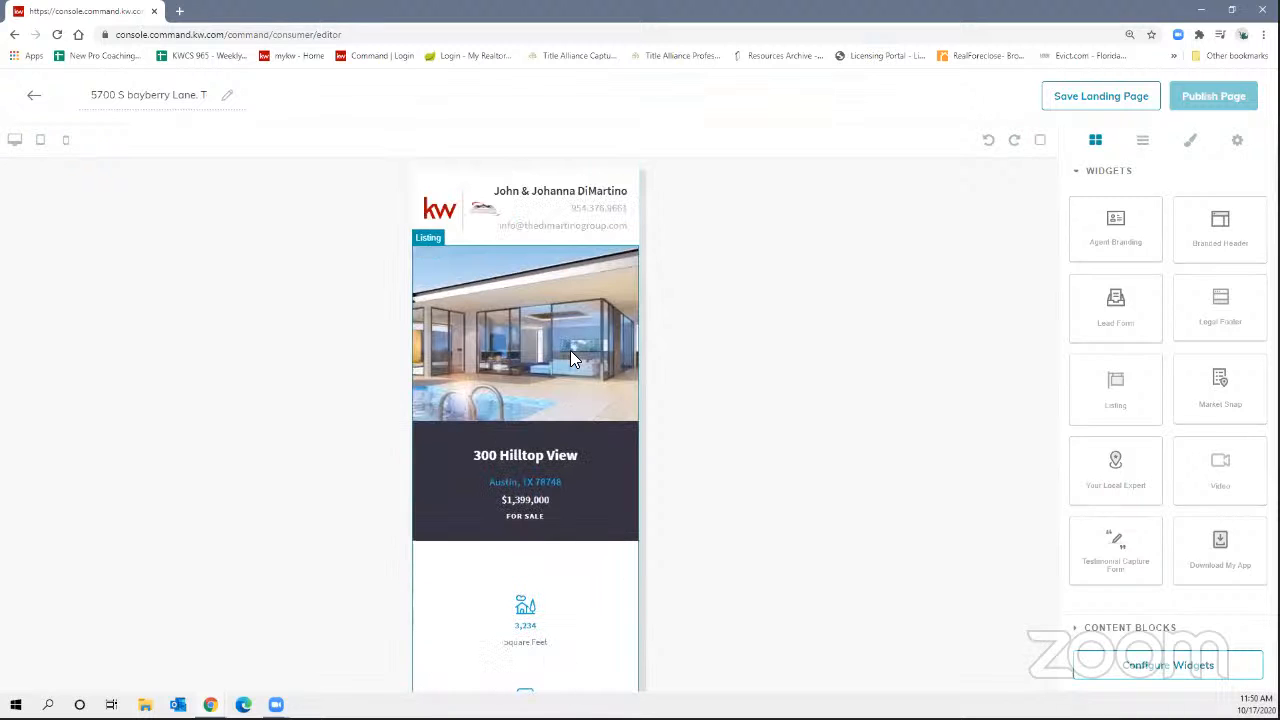
pyautogui.click(15, 140)
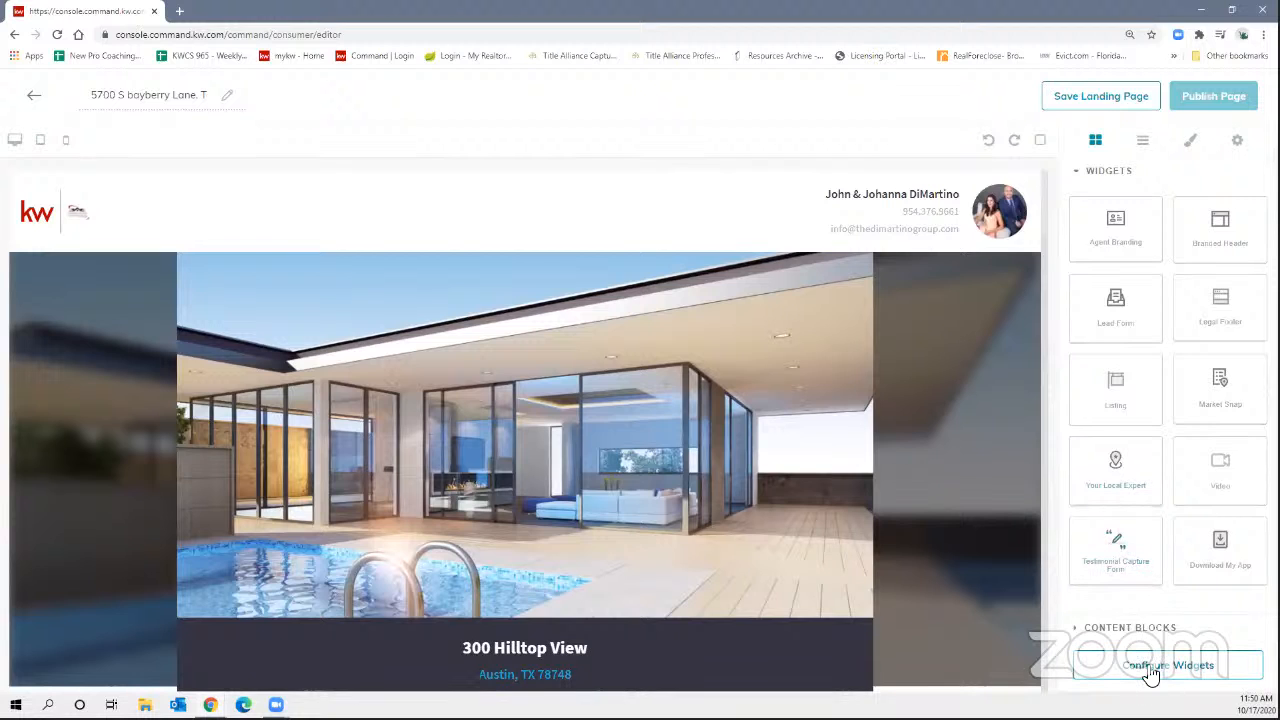
# Open Configure Widgets and return to its list of seven widgets to configure.
pyautogui.click(1151, 674)
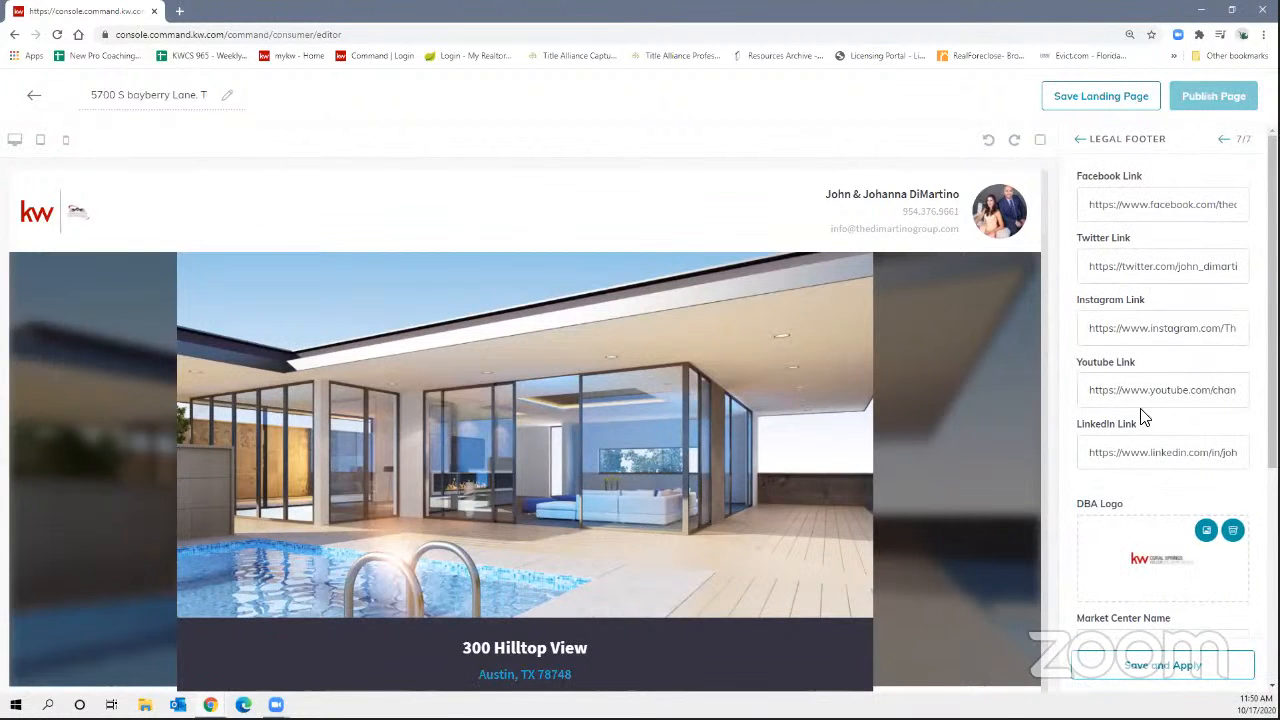
pyautogui.doubleClick(1077, 144)
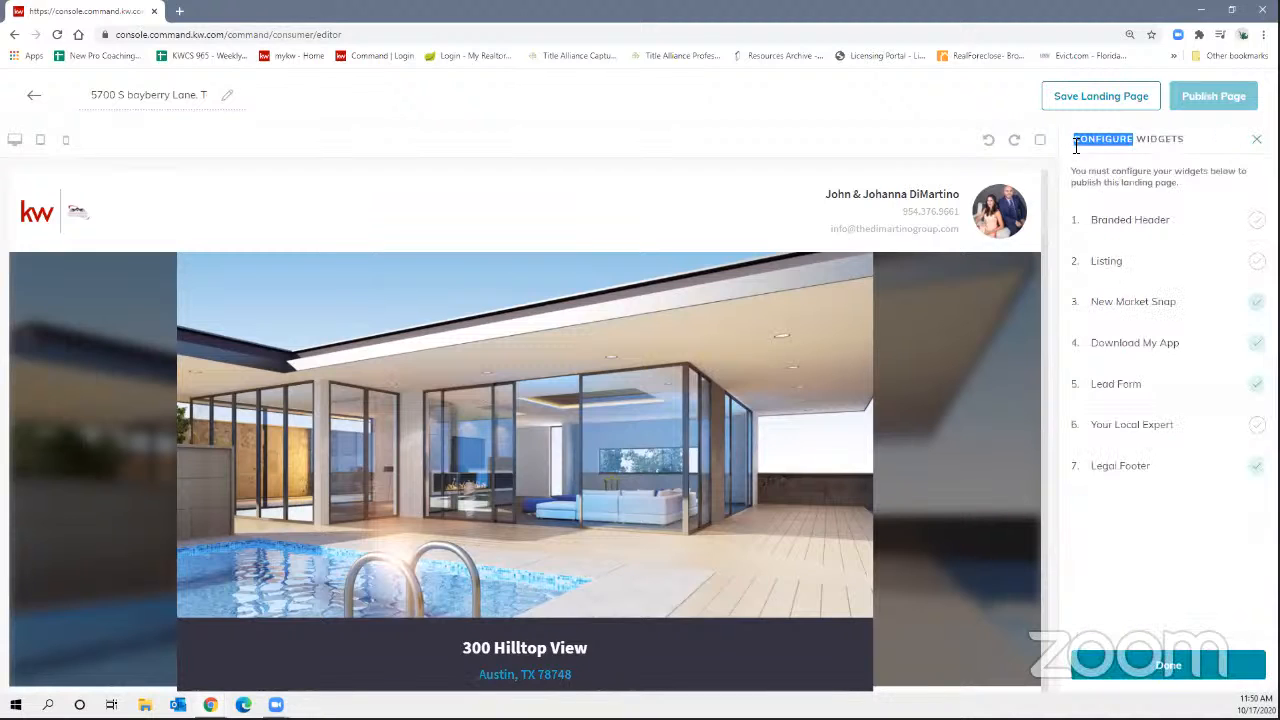
pyautogui.click(1185, 141)
pyautogui.click(1162, 224)
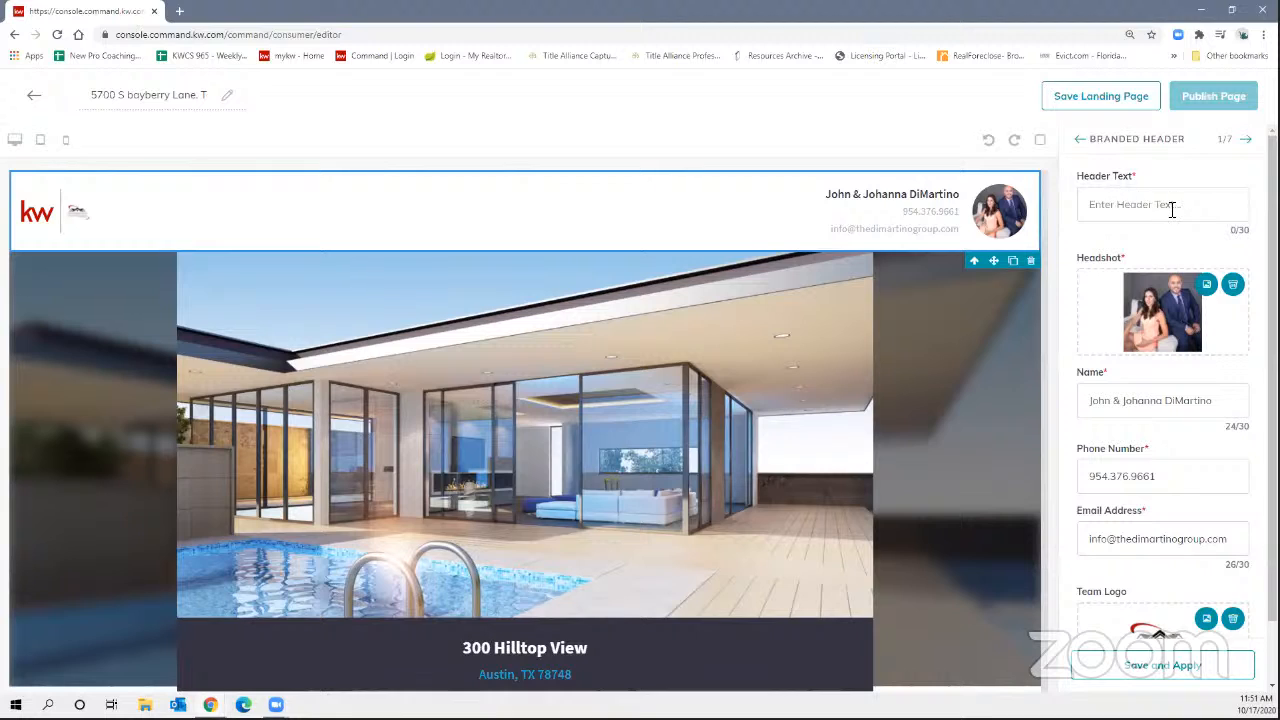
pyautogui.click(1130, 201)
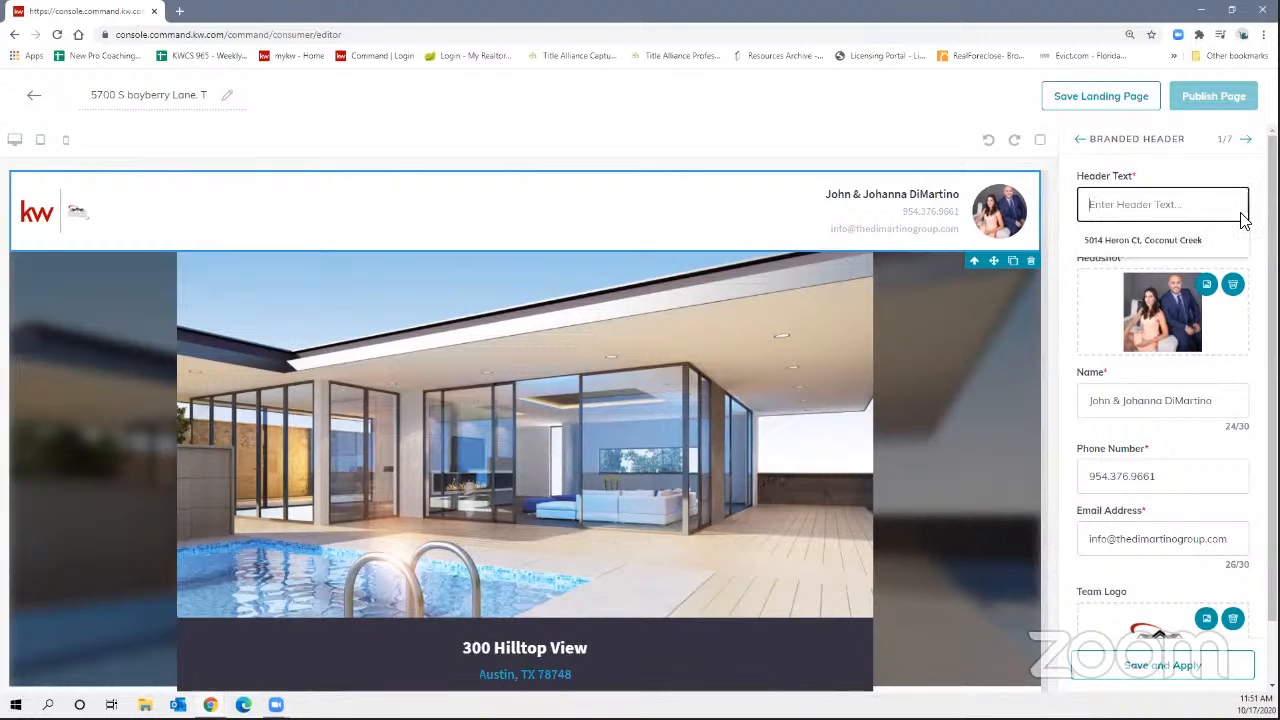
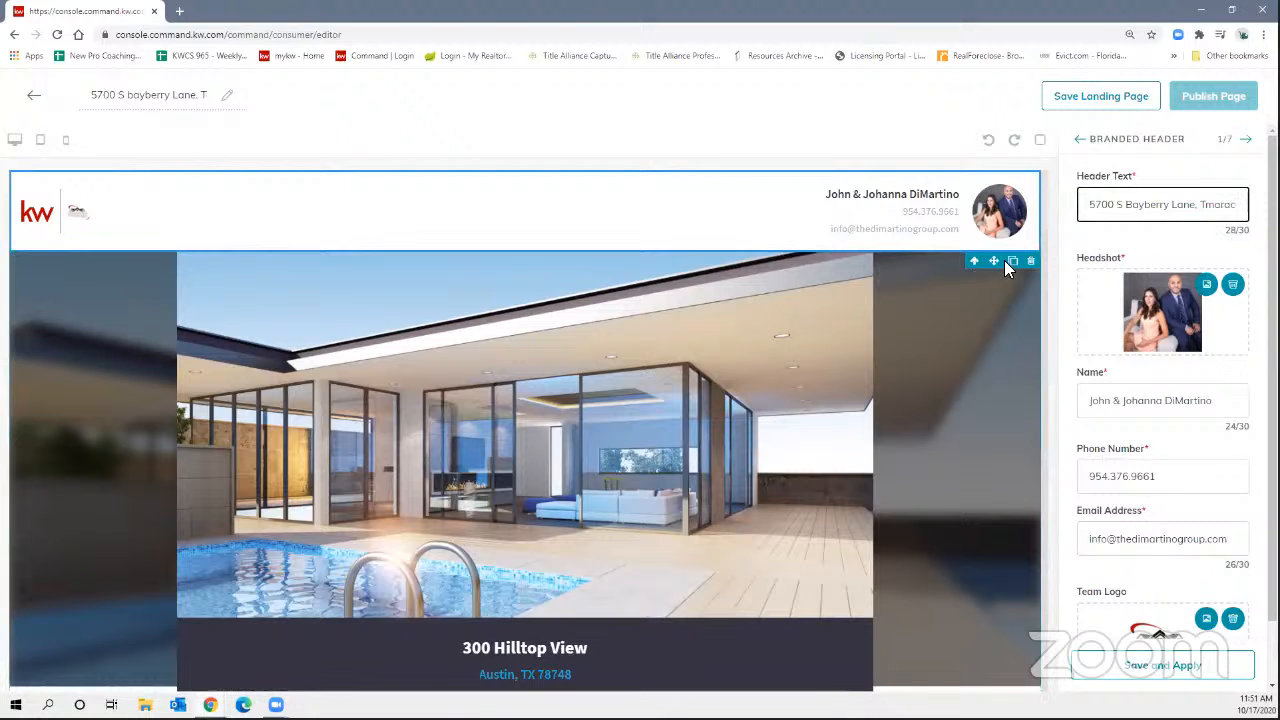
pyautogui.click(1207, 204)
pyautogui.write('a')
pyautogui.click(1245, 215)
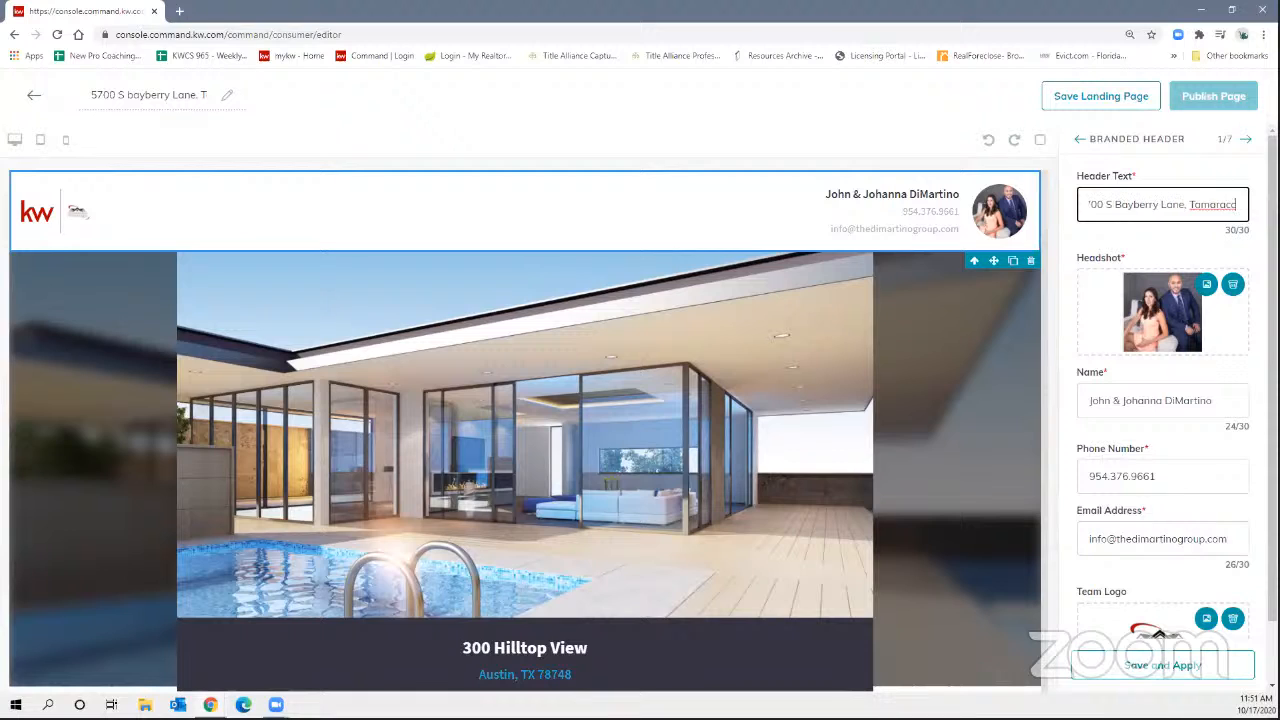
pyautogui.press('BackSpace')
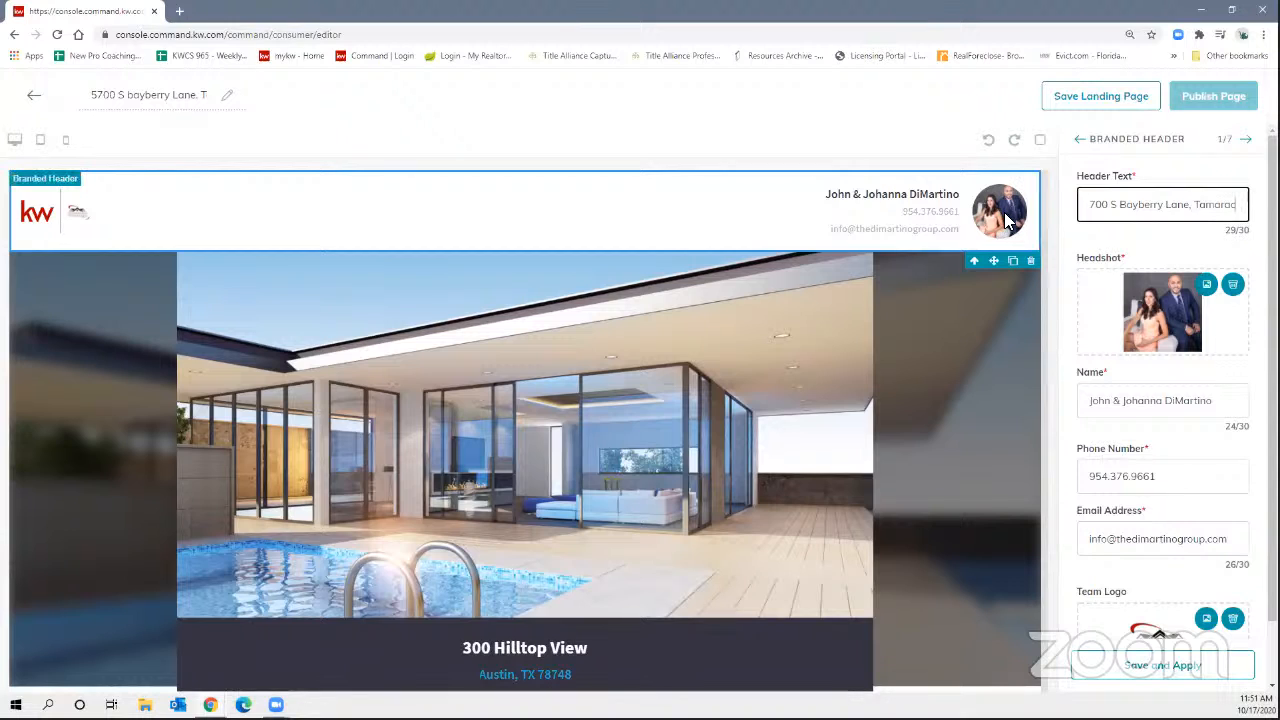
pyautogui.scroll(-1, 1125, 390)
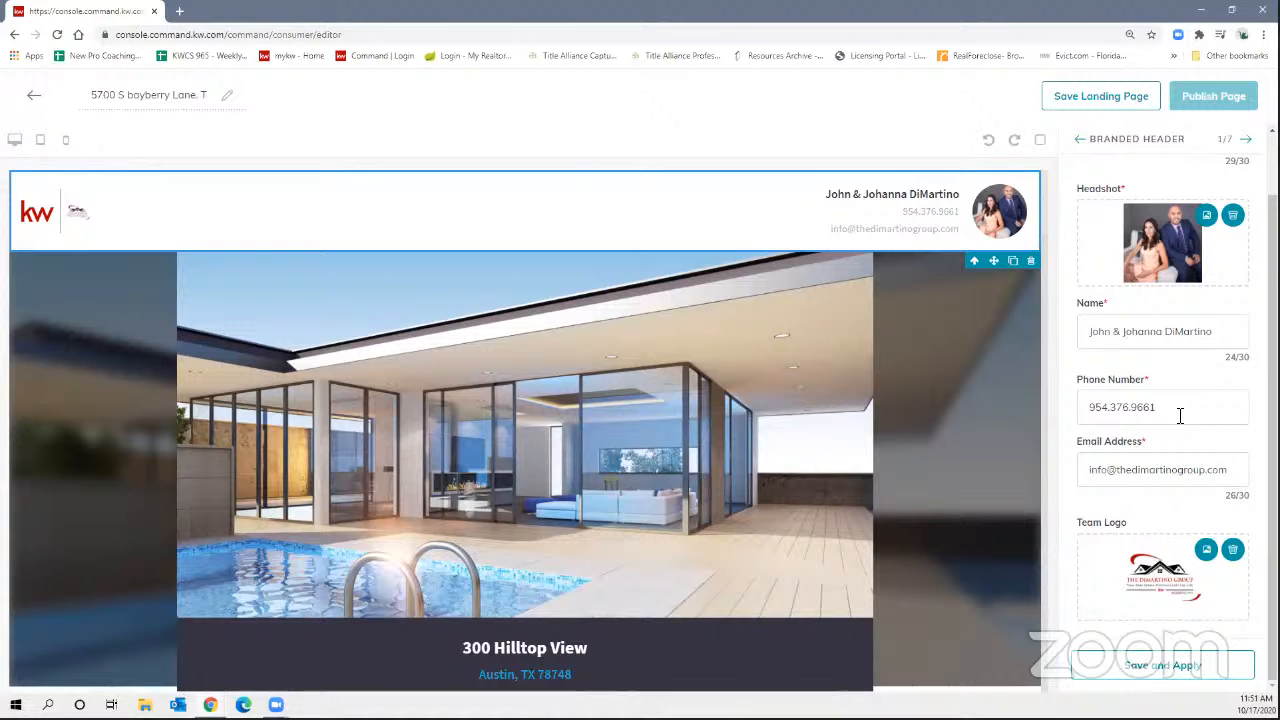
# Save and apply the header, then preview the page at tablet, phone and desktop widths.
pyautogui.click(1147, 676)
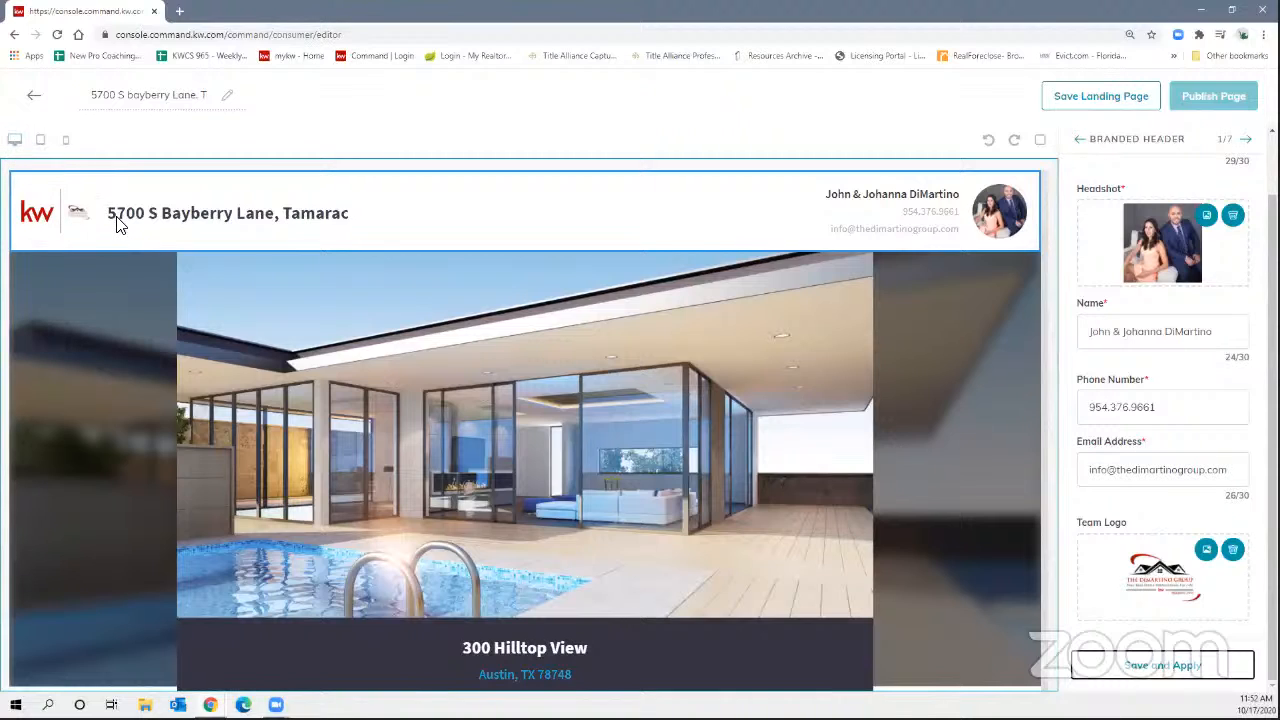
pyautogui.click(40, 140)
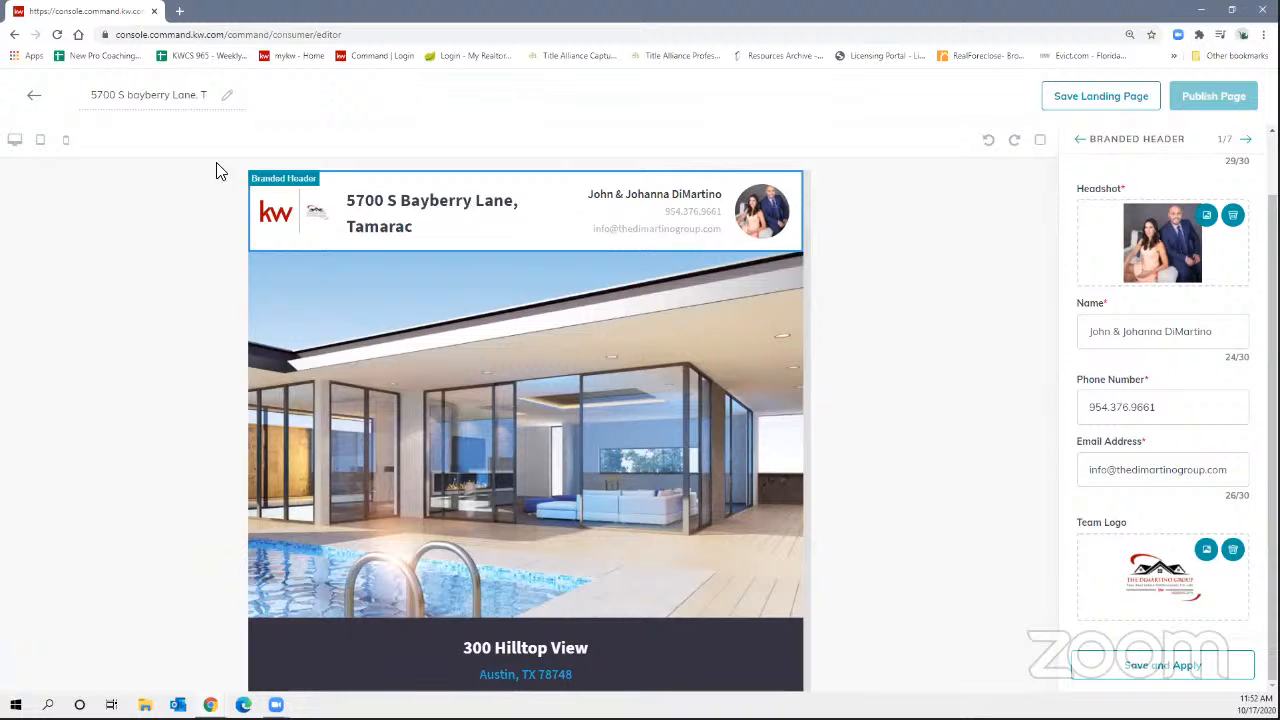
pyautogui.click(68, 141)
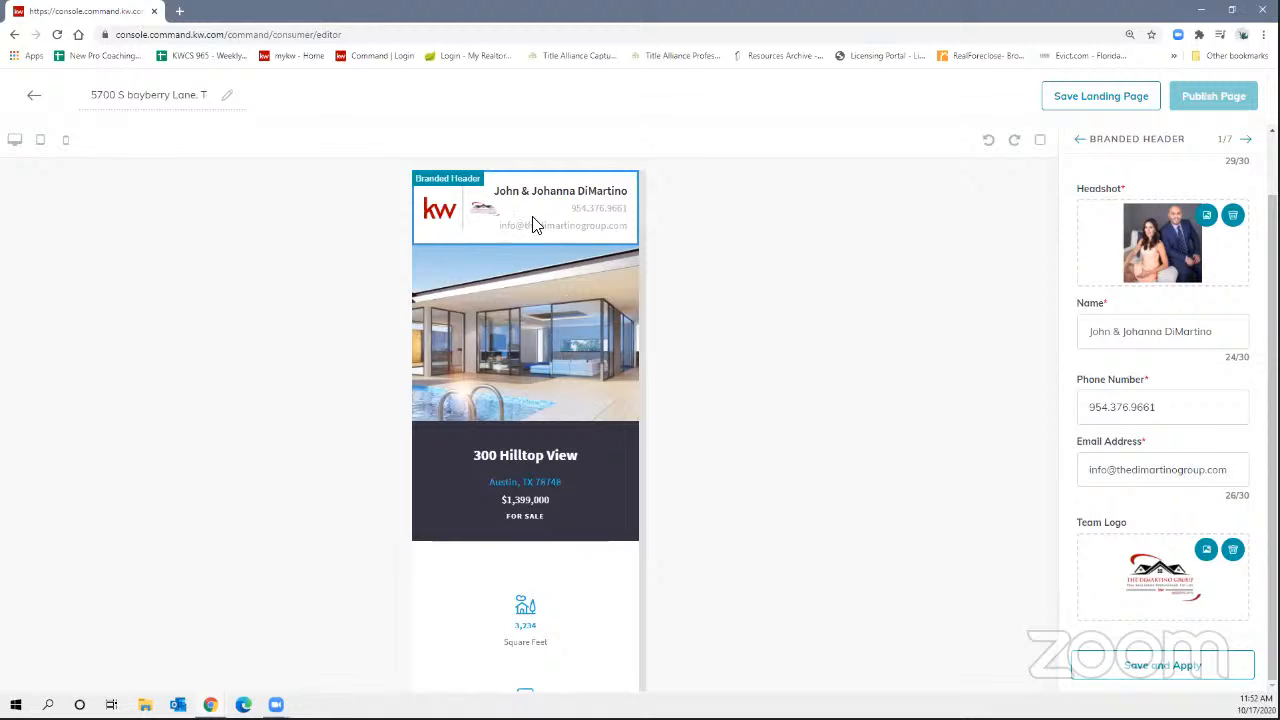
pyautogui.click(16, 140)
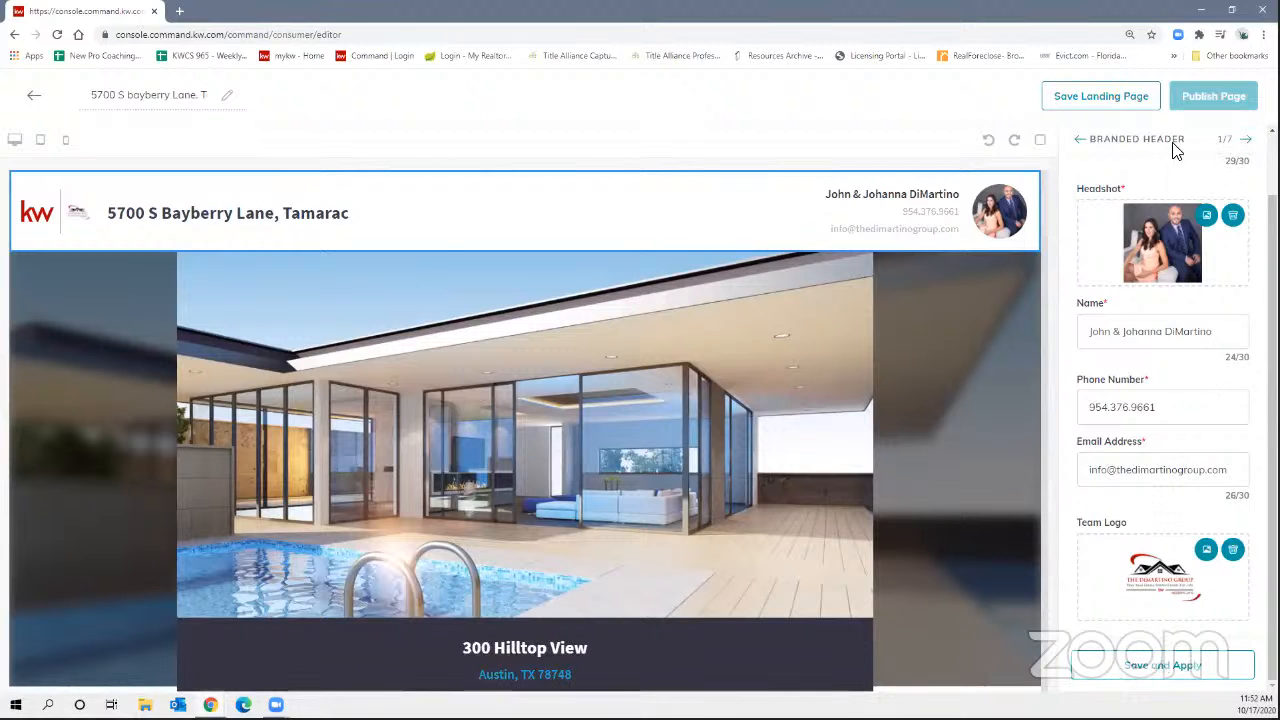
pyautogui.click(1247, 141)
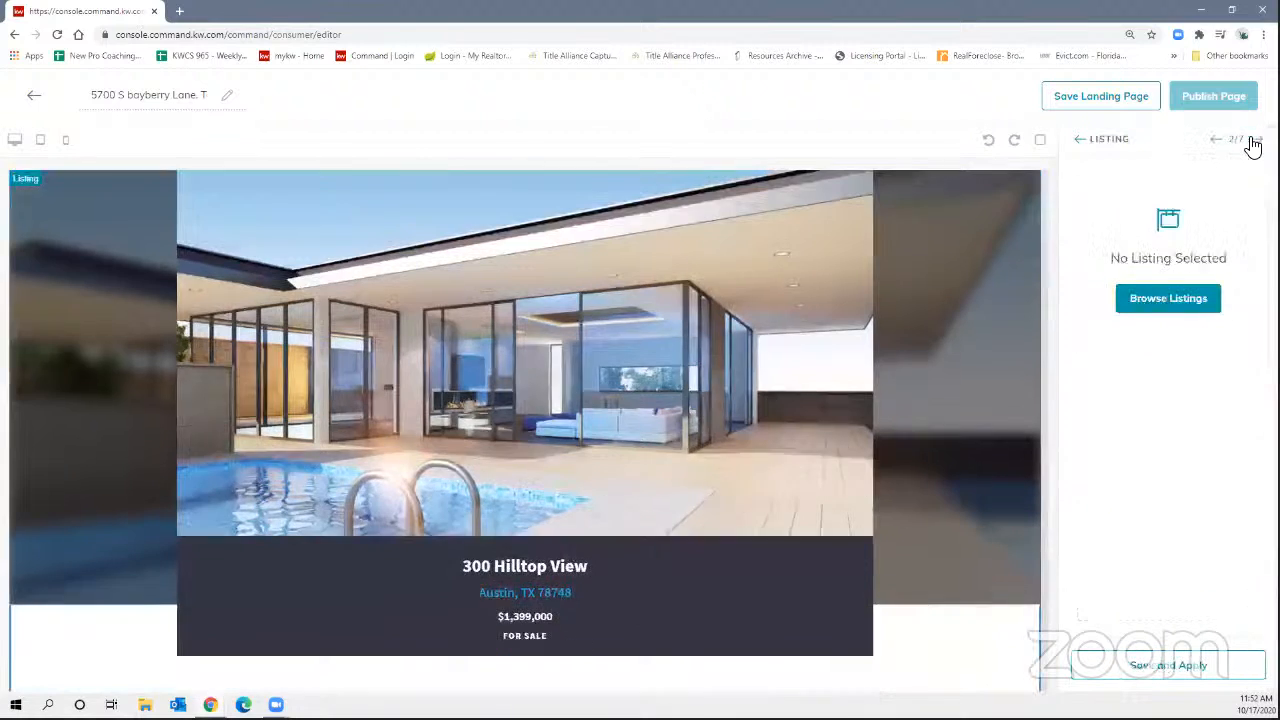
pyautogui.click(1166, 300)
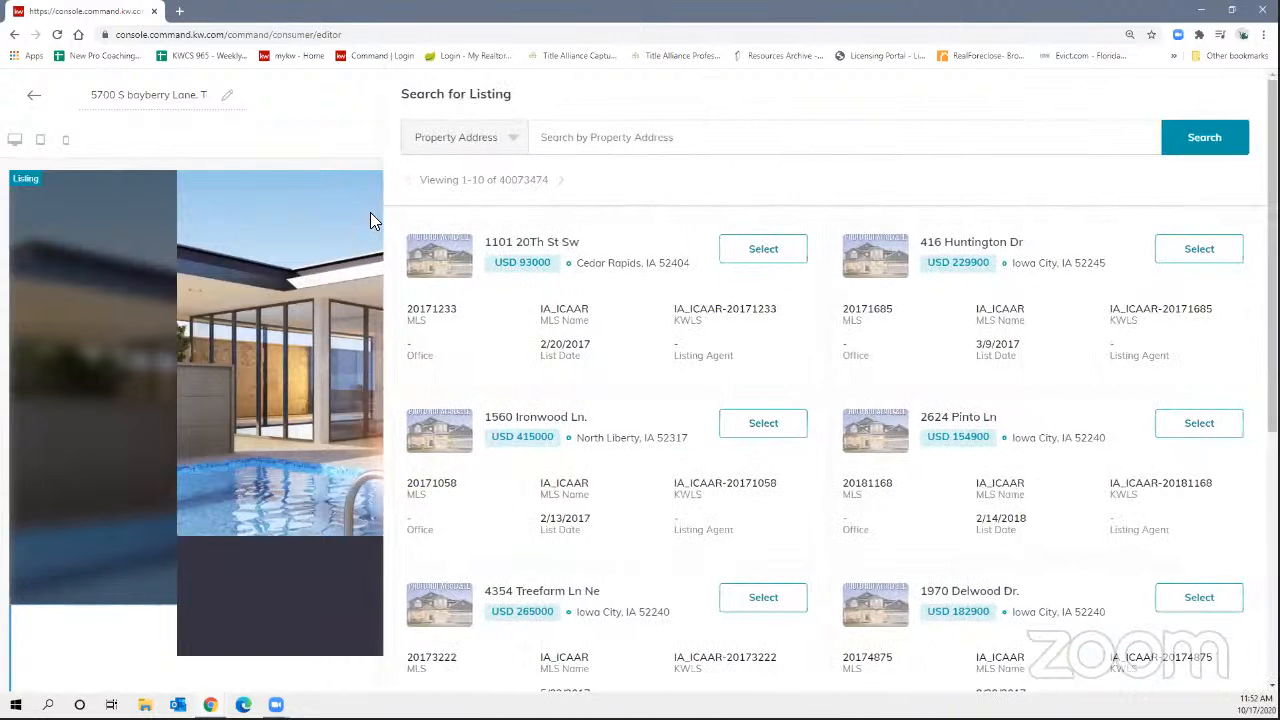
pyautogui.click(618, 137)
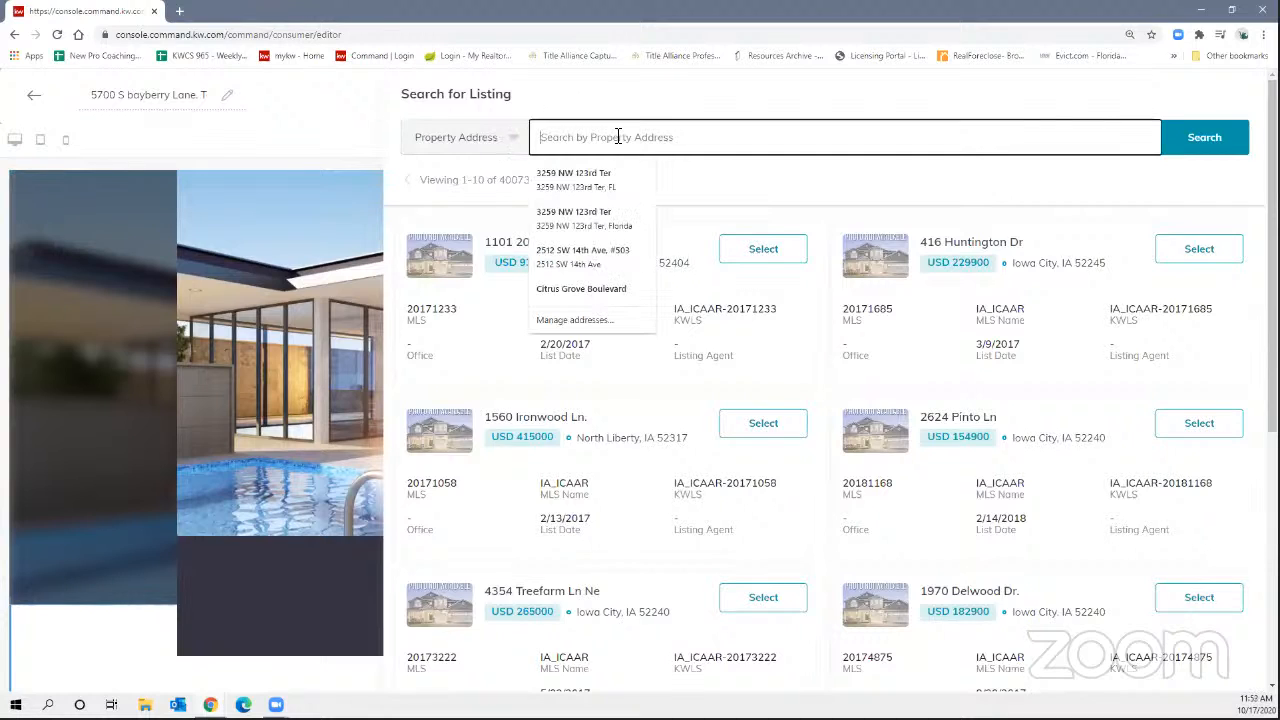
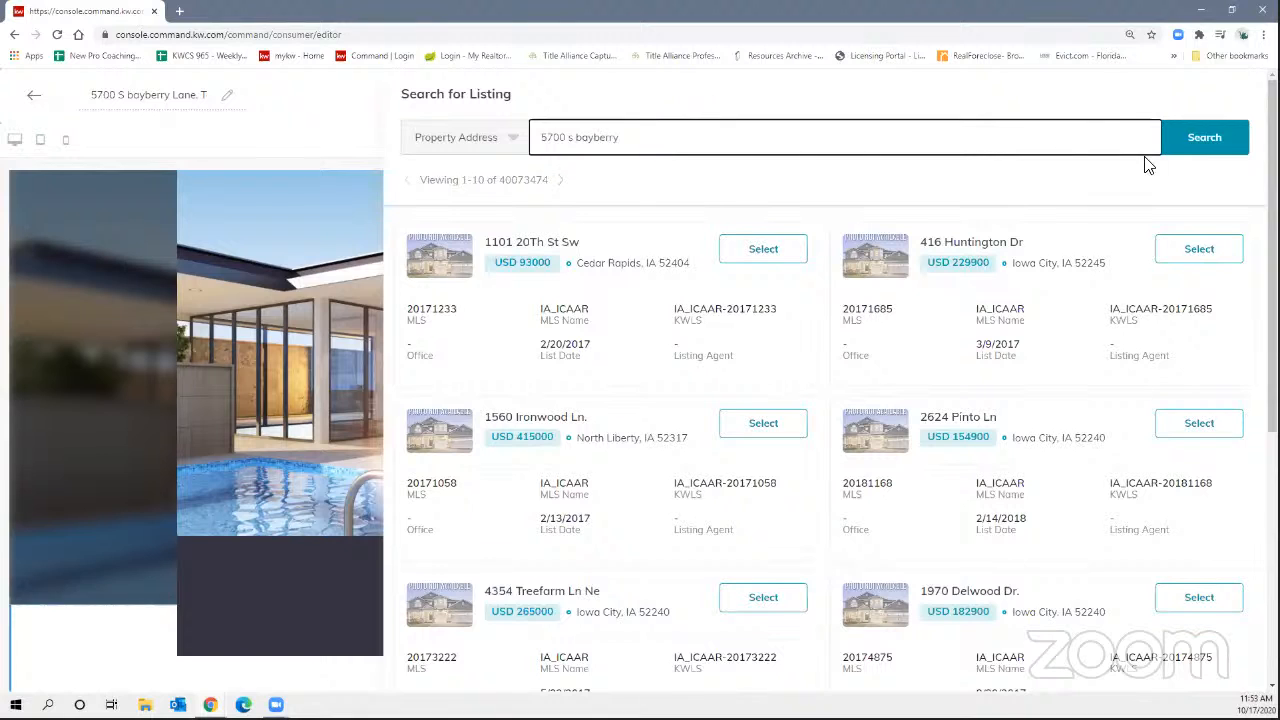
pyautogui.click(1215, 140)
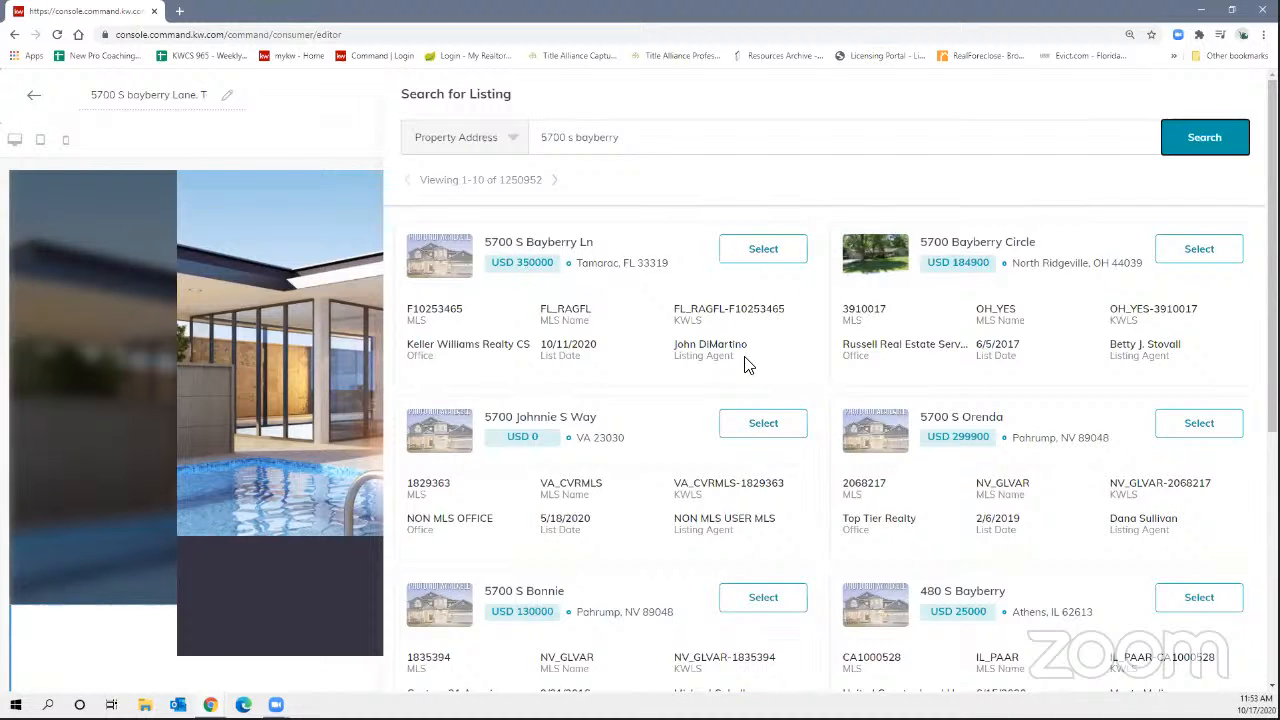
pyautogui.scroll(-4, 665, 430)
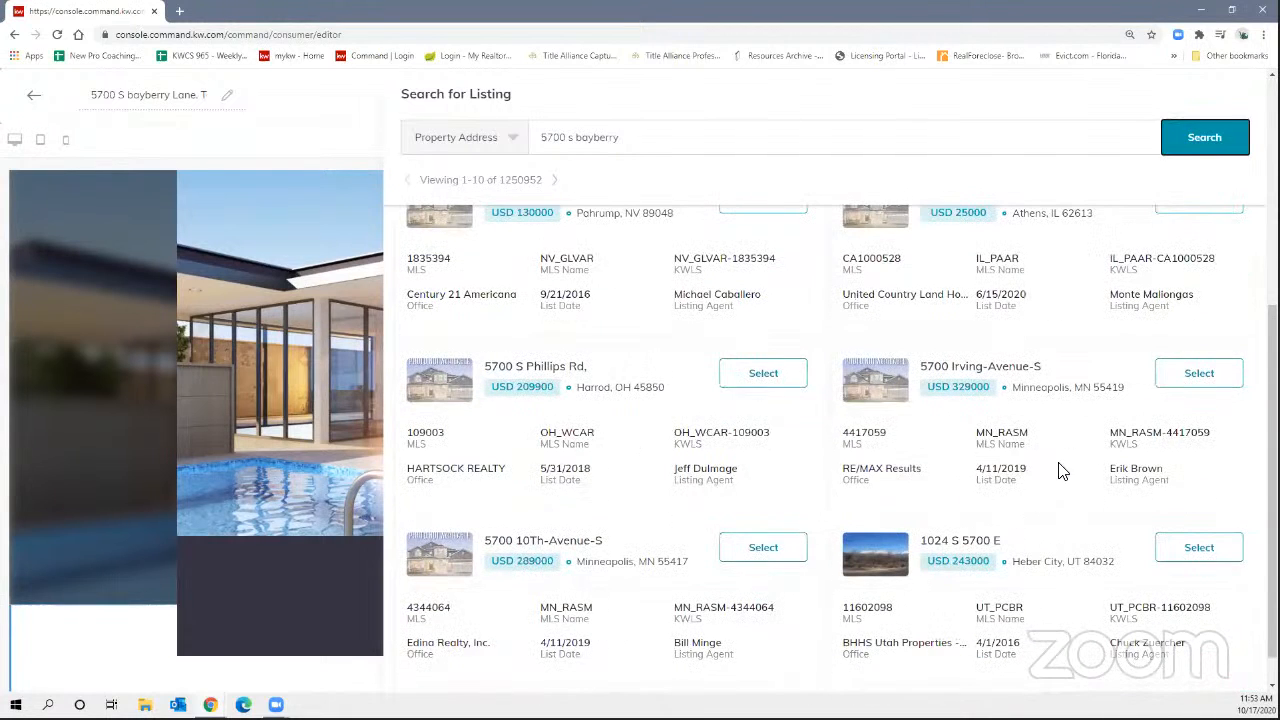
pyautogui.scroll(4, 957, 457)
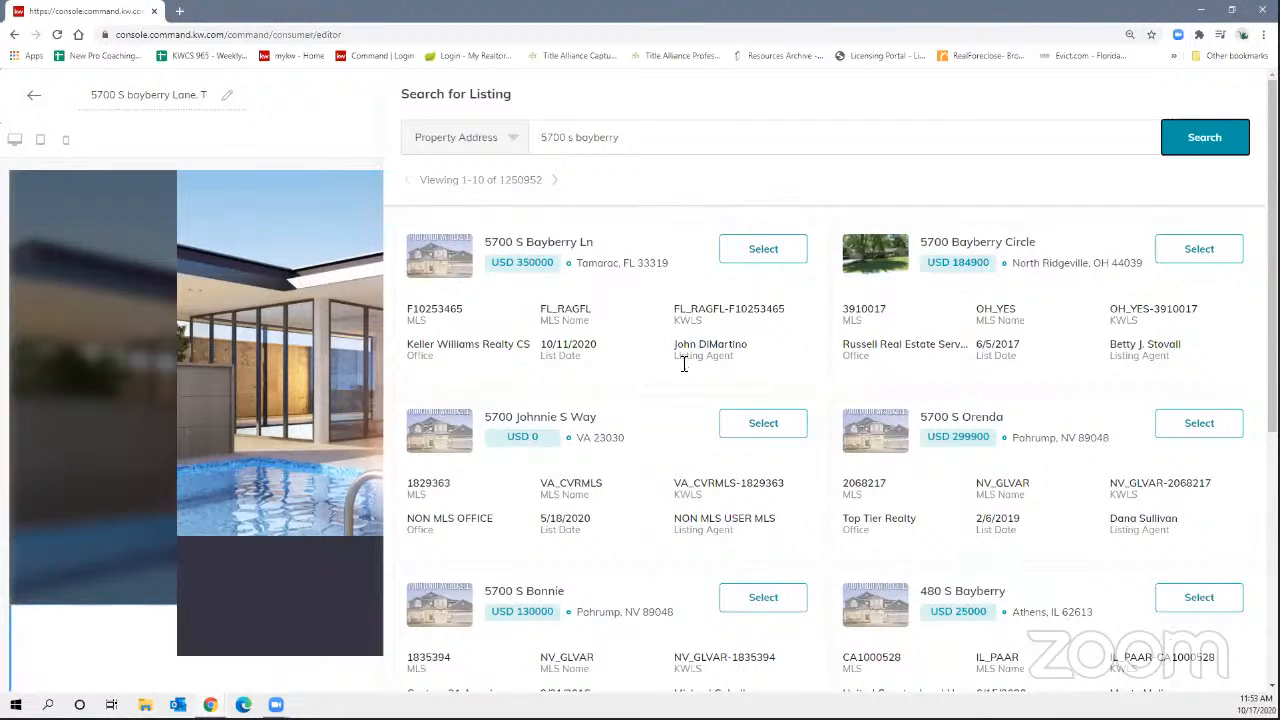
pyautogui.click(763, 252)
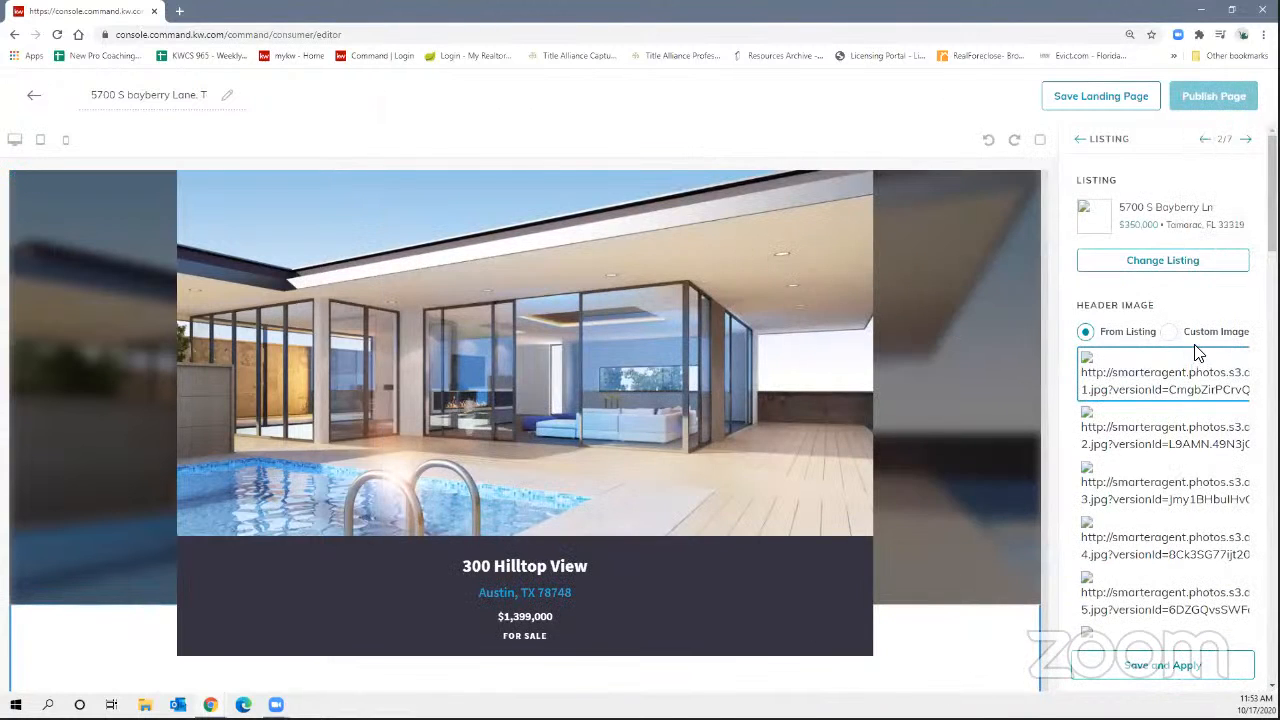
pyautogui.scroll(-6, 871, 396)
pyautogui.scroll(7, 877, 398)
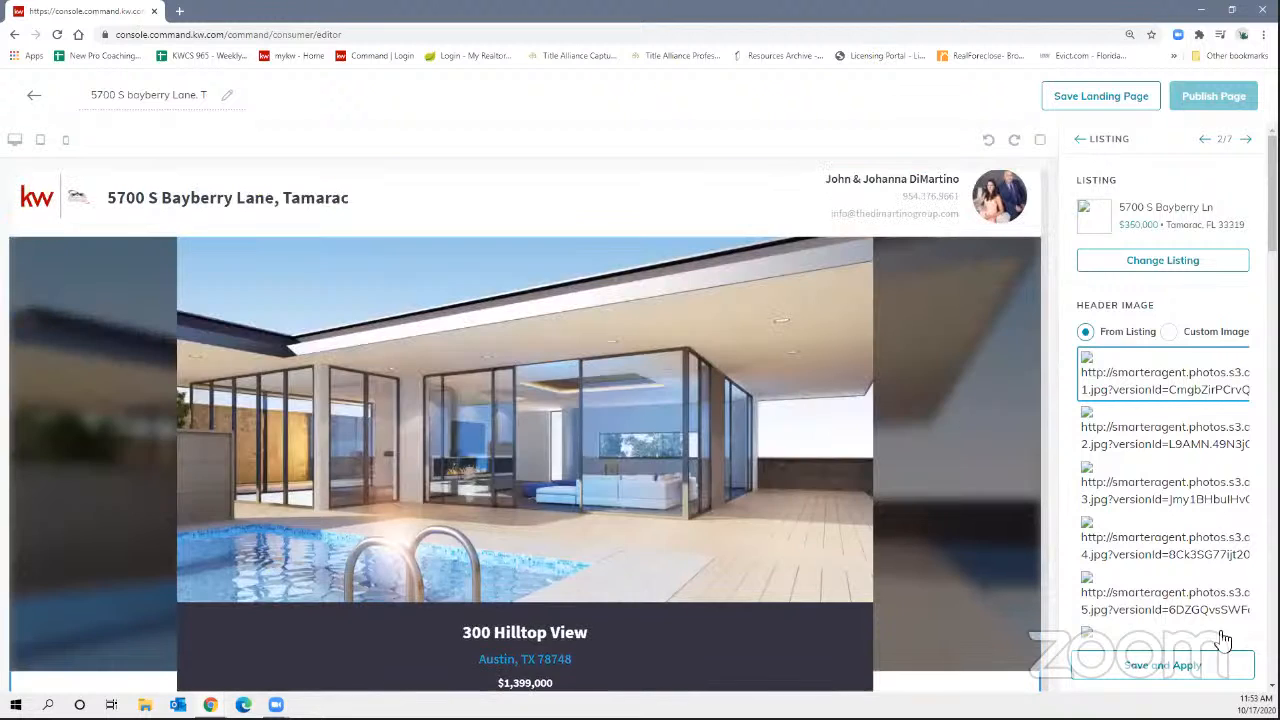
pyautogui.click(1197, 666)
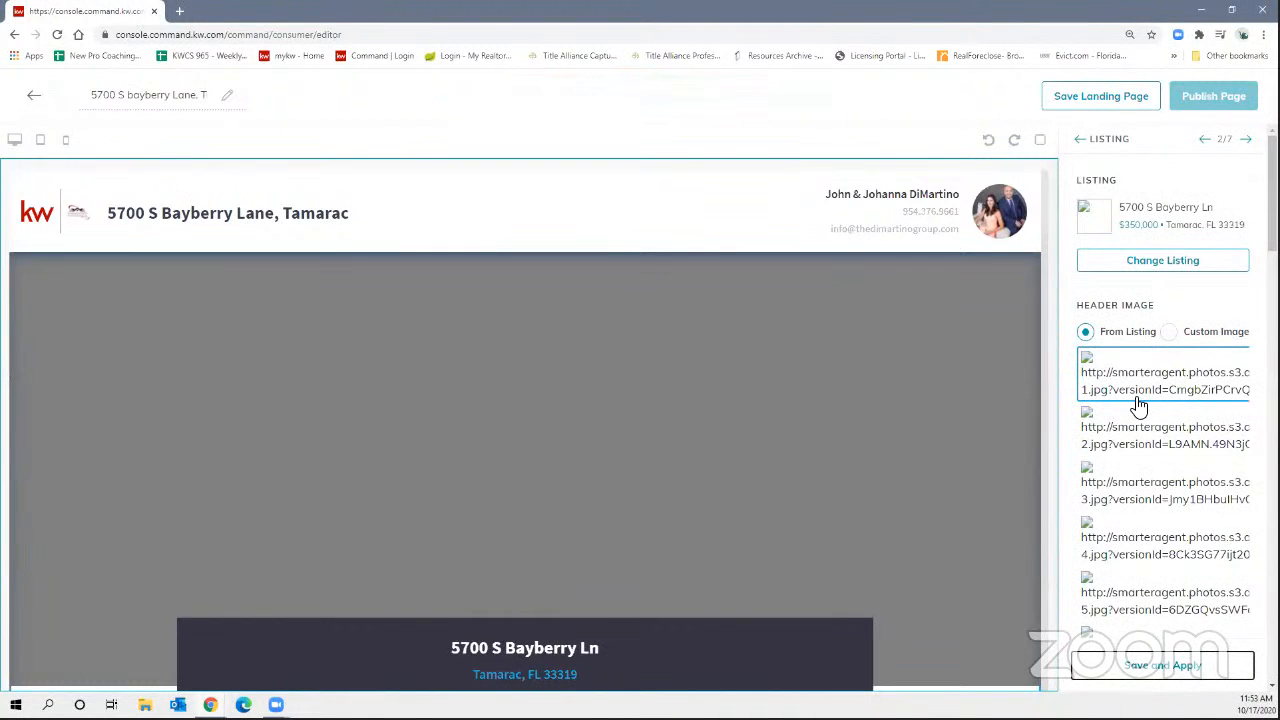
pyautogui.scroll(-3, 786, 542)
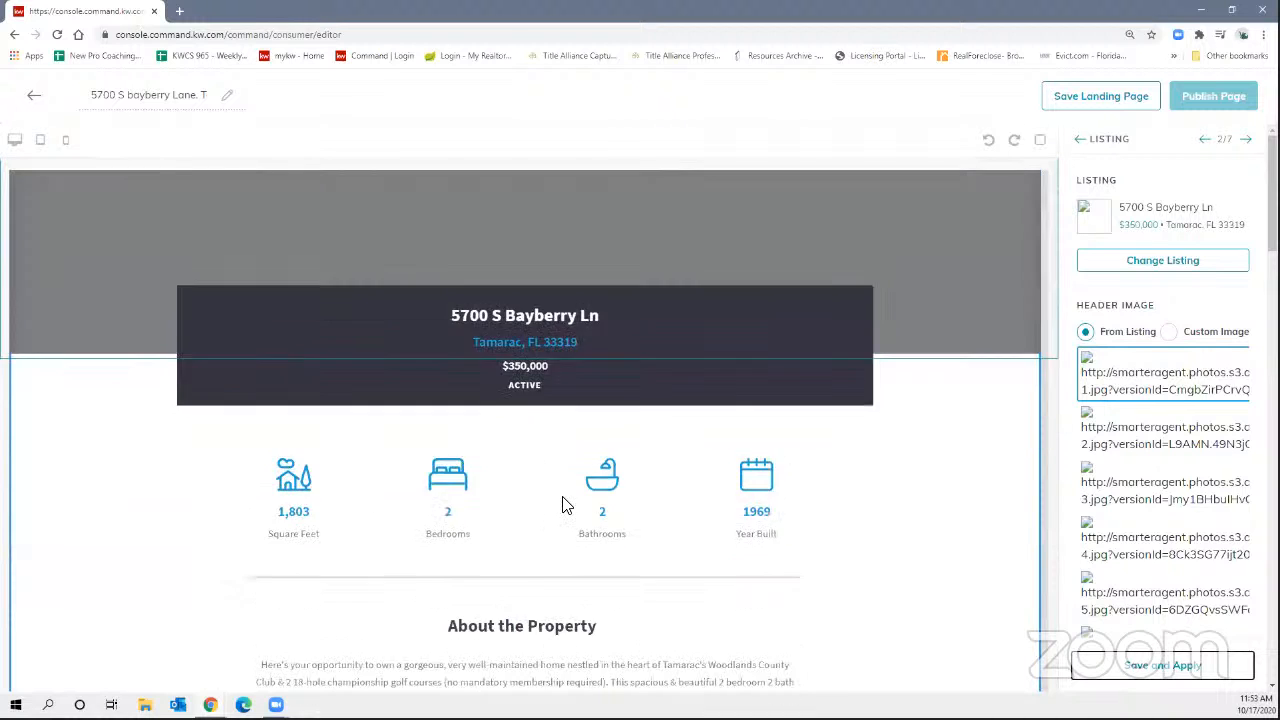
pyautogui.scroll(-3, 565, 500)
pyautogui.scroll(4, 527, 460)
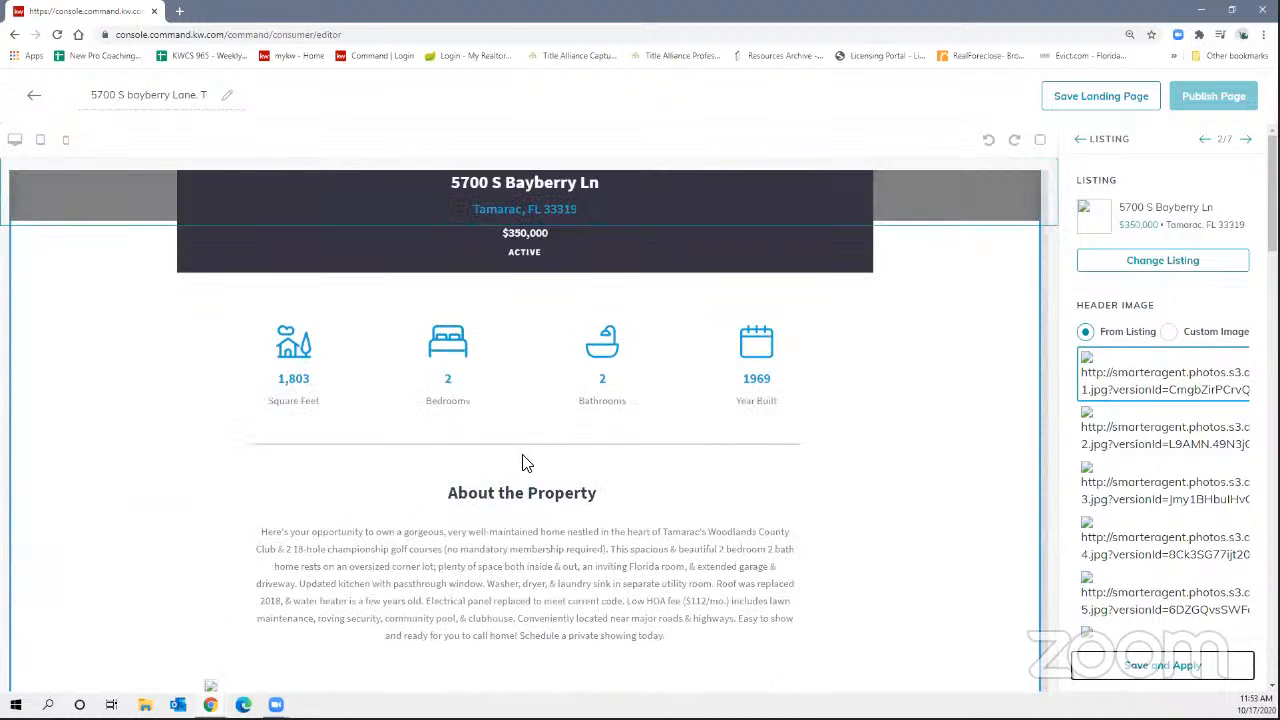
# Set the Header Image option to Custom Image instead of listing photos.
pyautogui.scroll(-2, 496, 400)
pyautogui.scroll(-4, 1125, 520)
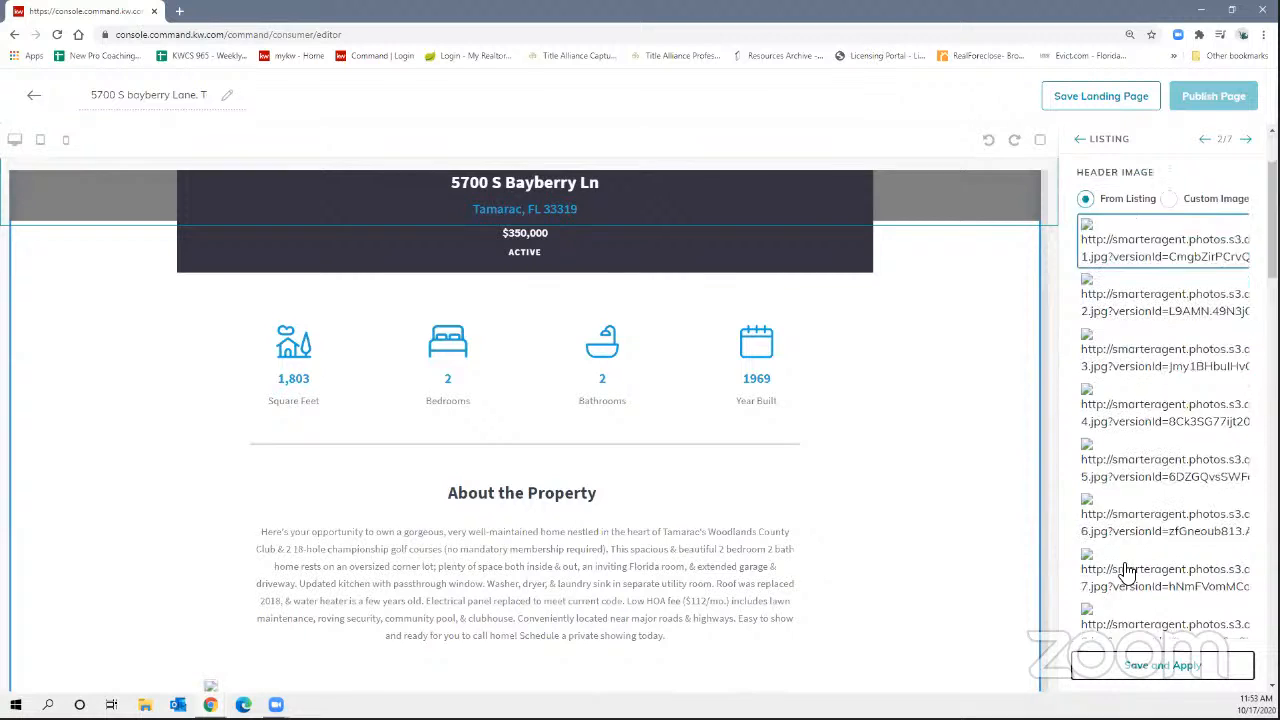
pyautogui.scroll(5, 1140, 522)
pyautogui.click(1180, 332)
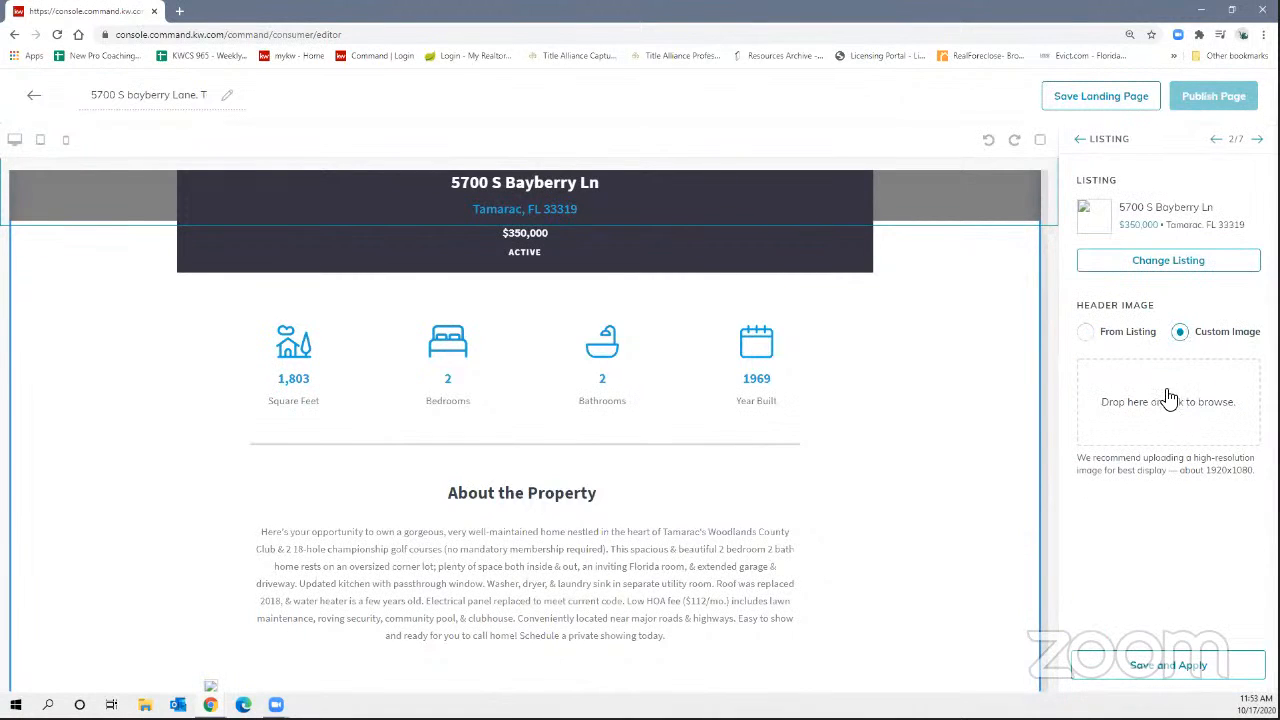
# Cancel an initial file browse and reselect Custom Image for the header.
pyautogui.click(1138, 410)
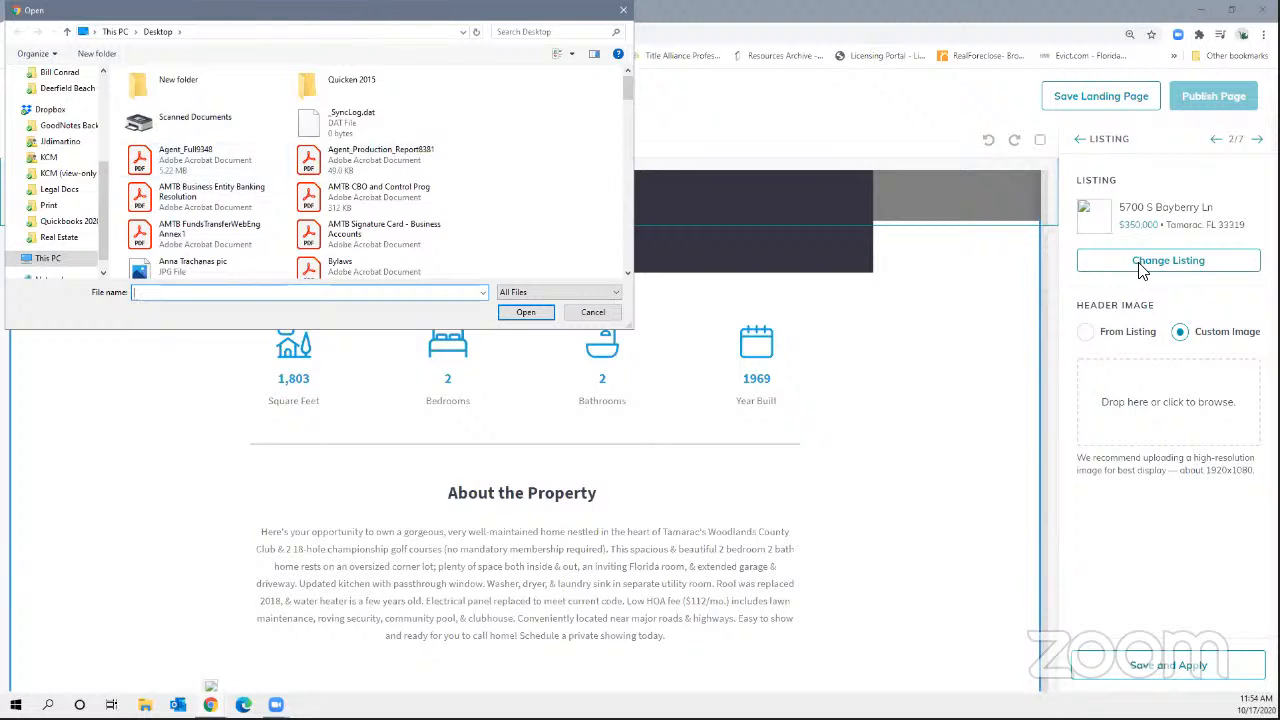
pyautogui.click(1087, 338)
pyautogui.click(593, 312)
pyautogui.click(1086, 334)
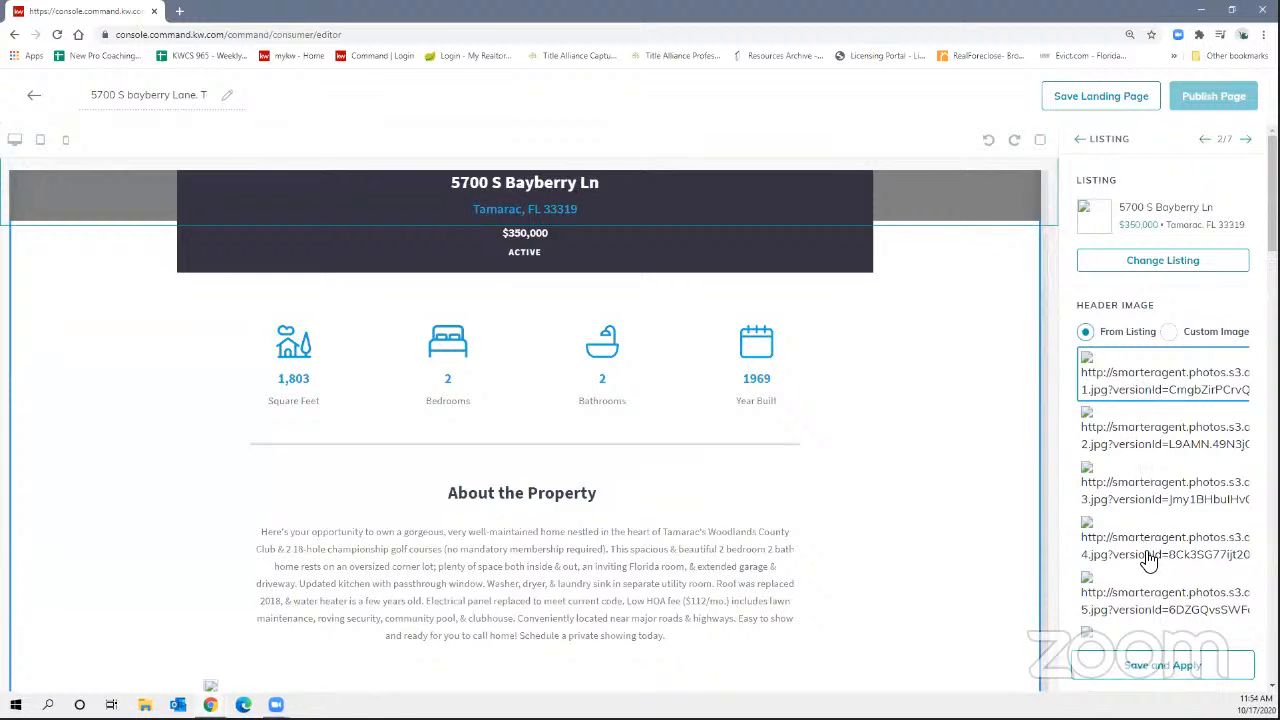
pyautogui.scroll(-4, 1152, 550)
pyautogui.scroll(5, 1150, 540)
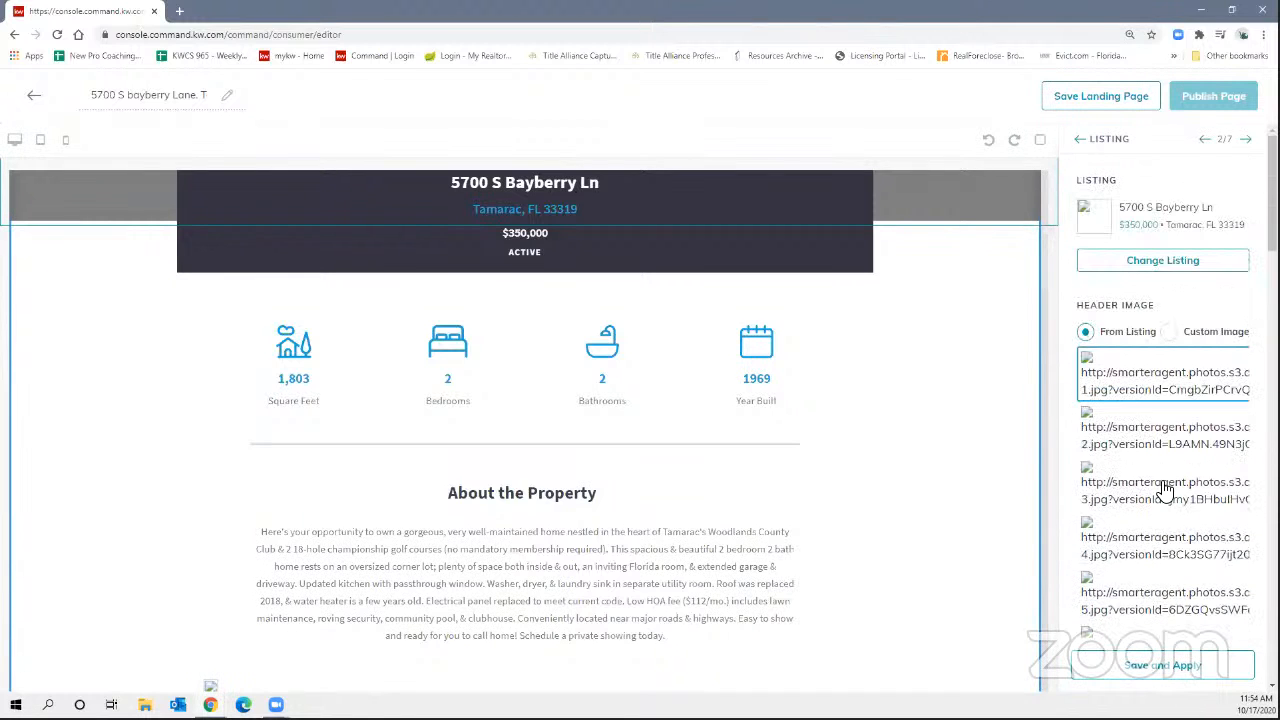
pyautogui.click(1175, 336)
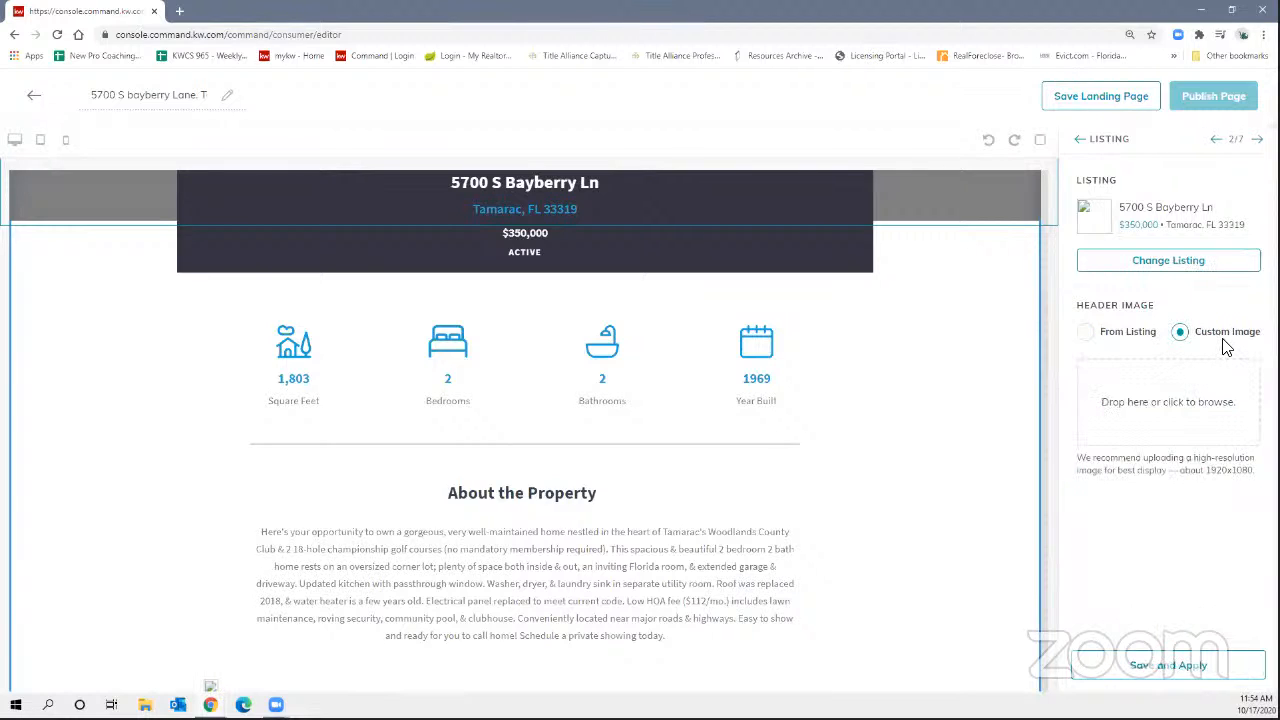
pyautogui.click(1145, 397)
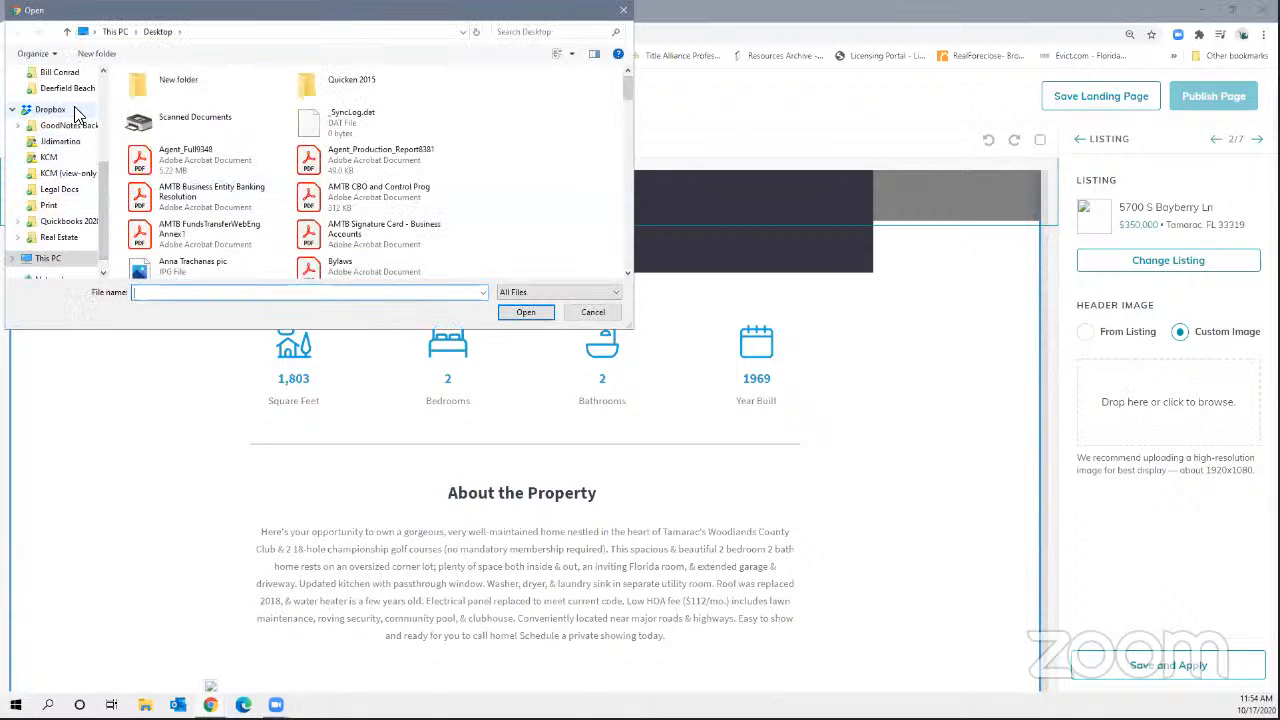
pyautogui.click(67, 88)
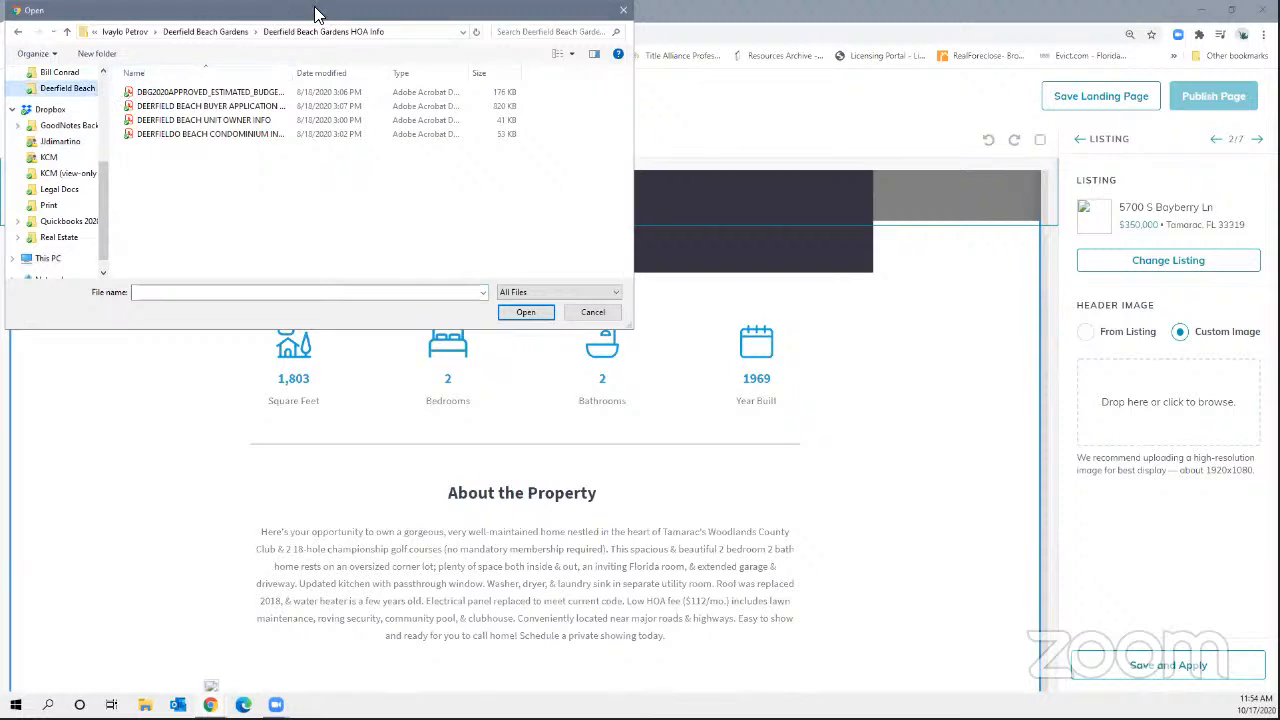
pyautogui.click(135, 32)
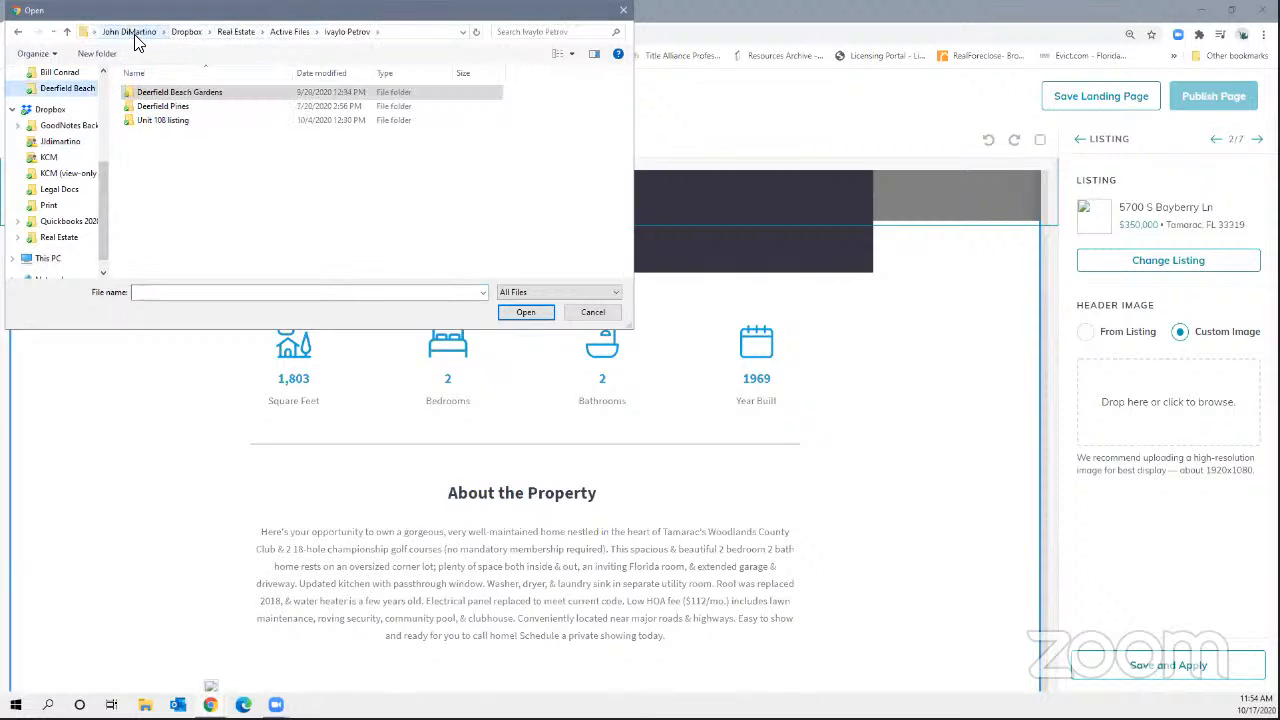
pyautogui.click(237, 31)
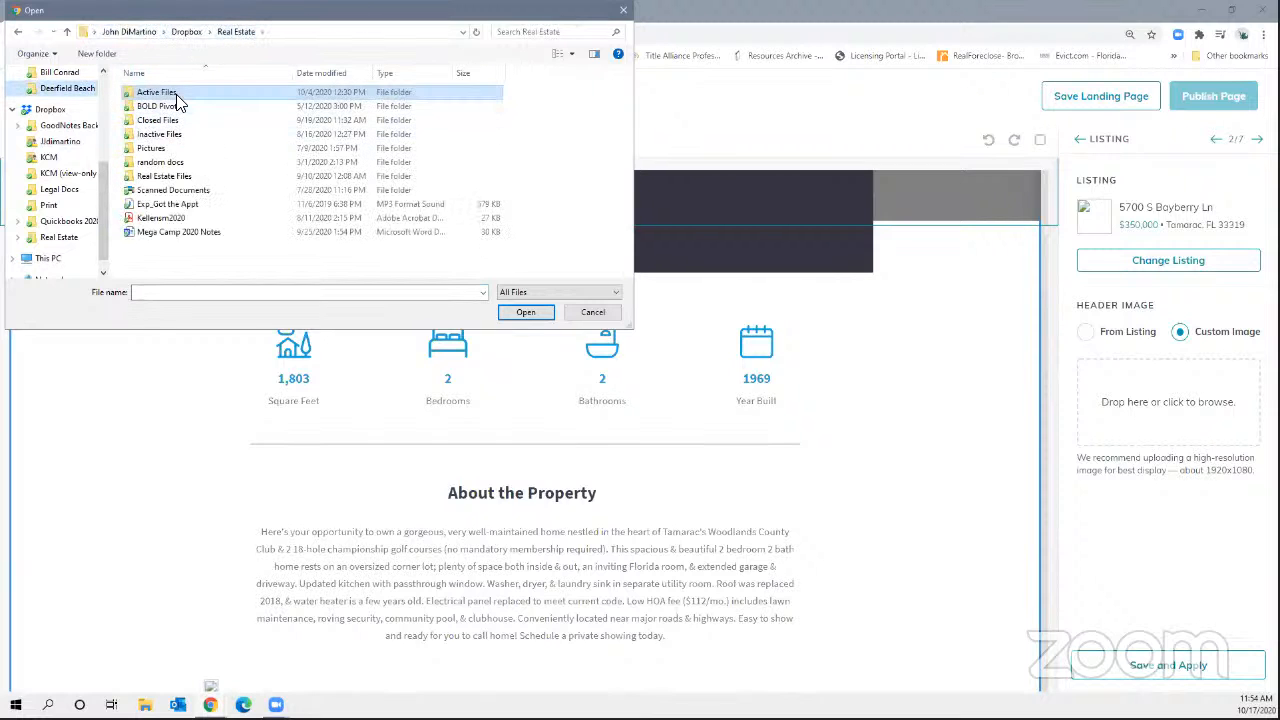
pyautogui.doubleClick(172, 94)
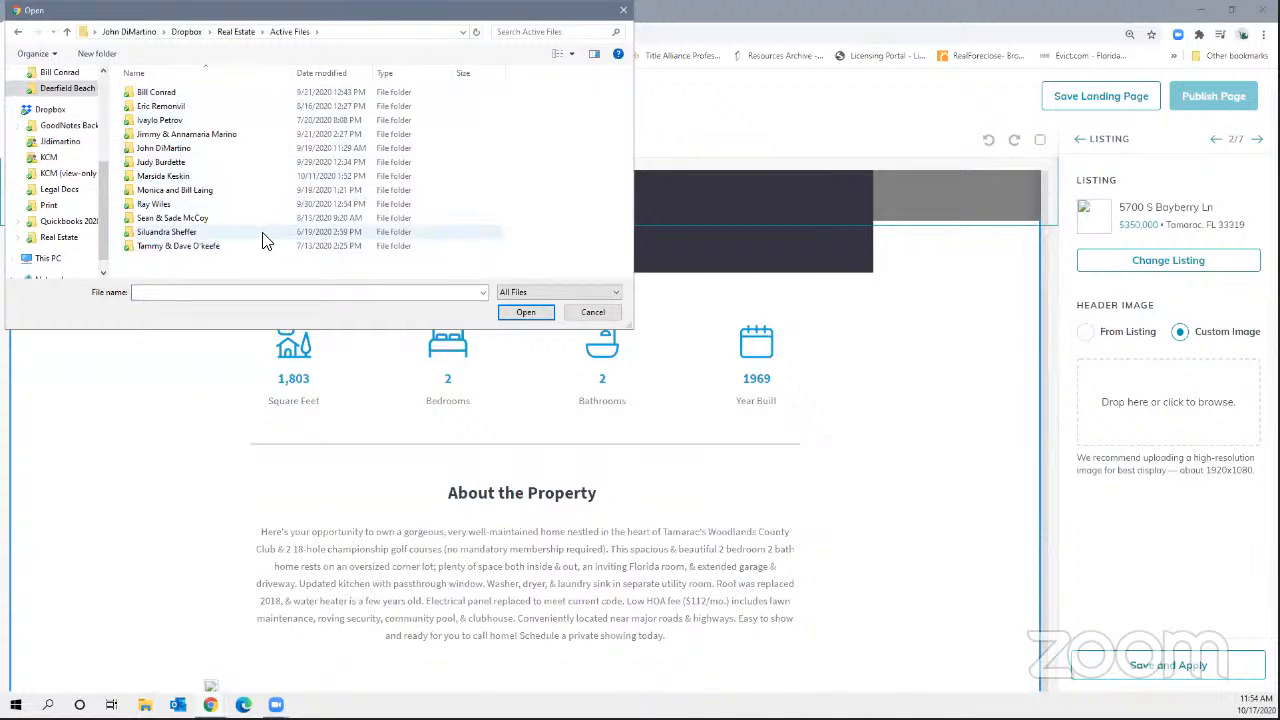
pyautogui.doubleClick(200, 190)
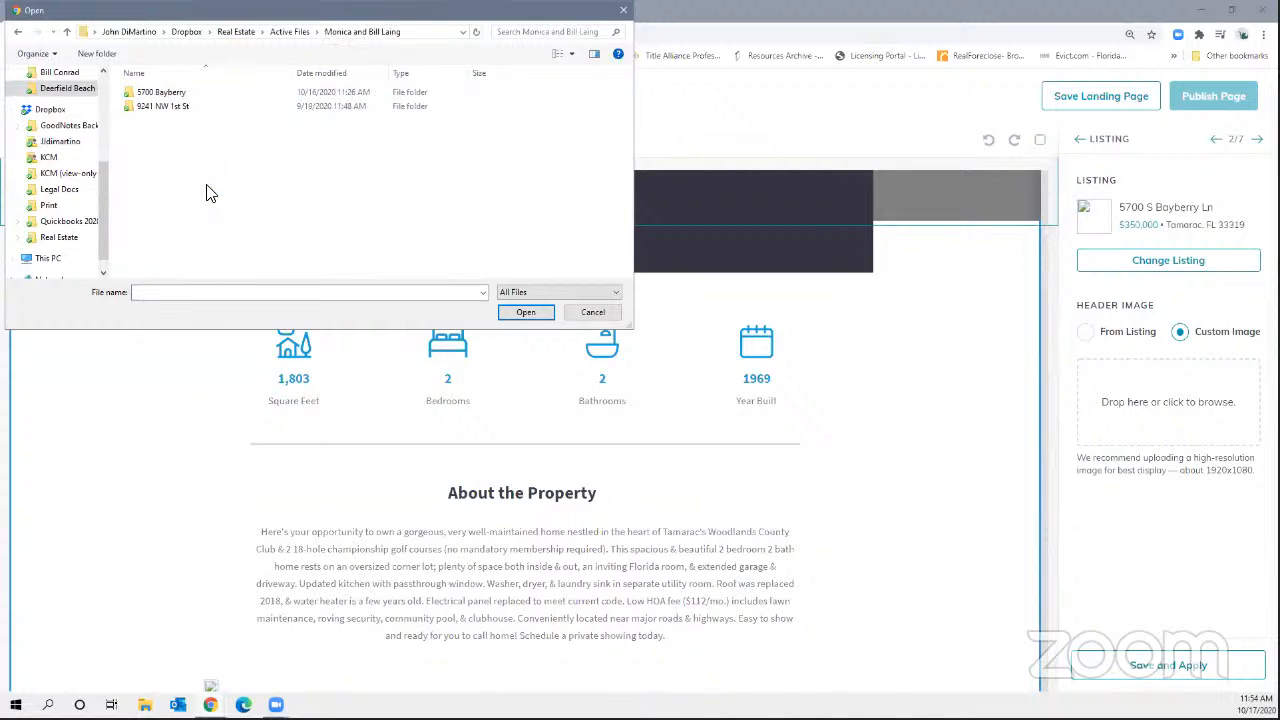
pyautogui.doubleClick(152, 92)
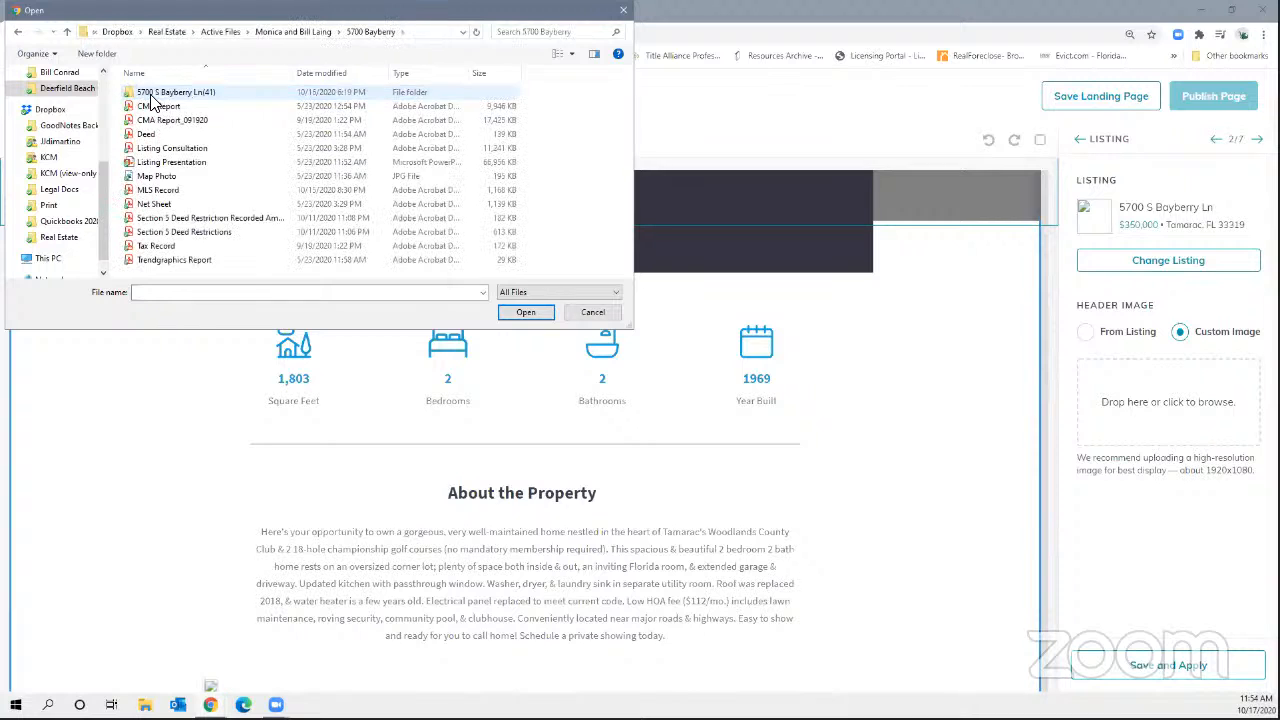
pyautogui.doubleClick(172, 93)
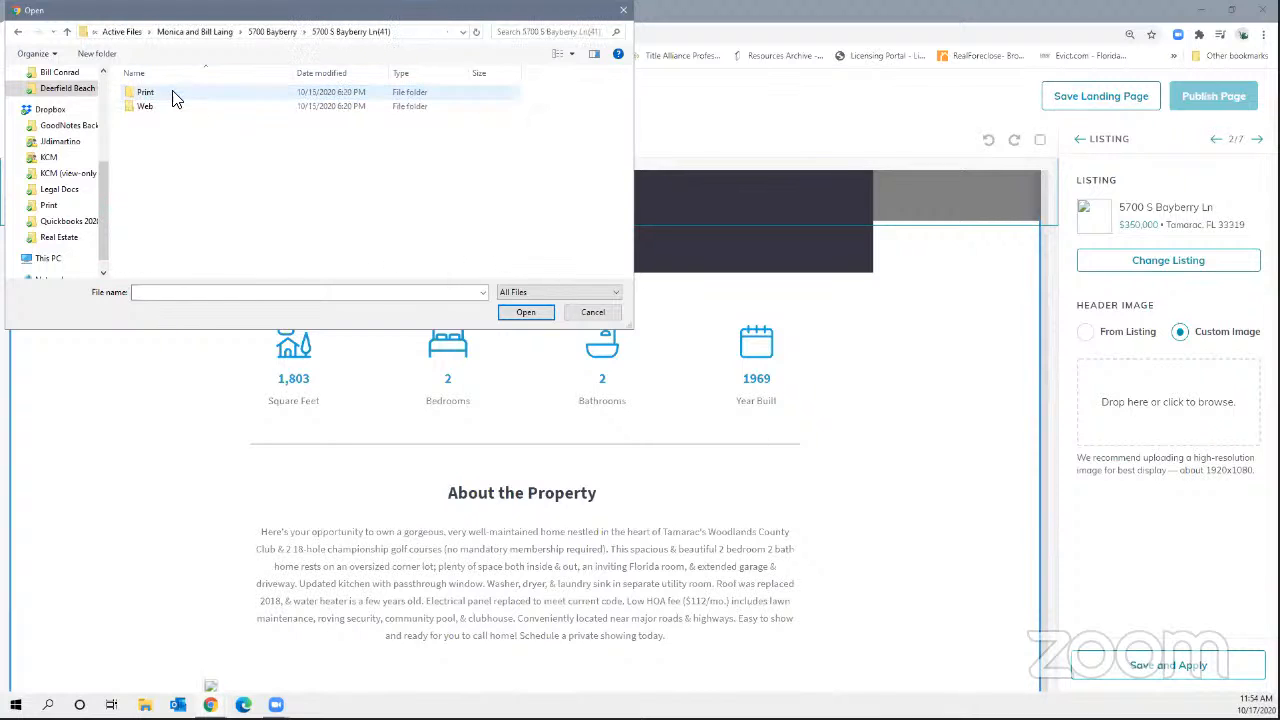
pyautogui.click(150, 110)
pyautogui.doubleClick(151, 116)
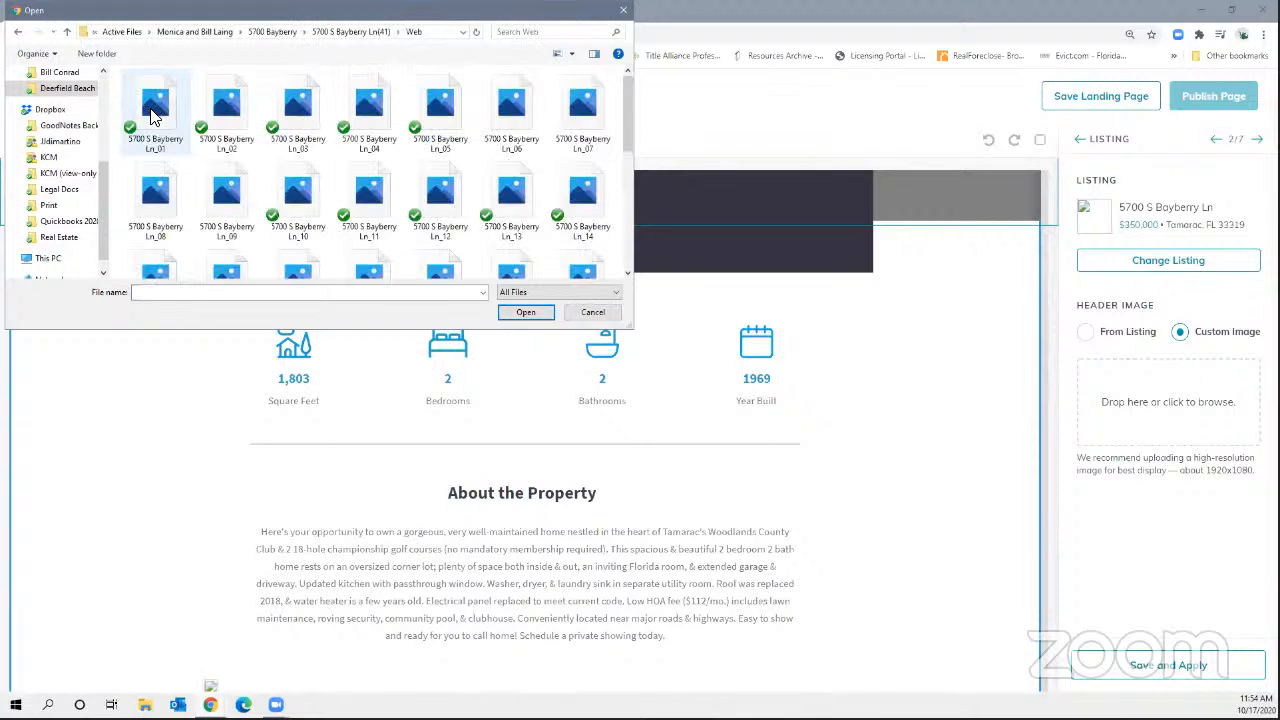
pyautogui.click(151, 116)
pyautogui.scroll(-3, 507, 178)
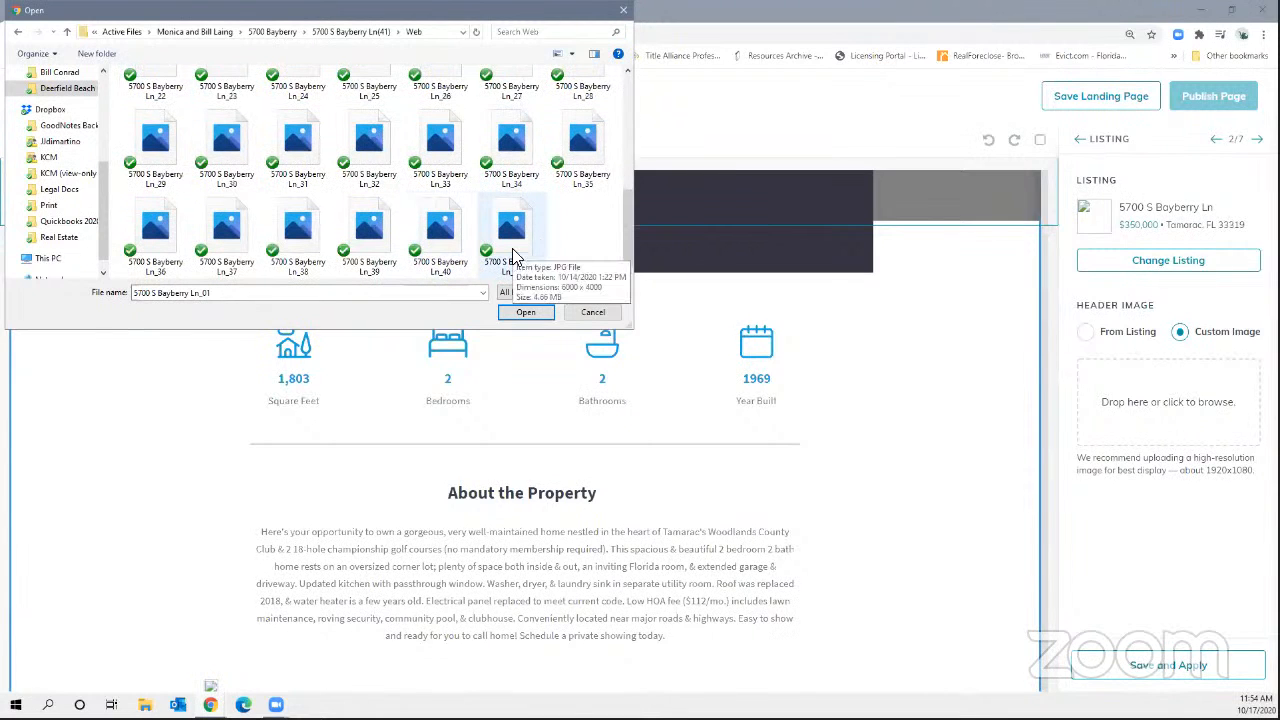
pyautogui.click(512, 250)
pyautogui.scroll(3, 512, 250)
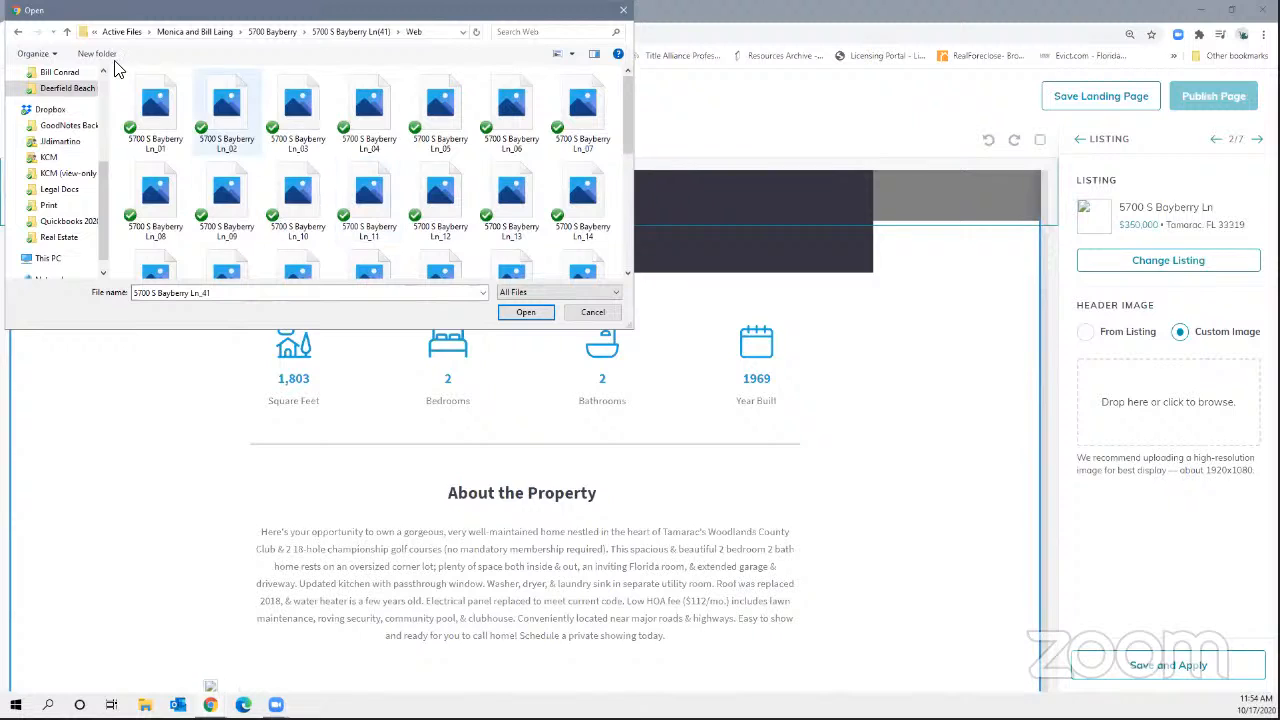
pyautogui.click(172, 110)
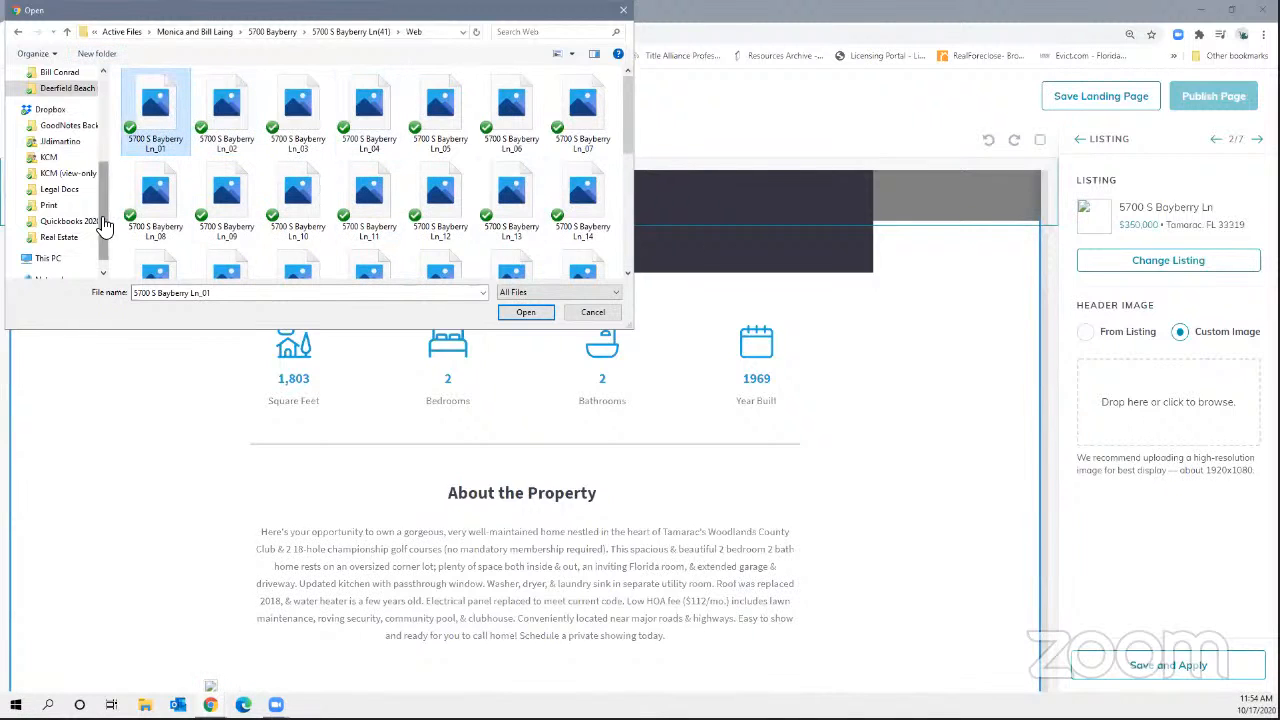
pyautogui.click(232, 195)
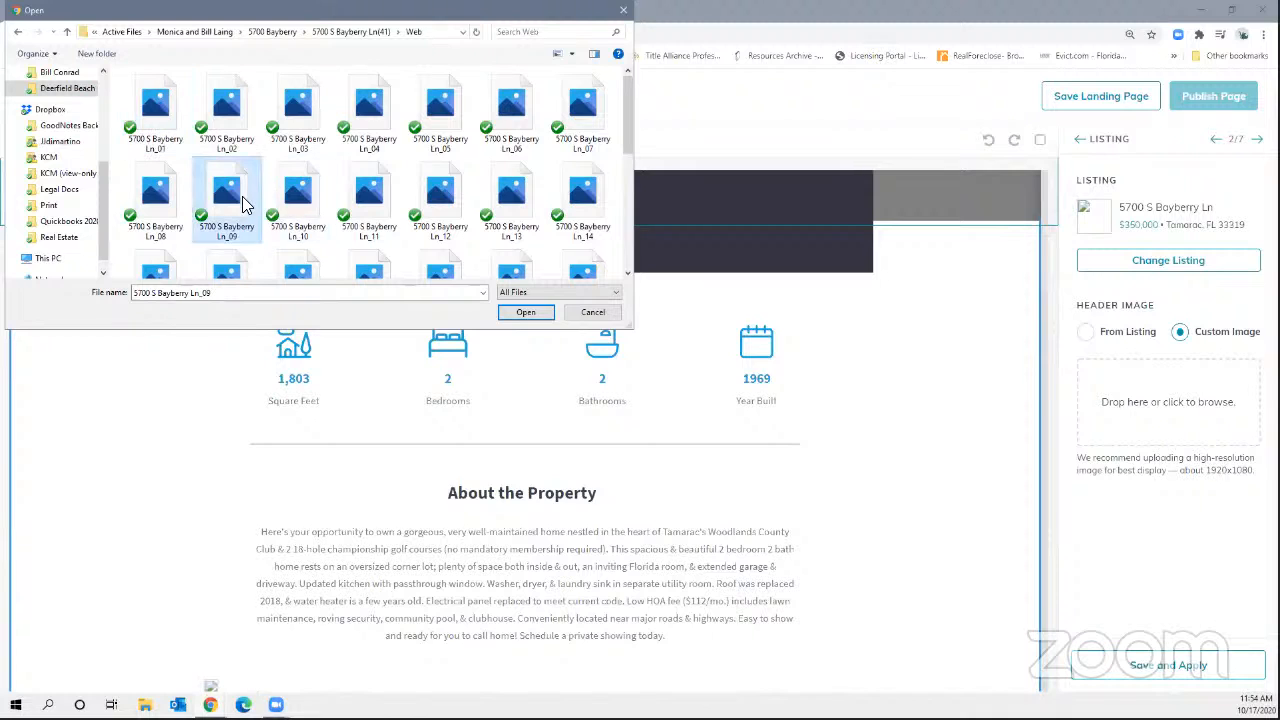
pyautogui.click(524, 313)
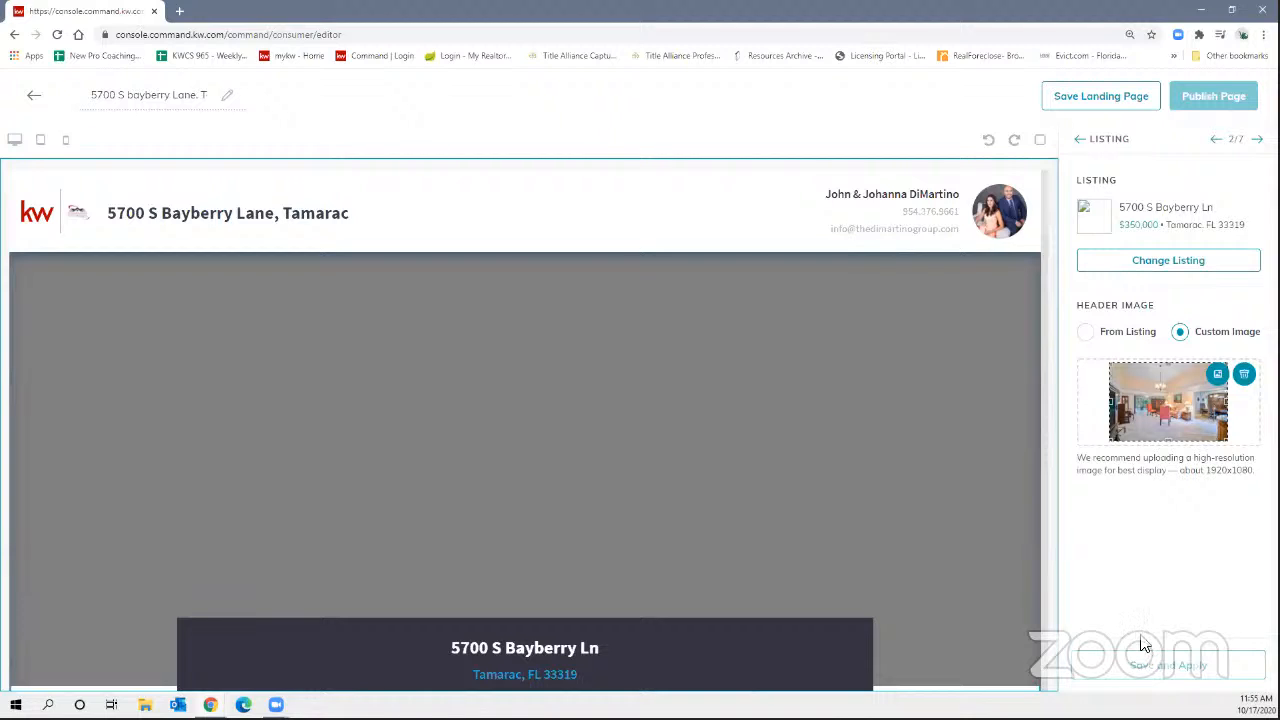
pyautogui.click(1217, 375)
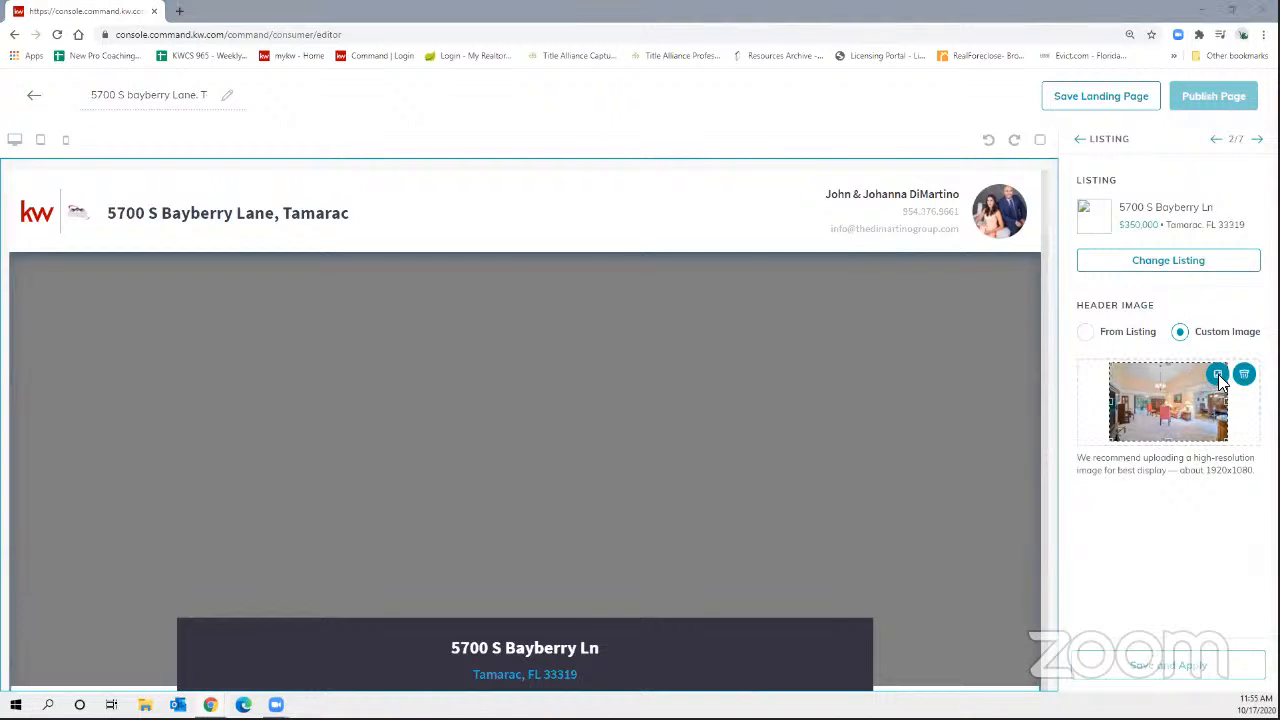
pyautogui.click(593, 313)
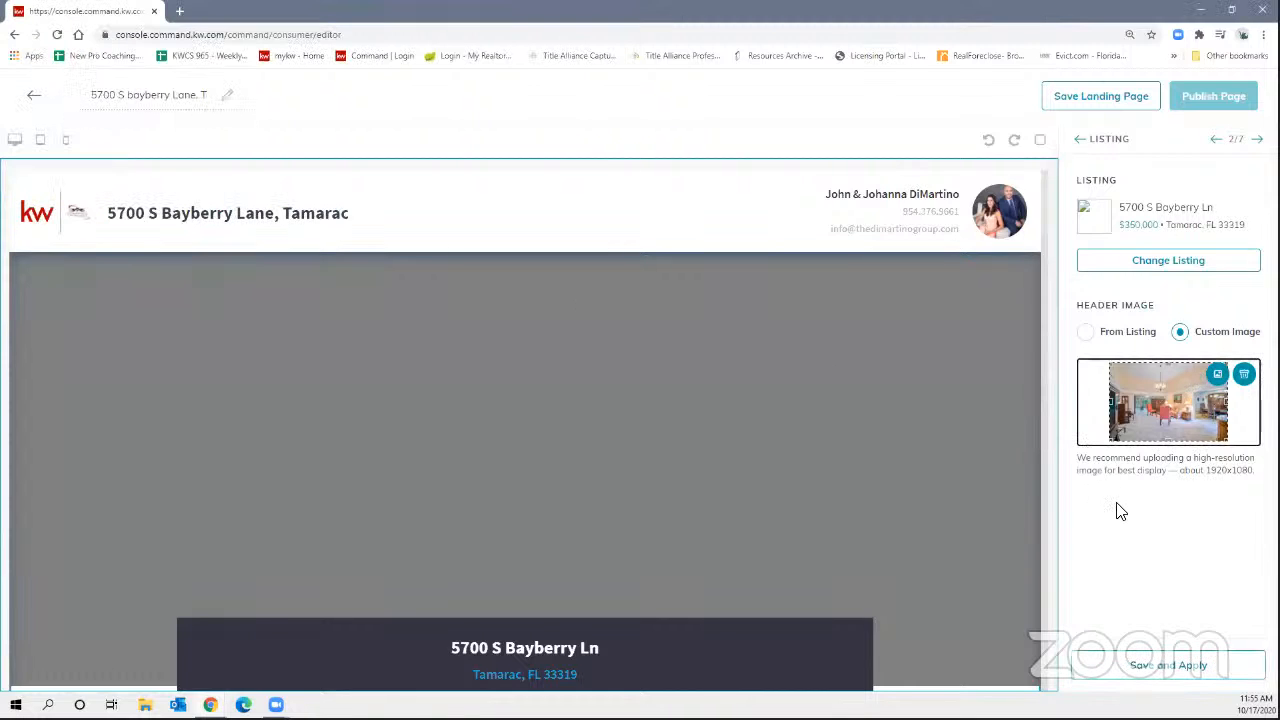
pyautogui.click(1217, 376)
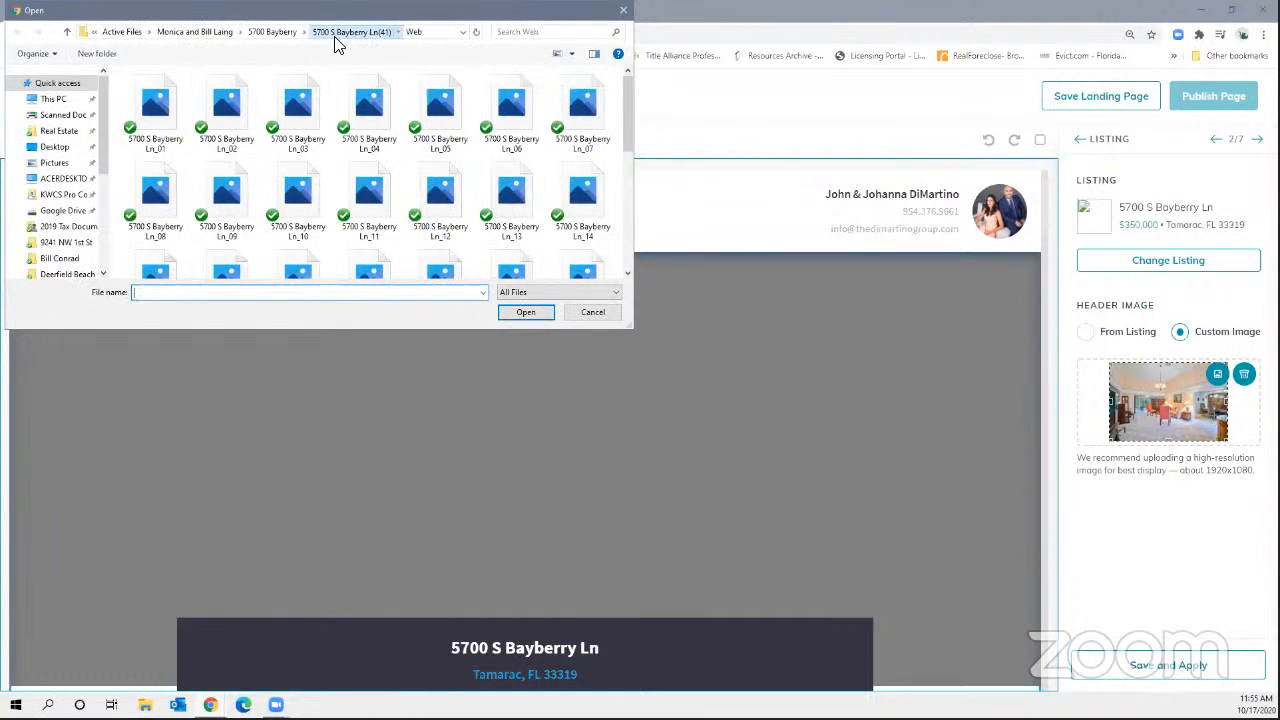
pyautogui.click(336, 37)
pyautogui.doubleClick(132, 92)
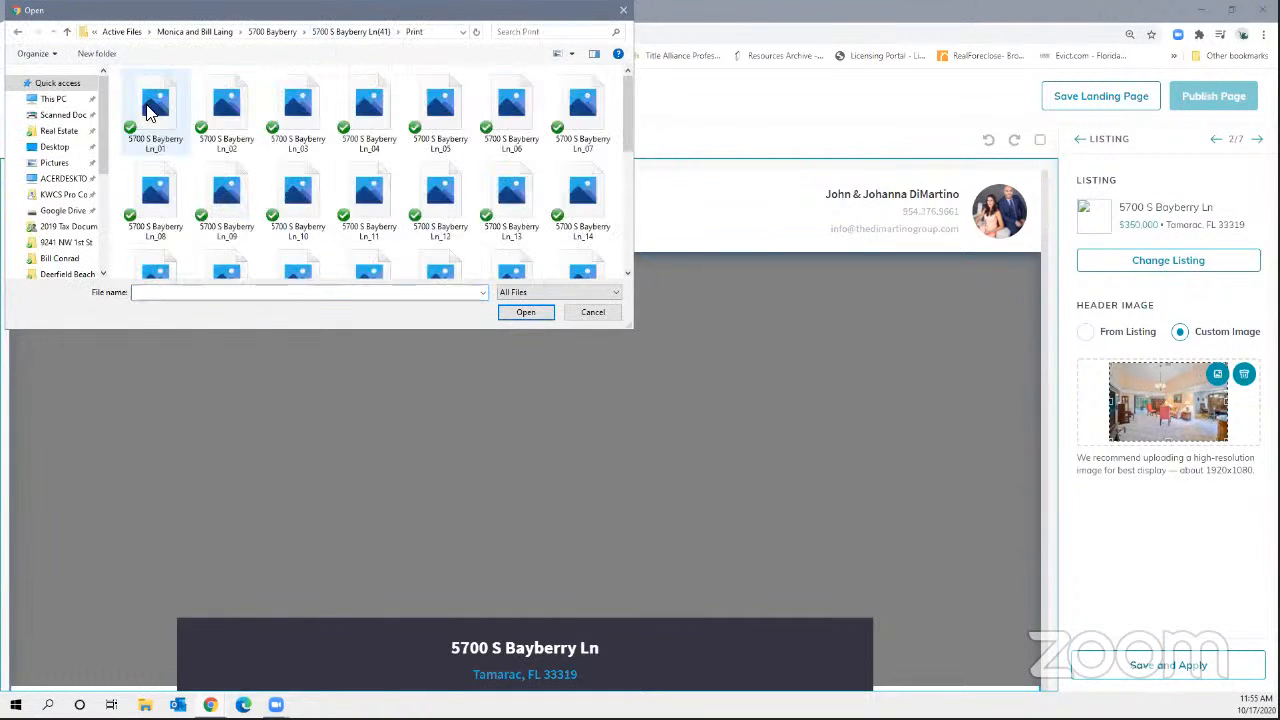
pyautogui.doubleClick(224, 205)
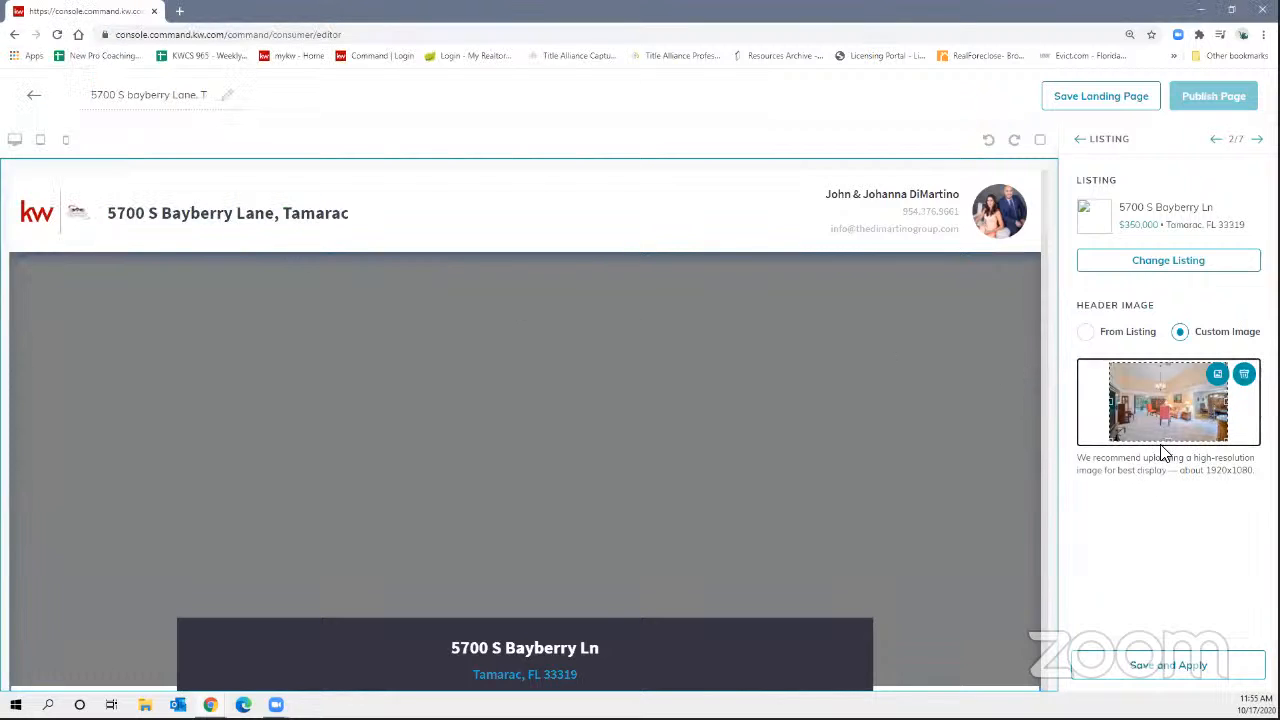
pyautogui.click(1158, 668)
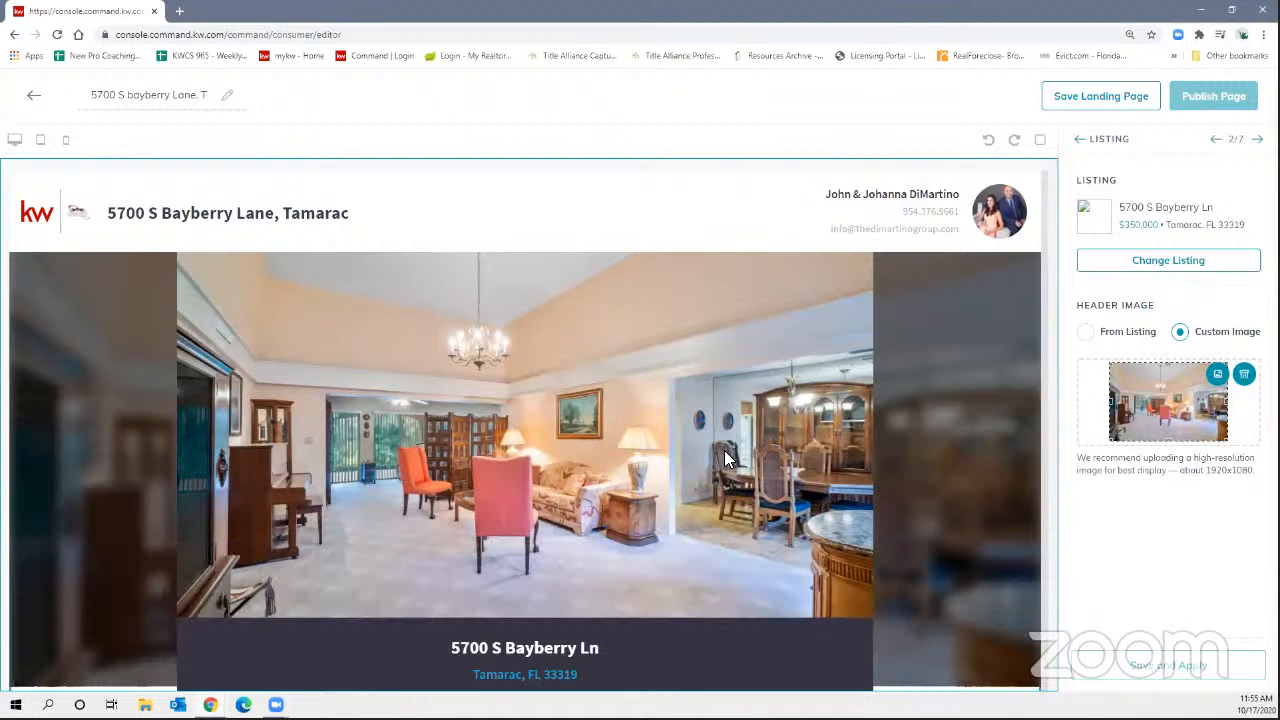
pyautogui.scroll(-2, 722, 456)
pyautogui.scroll(-2, 660, 405)
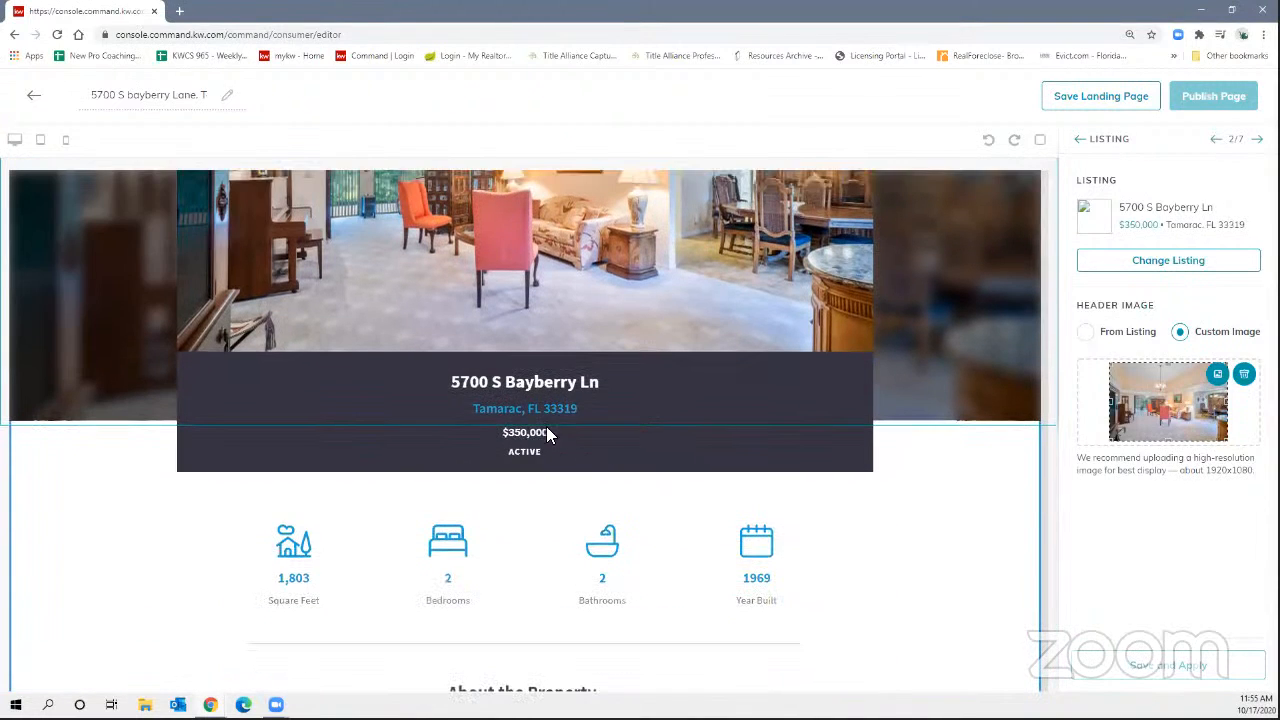
pyautogui.scroll(-2, 517, 449)
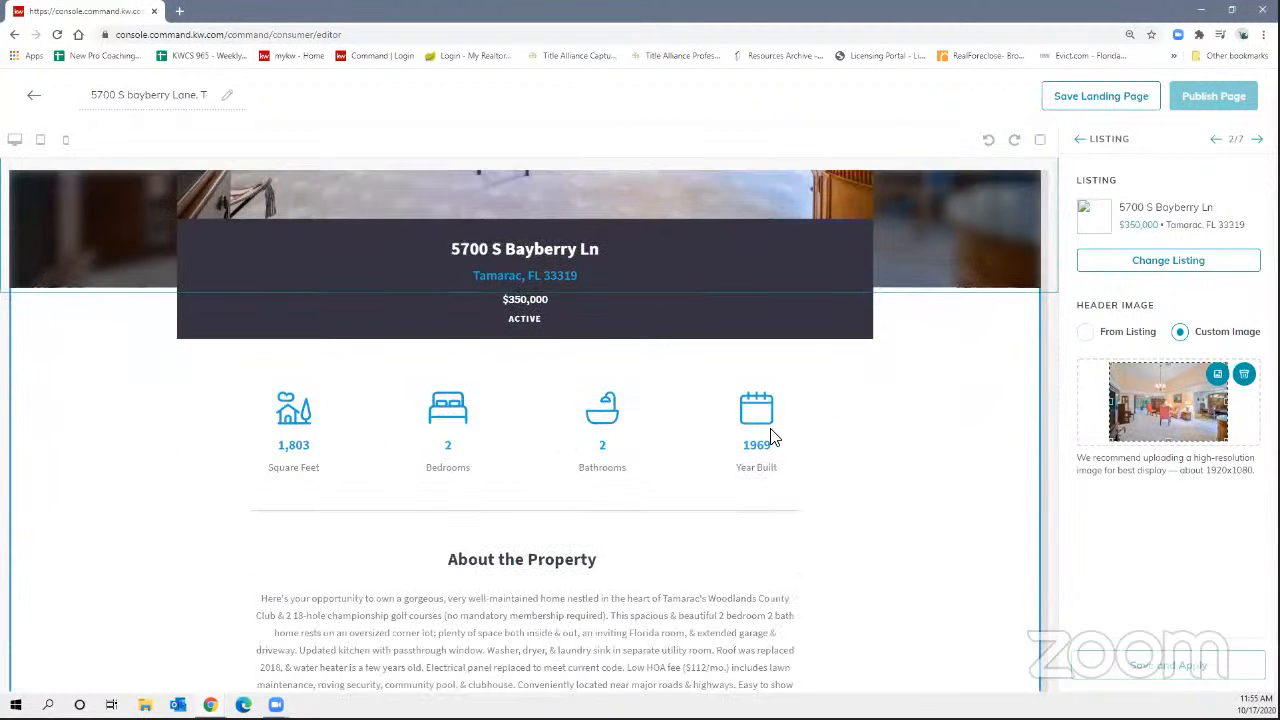
pyautogui.scroll(-3, 770, 435)
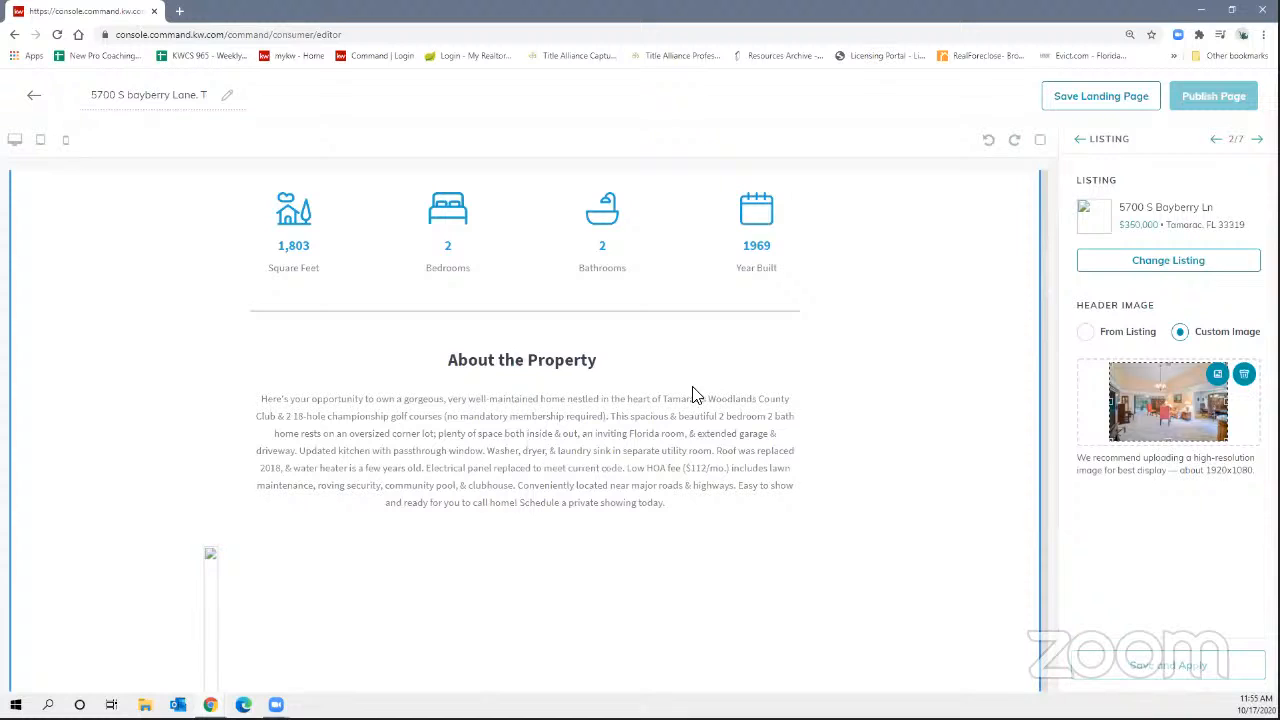
pyautogui.scroll(-4, 705, 450)
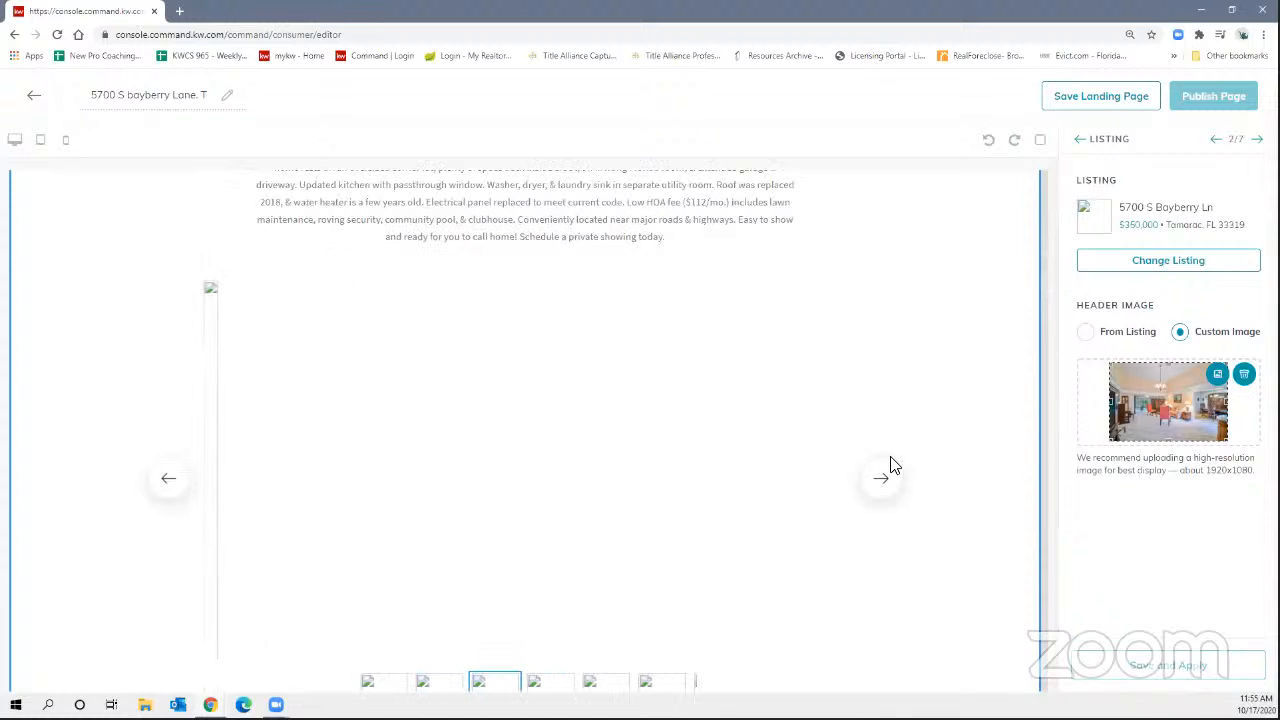
pyautogui.click(882, 480)
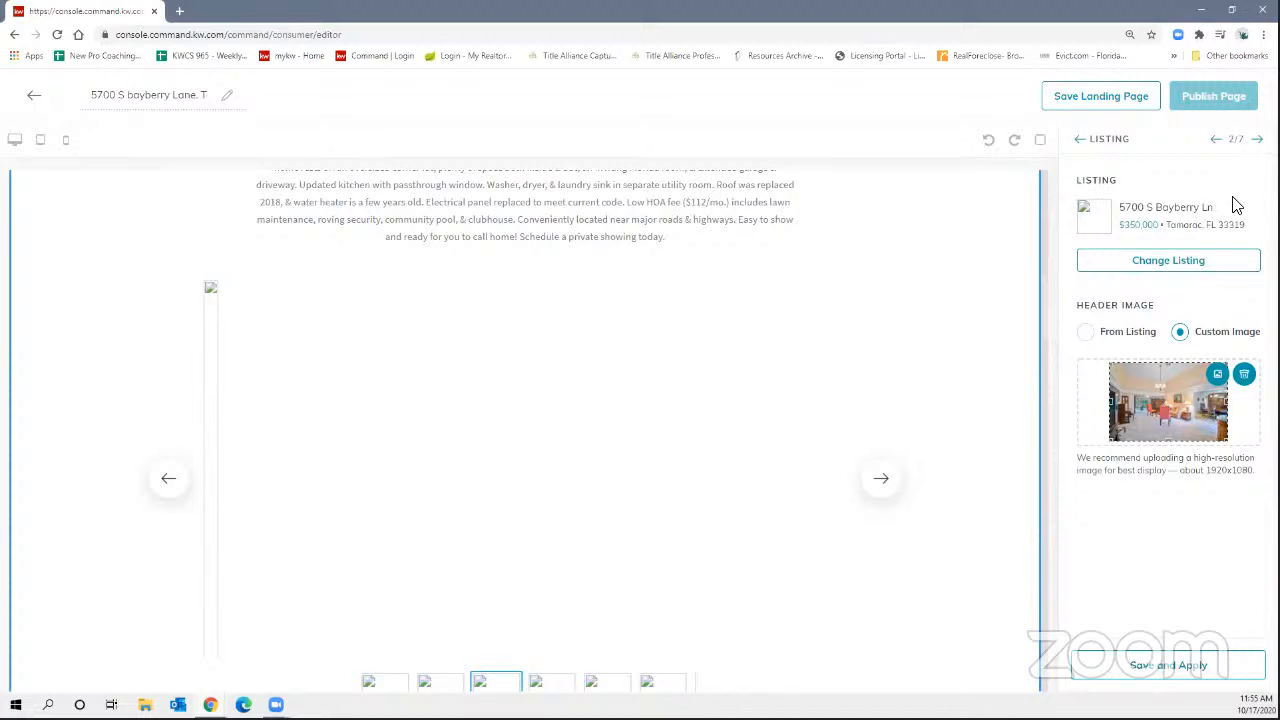
# In the market snapshot section, replace postal code 78701 with 33319.
pyautogui.click(1257, 142)
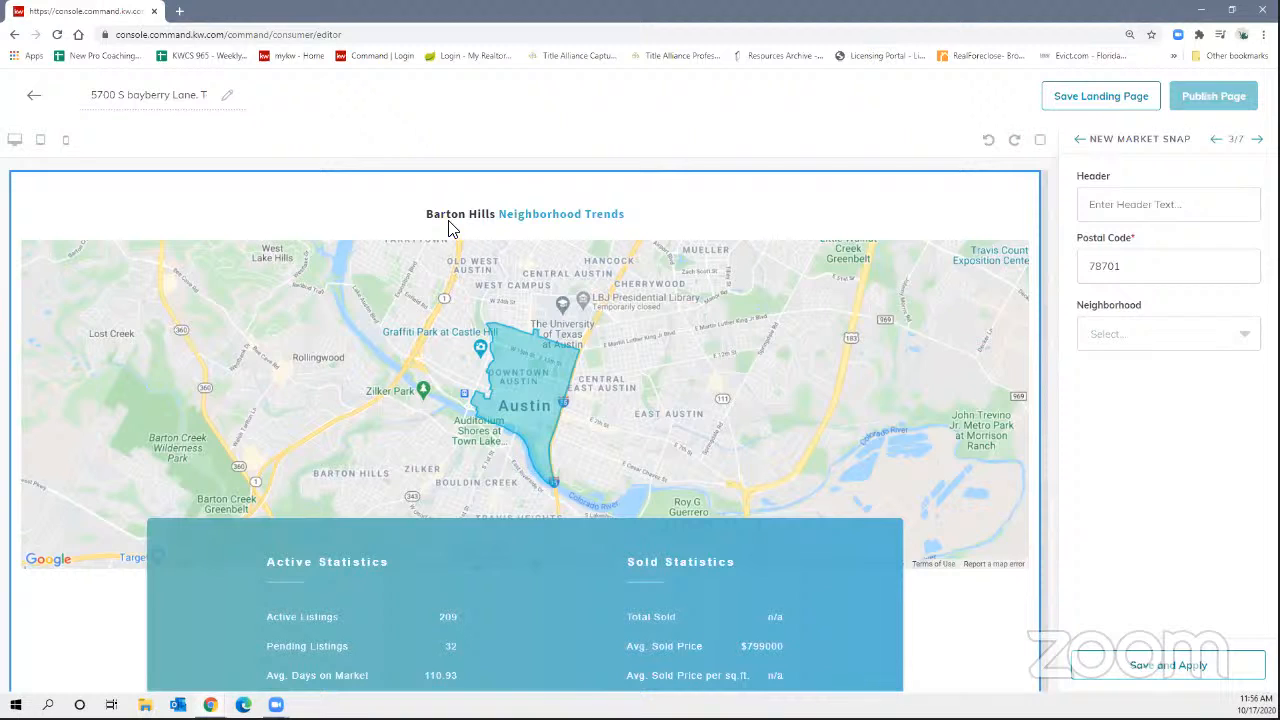
pyautogui.moveTo(1148, 268); pyautogui.dragTo(1106, 268)
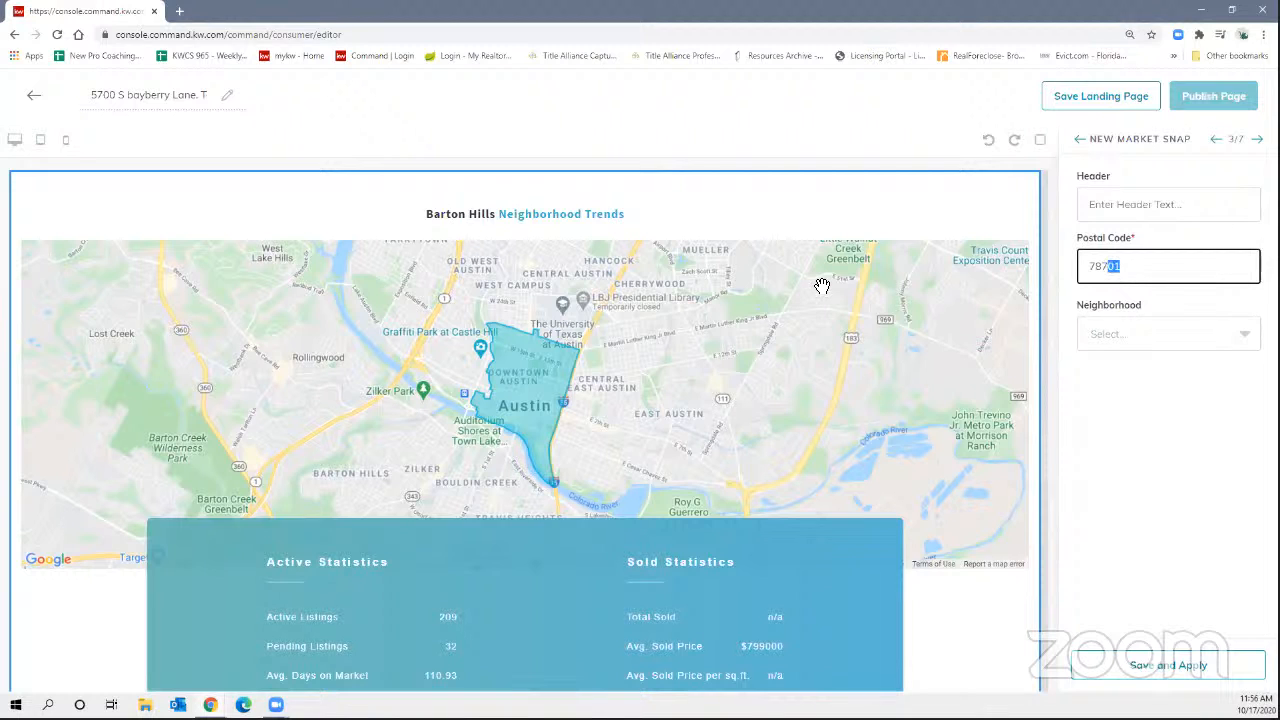
pyautogui.doubleClick(1162, 265)
pyautogui.write('33319')
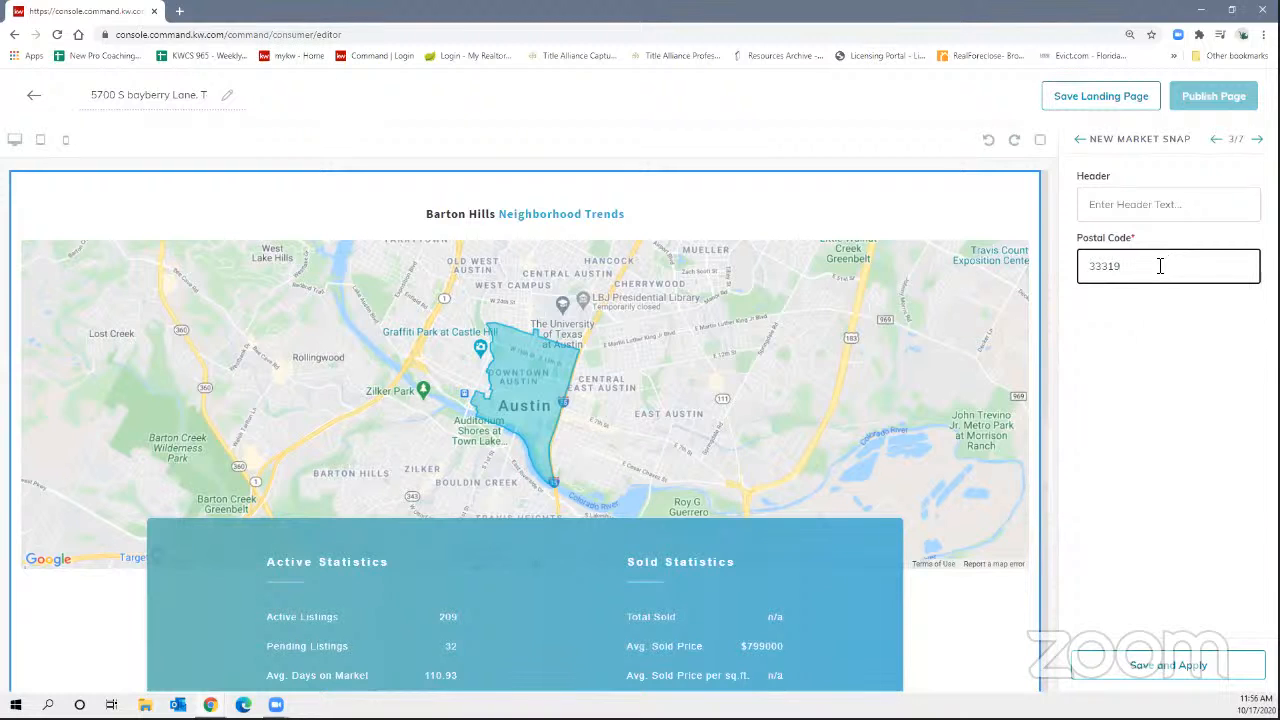
pyautogui.click(1155, 212)
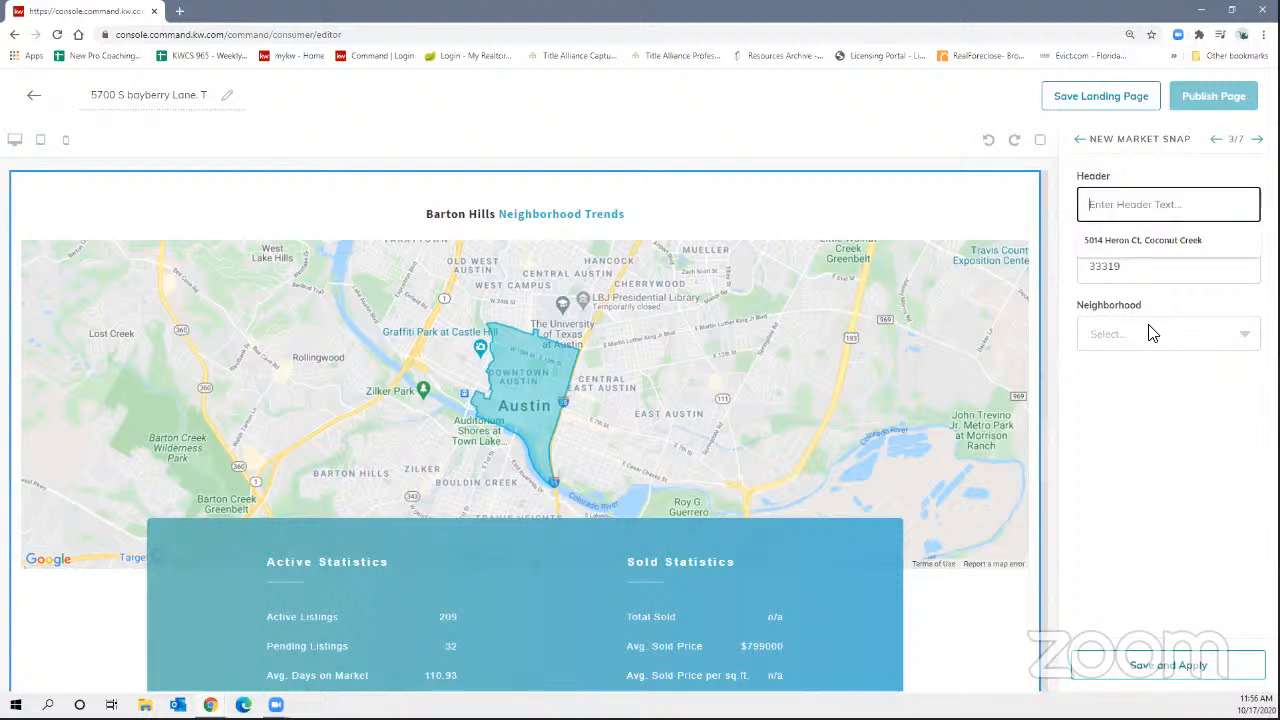
# Choose The Woodlands Tamarac as the neighborhood.
pyautogui.click(1150, 333)
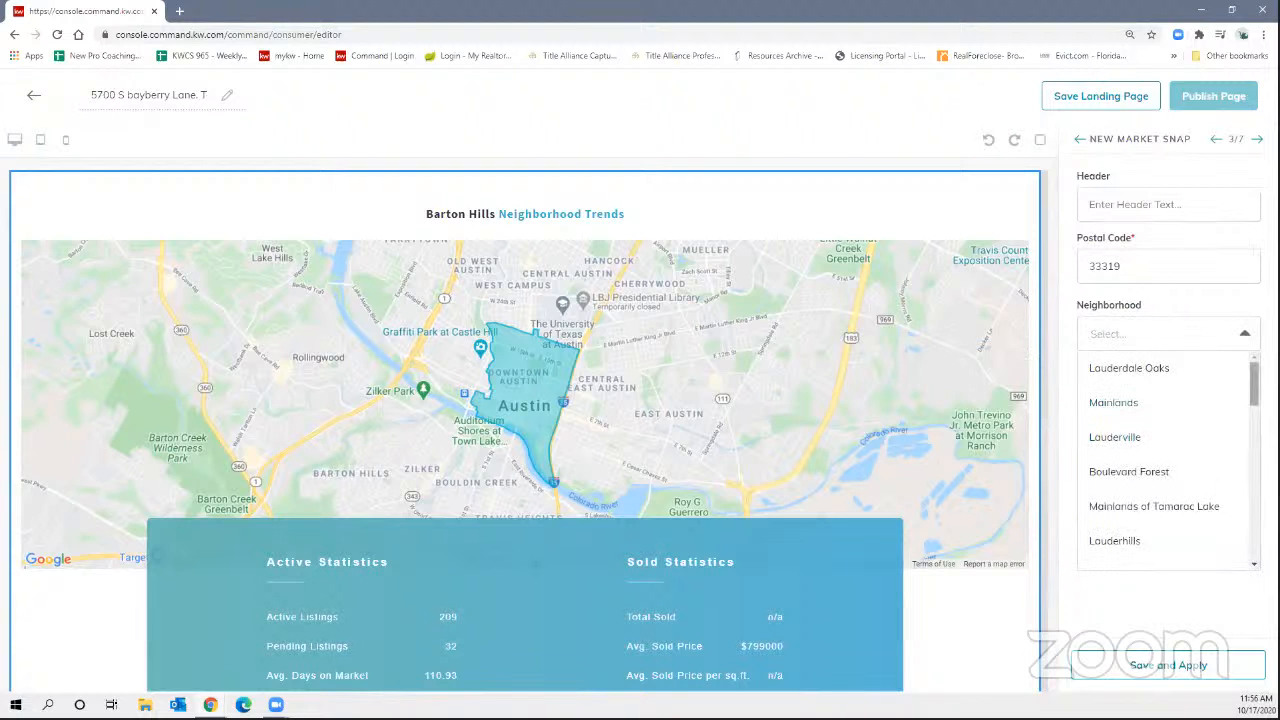
pyautogui.scroll(-3, 1170, 460)
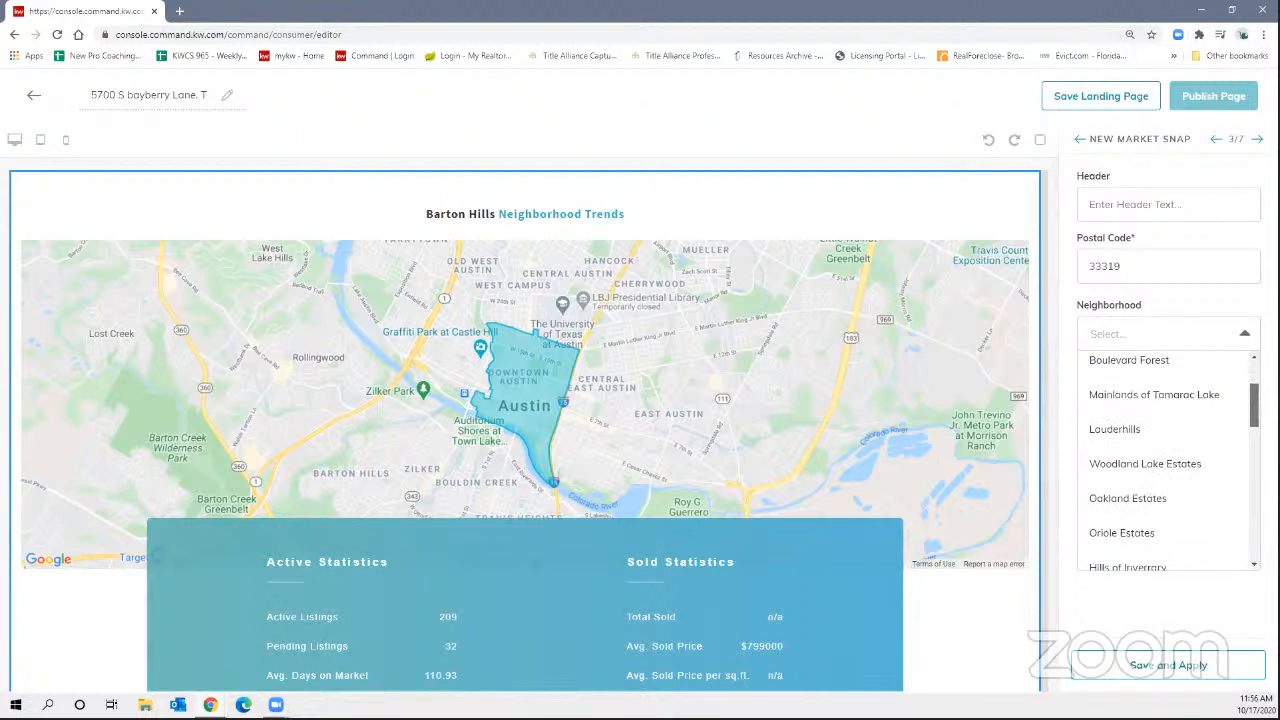
pyautogui.scroll(-2, 1170, 460)
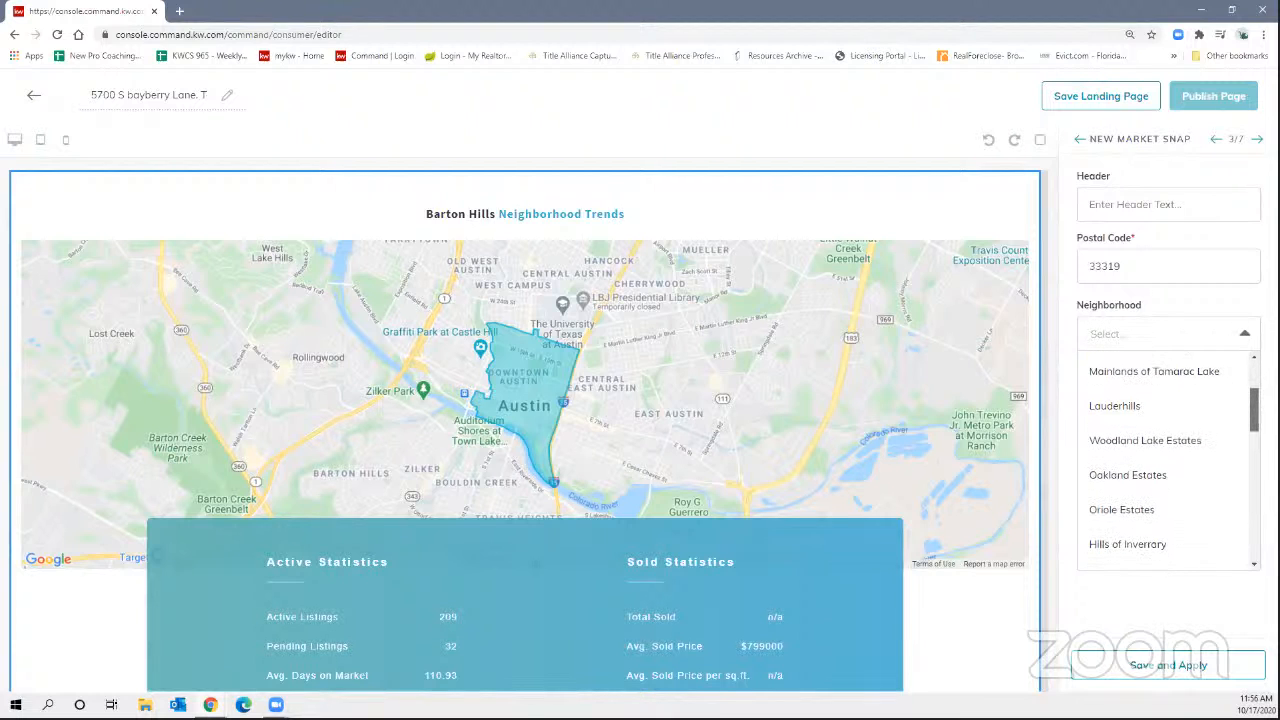
pyautogui.scroll(-3, 1170, 460)
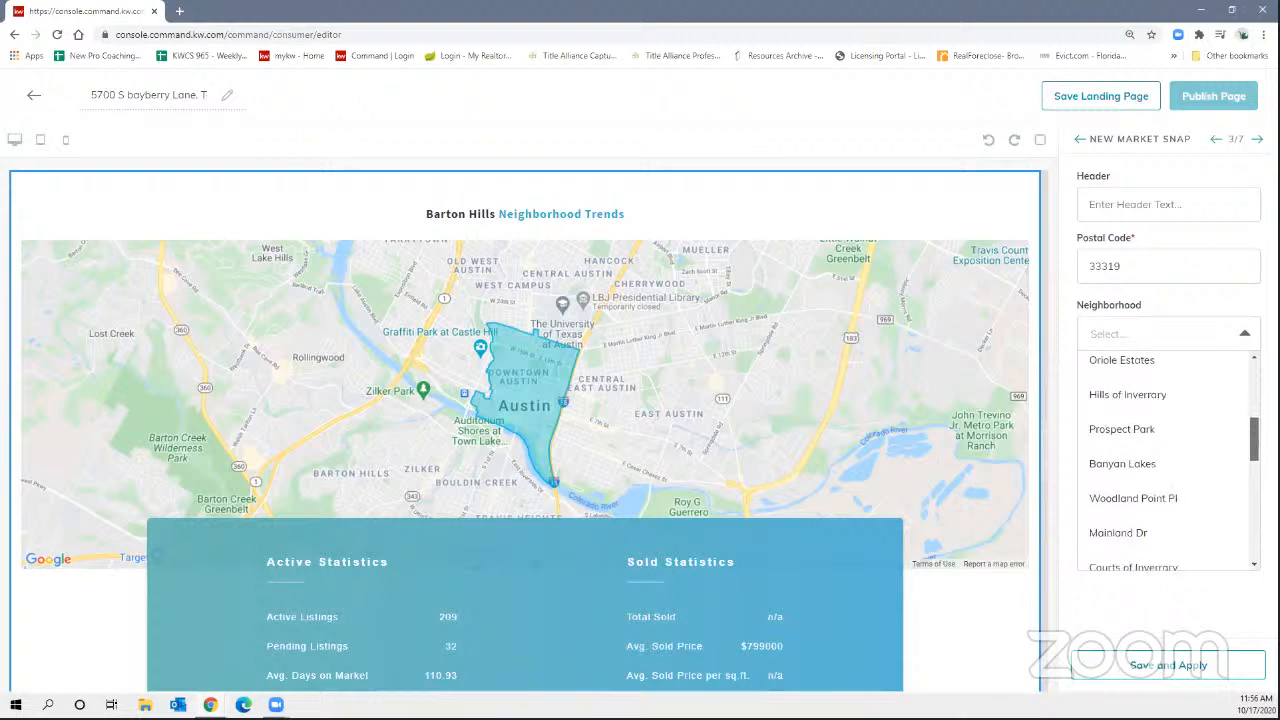
pyautogui.scroll(-6, 1243, 496)
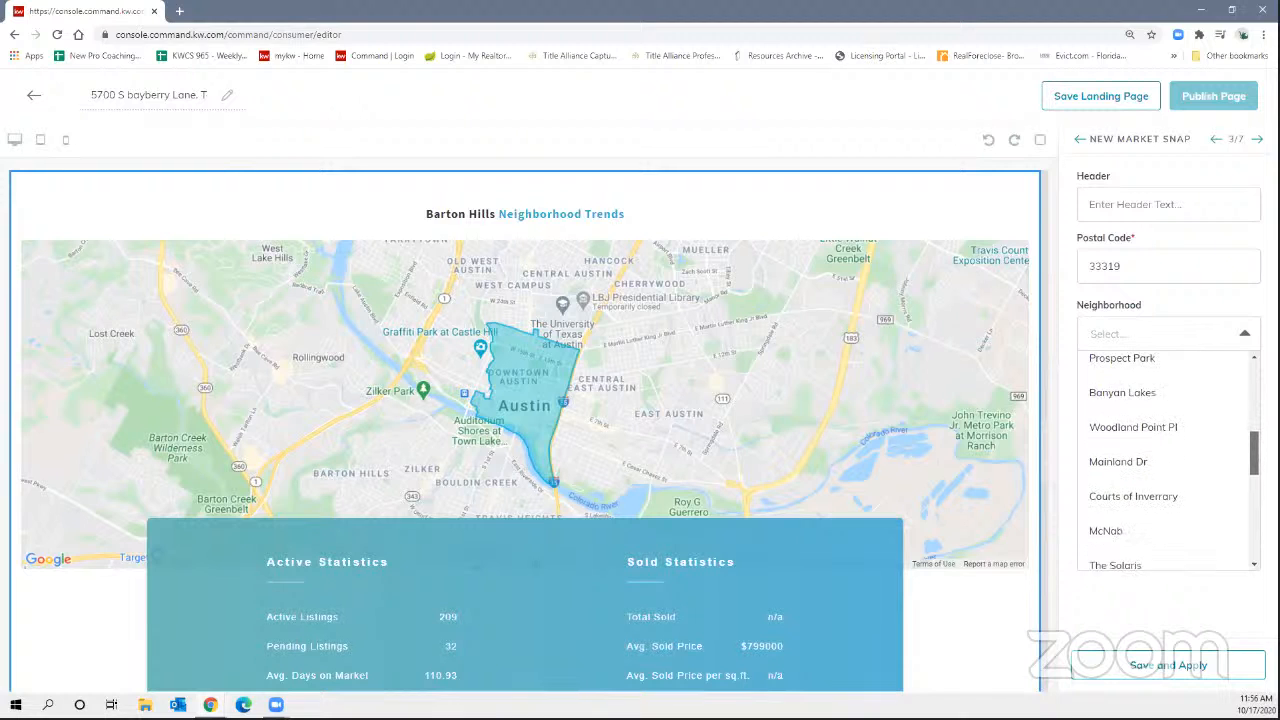
pyautogui.moveTo(1243, 496); pyautogui.dragTo(1237, 514)
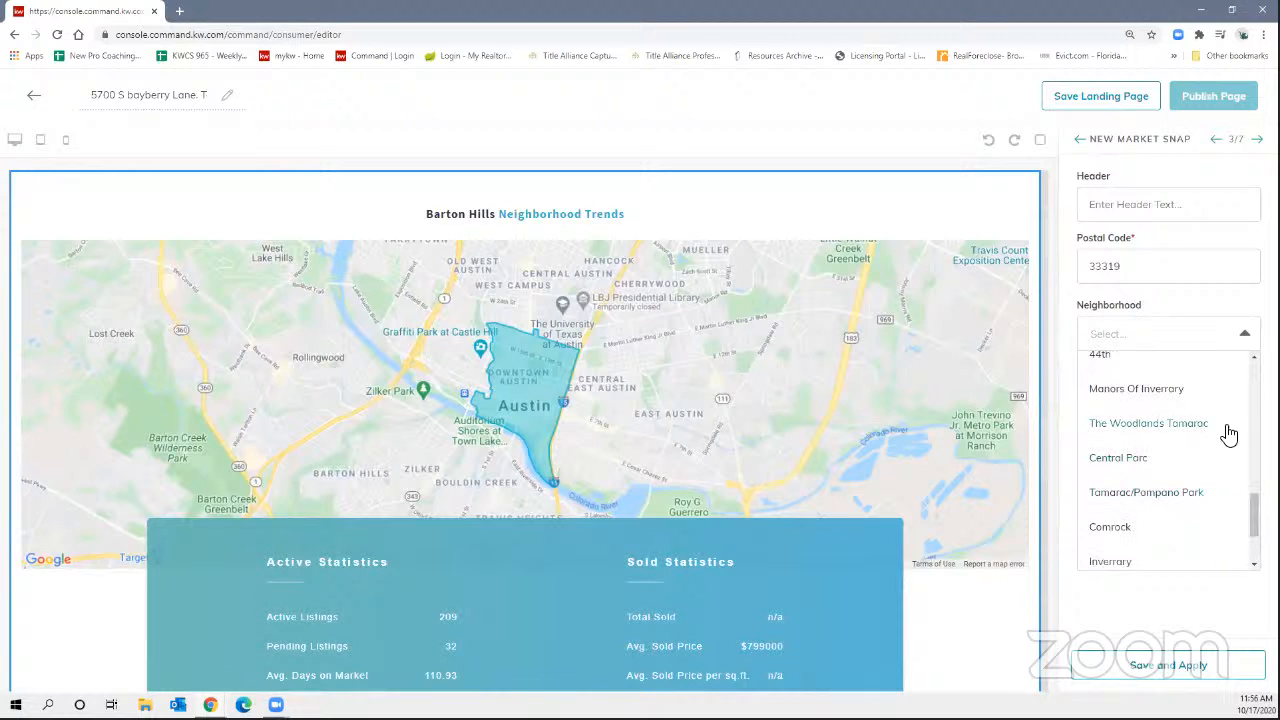
pyautogui.click(1185, 423)
# Set the header to 'The Woodlands Country Club of Tamarac' and apply.
pyautogui.click(1124, 214)
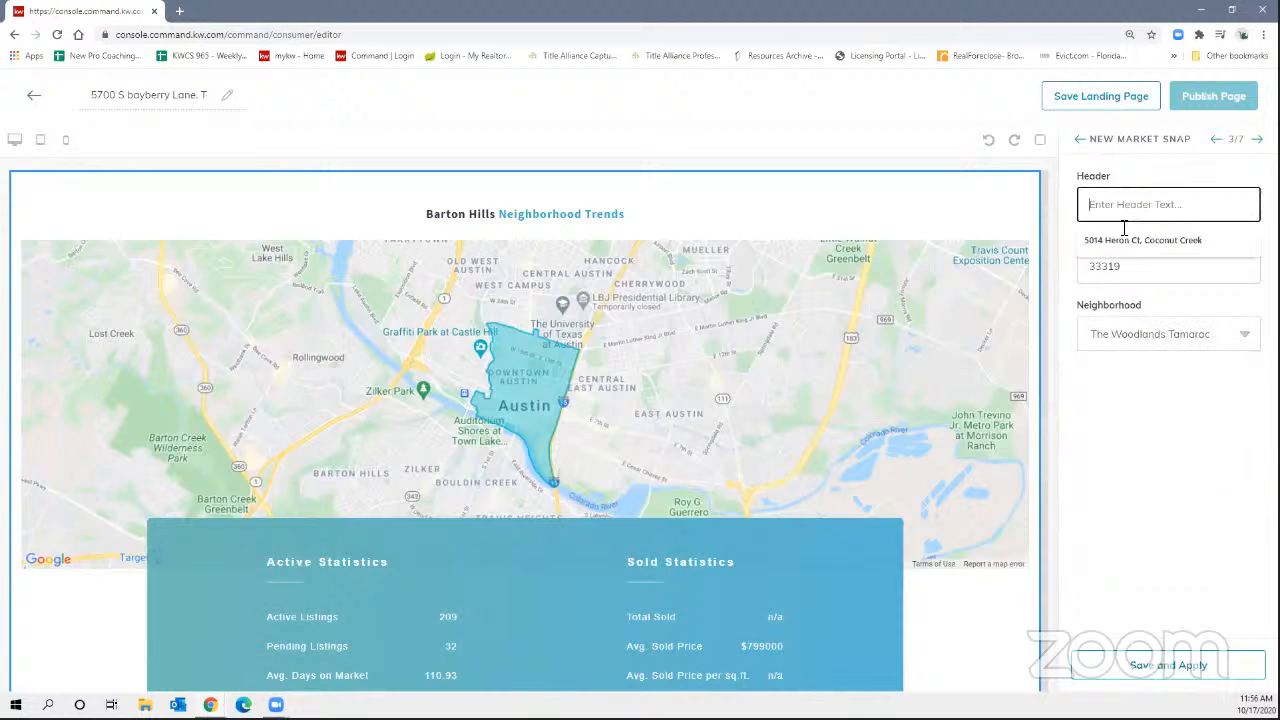
pyautogui.write('The ')
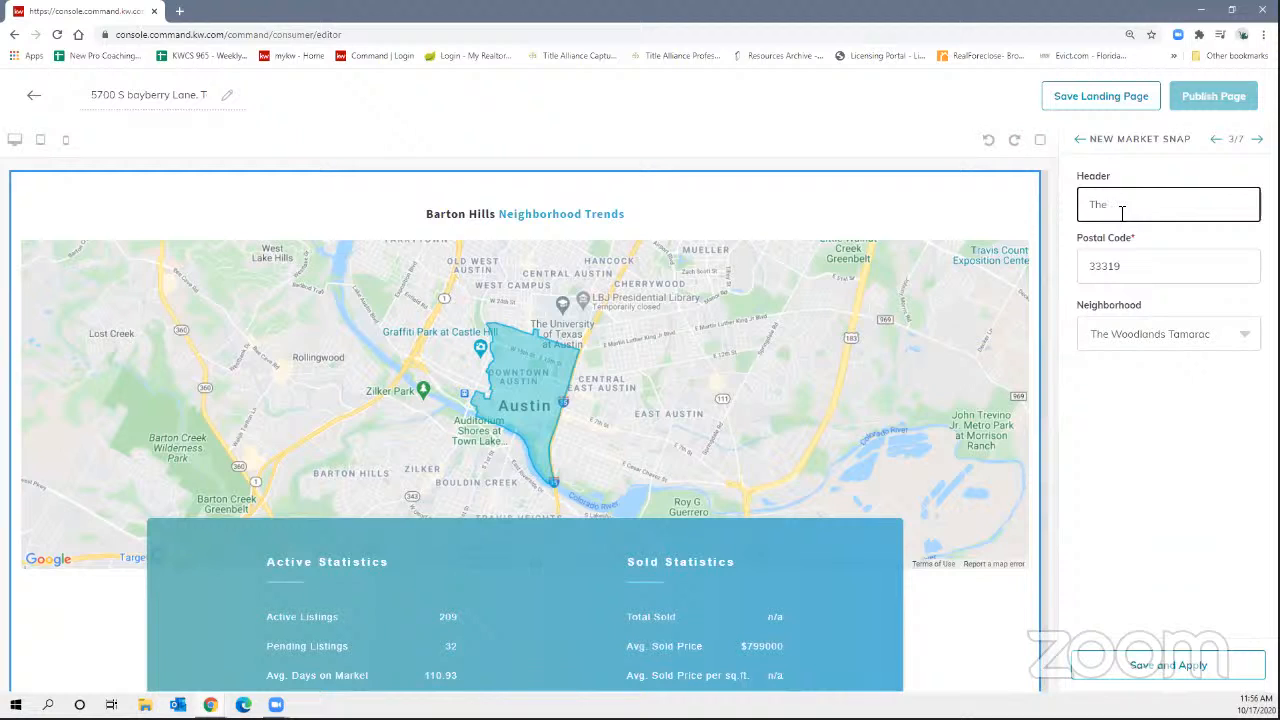
pyautogui.write('Woodlands Country Club')
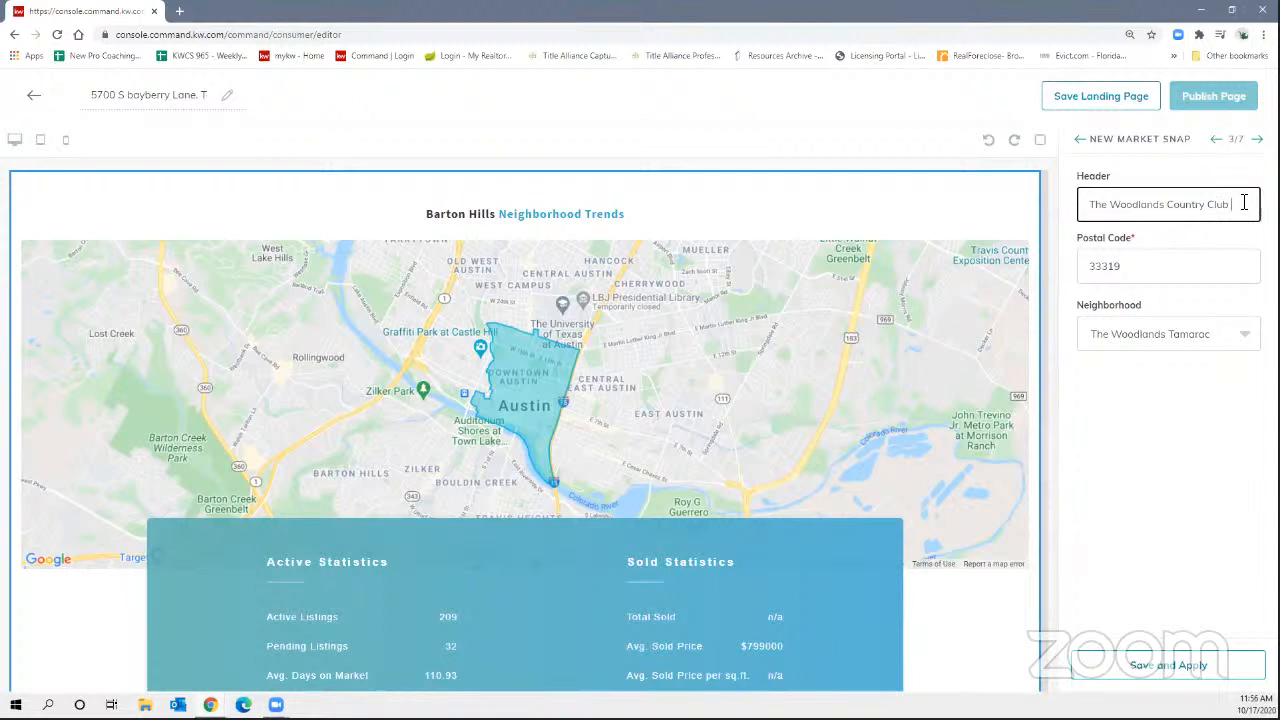
pyautogui.write(' of Tamarac')
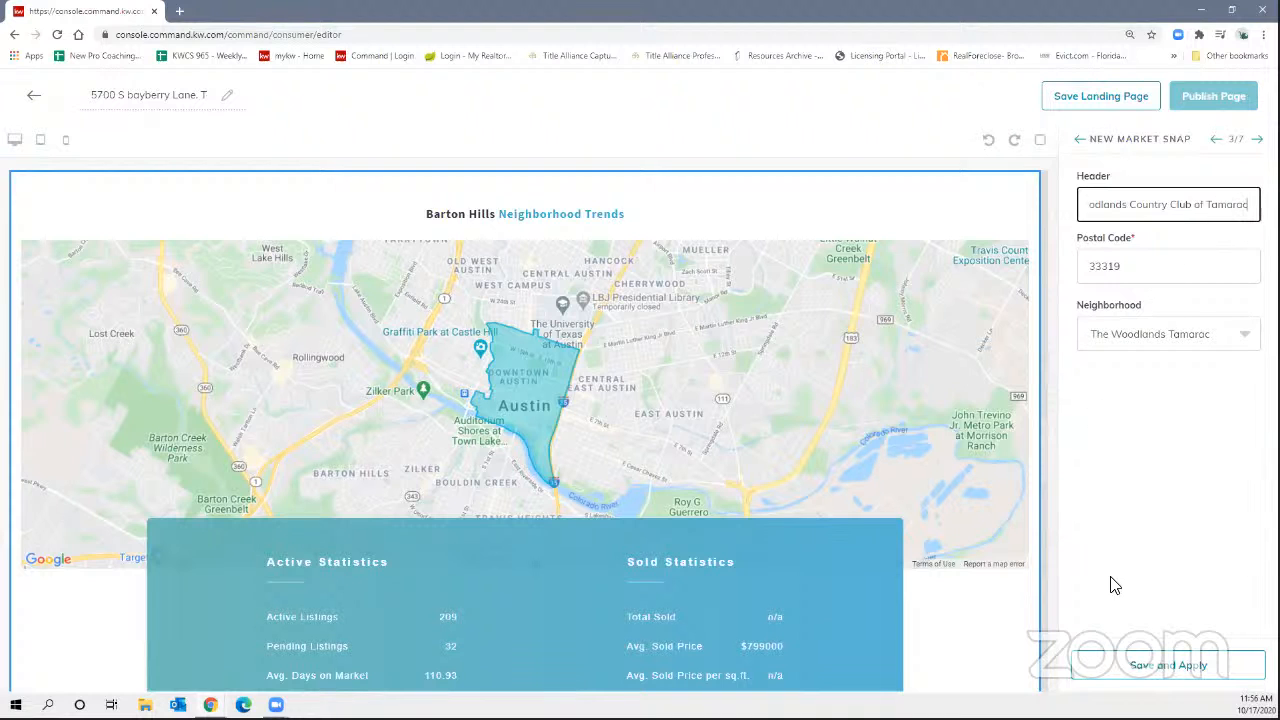
pyautogui.click(1112, 665)
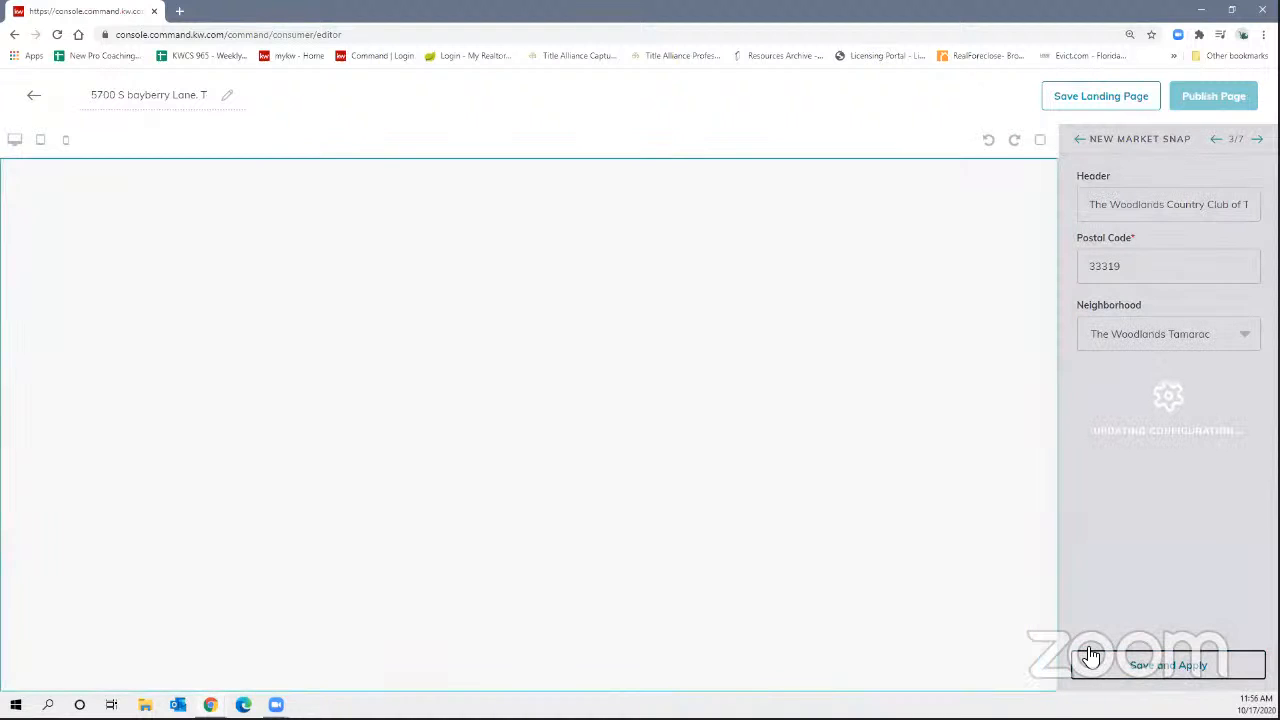
# Review the updated market snapshot preview, then advance to Download My App settings (4/7).
pyautogui.scroll(-15, 650, 471)
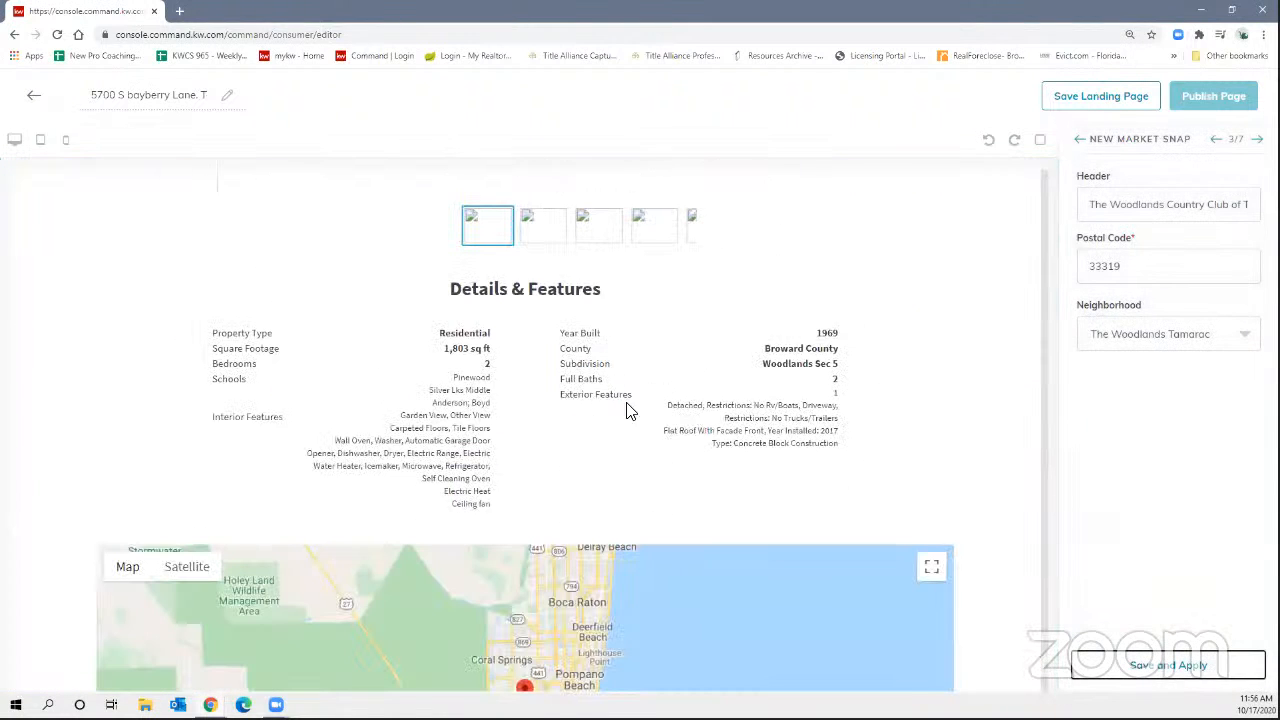
pyautogui.scroll(-2, 630, 410)
pyautogui.scroll(-7, 750, 428)
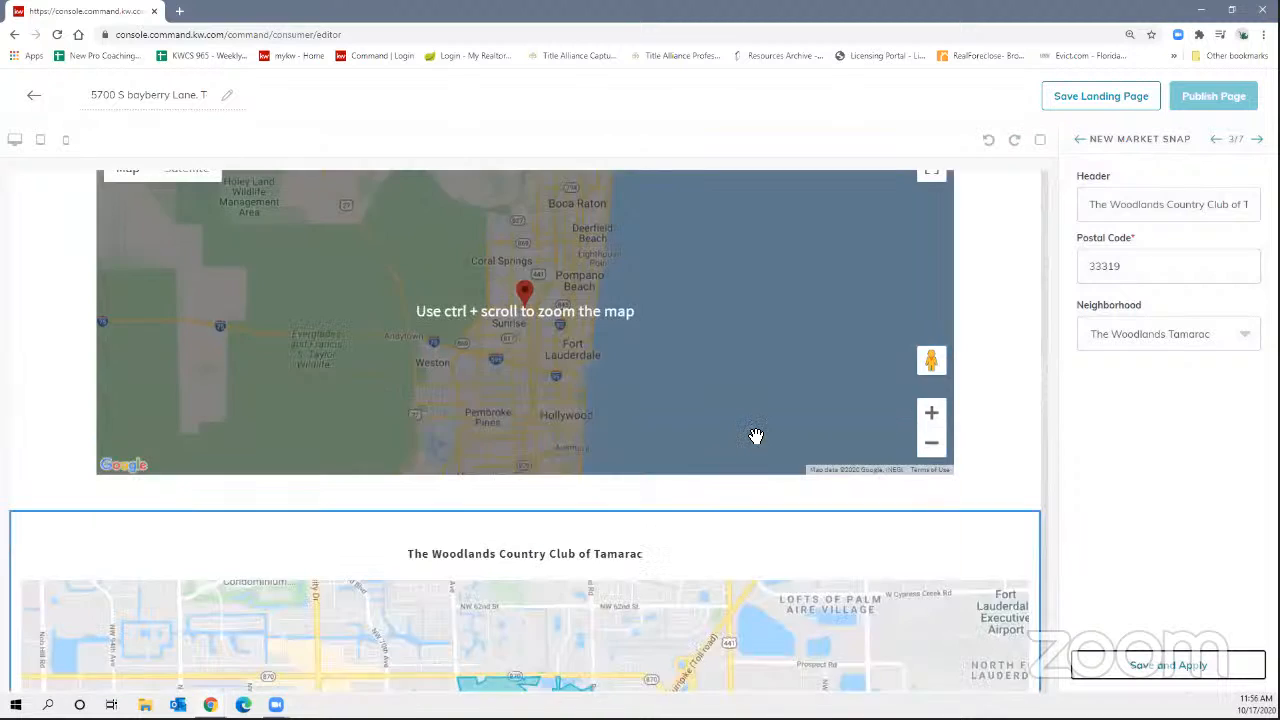
pyautogui.scroll(2, 756, 430)
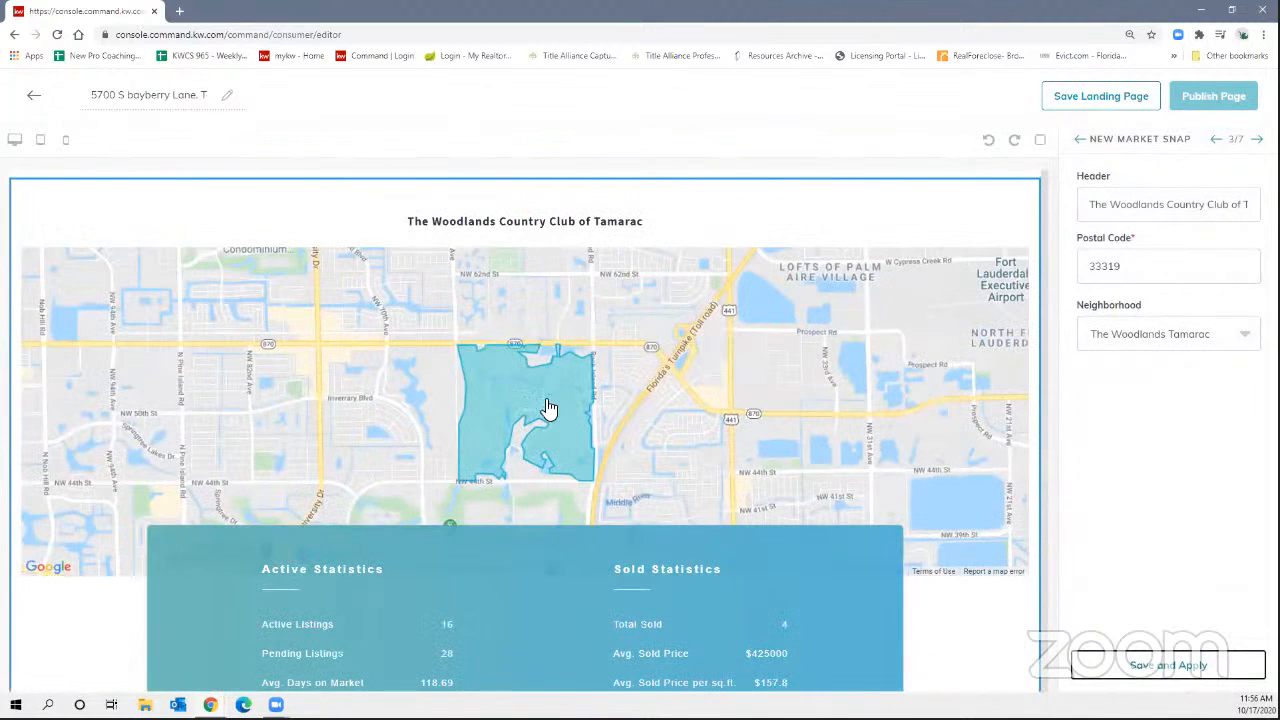
pyautogui.scroll(-2, 533, 428)
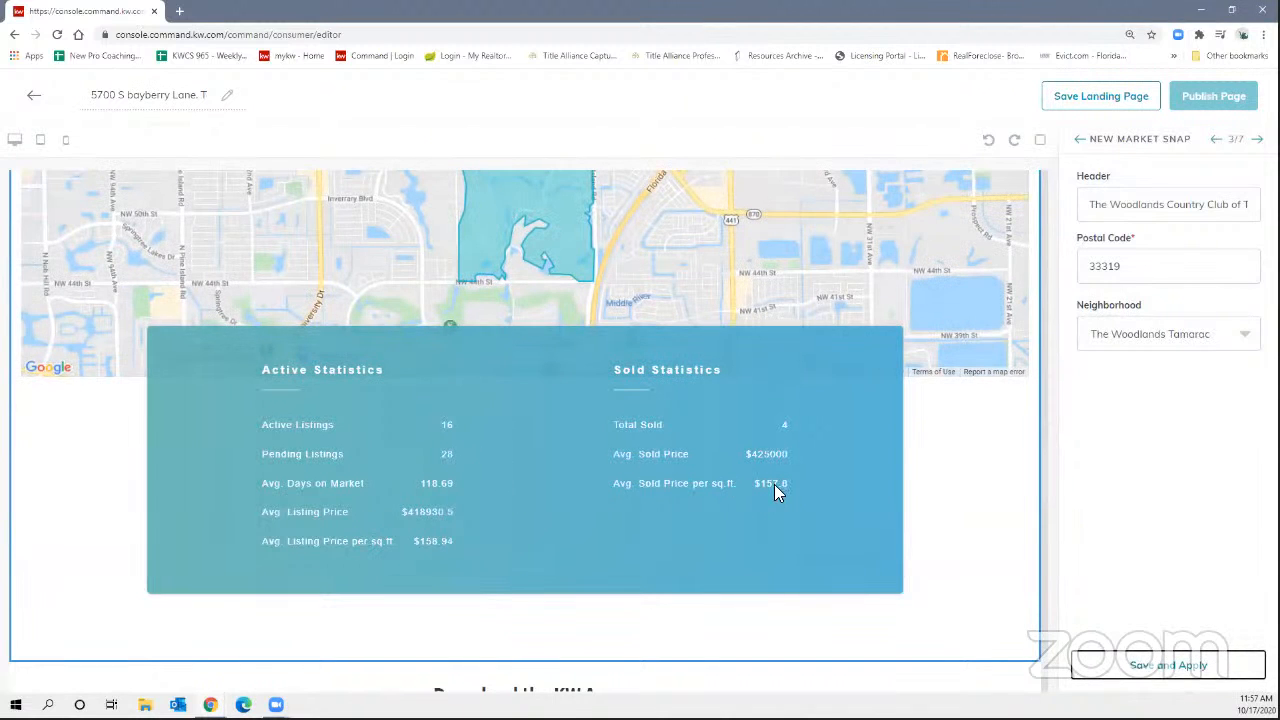
pyautogui.scroll(-4, 757, 486)
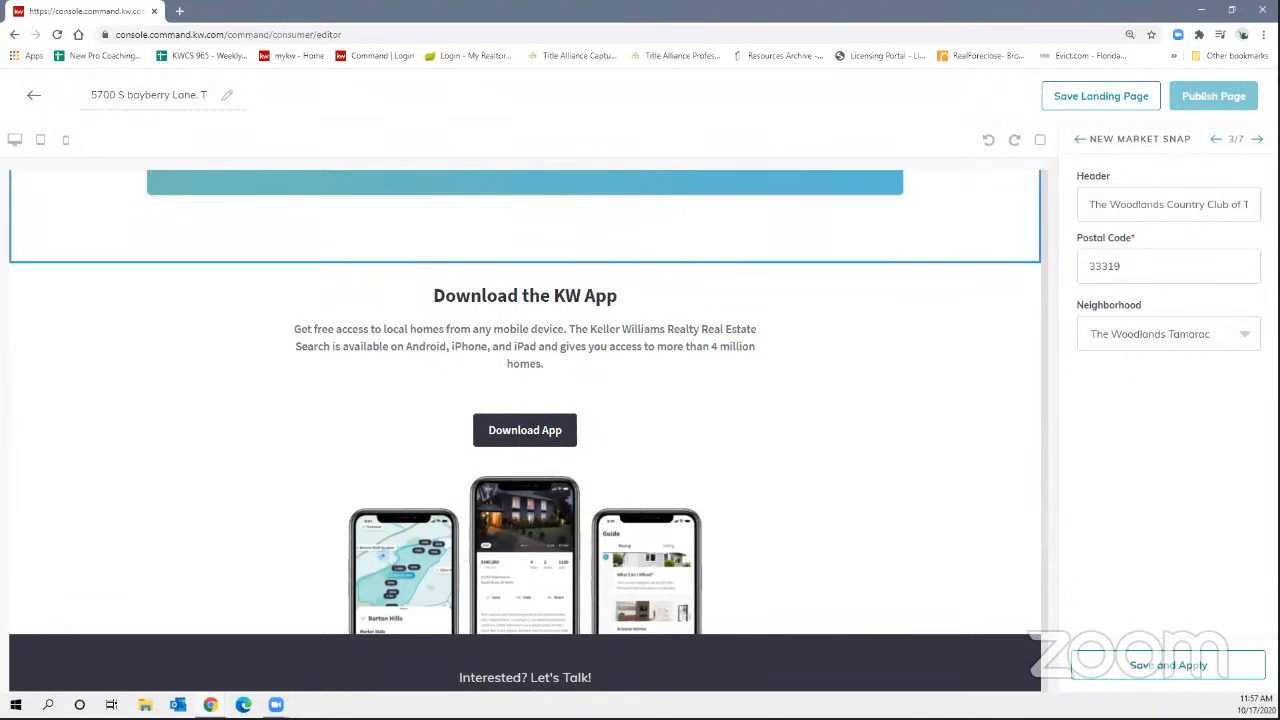
pyautogui.click(1257, 139)
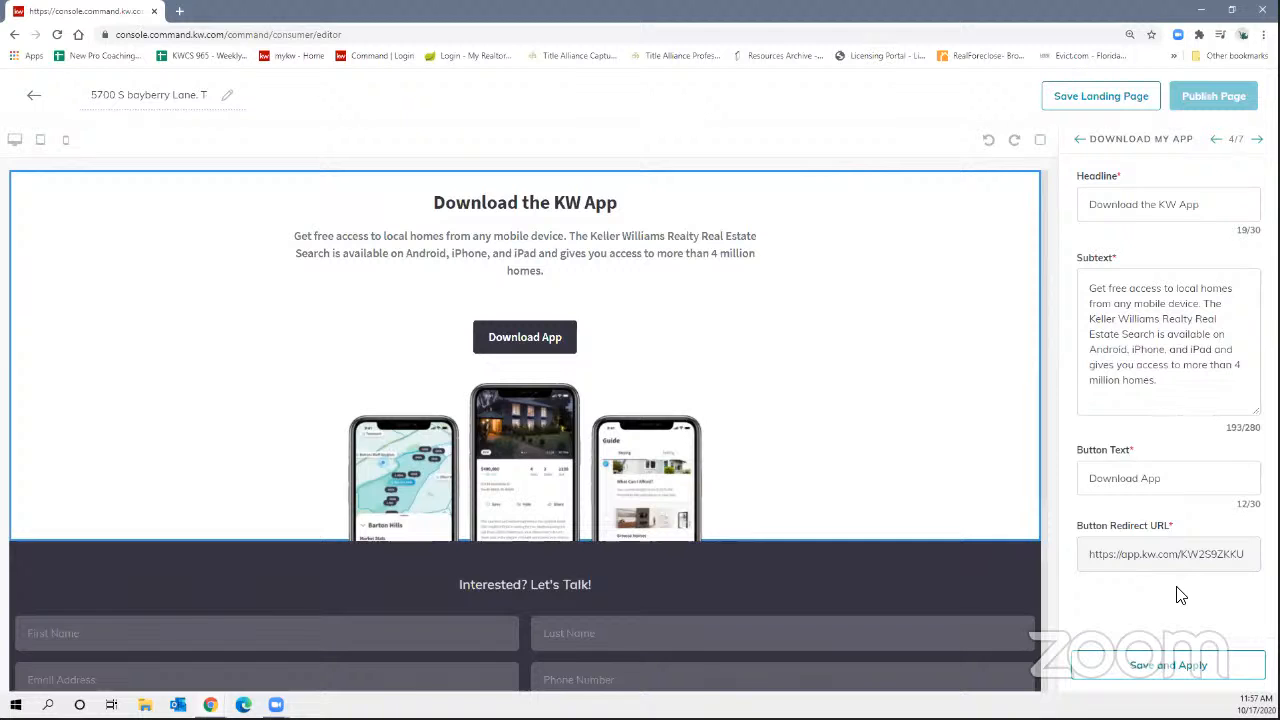
# Append 'For more information or to schedule a private showing. click below' to the lead form header and apply.
pyautogui.click(1162, 662)
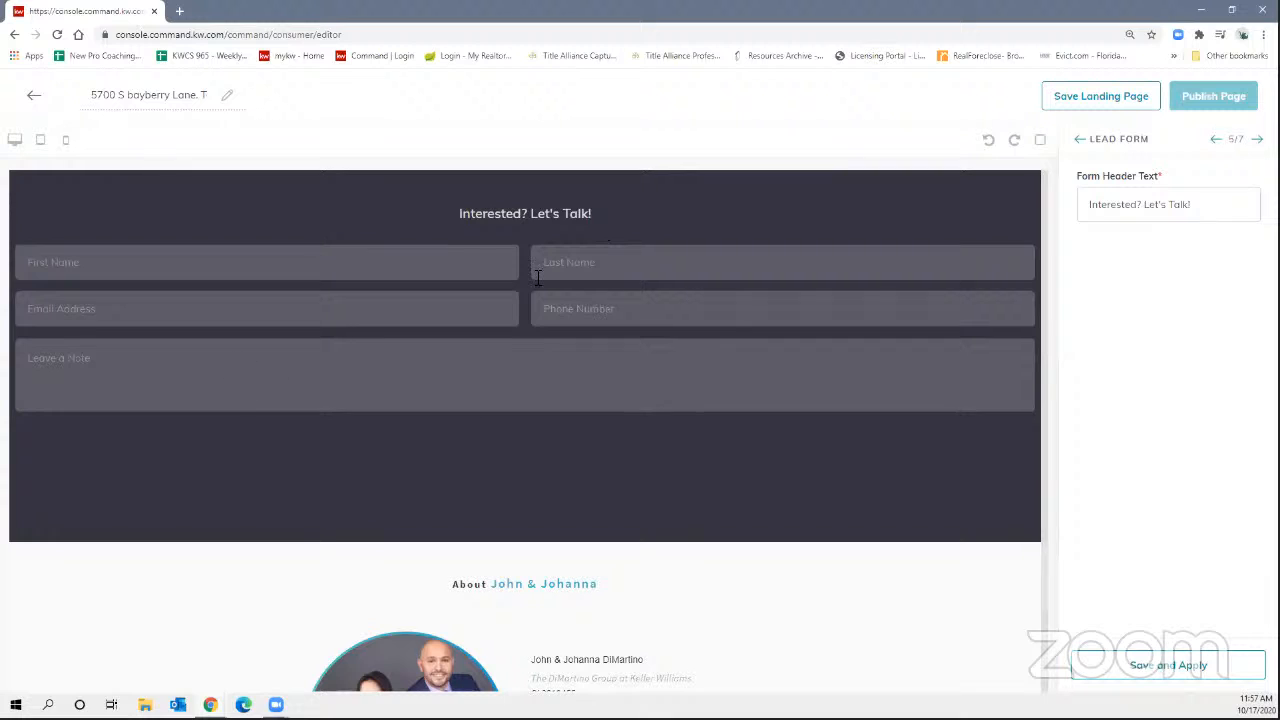
pyautogui.click(1204, 209)
pyautogui.moveTo(1204, 209)
pyautogui.mouseDown()
pyautogui.moveTo(1154, 210)
pyautogui.moveTo(1204, 206)
pyautogui.mouseUp()
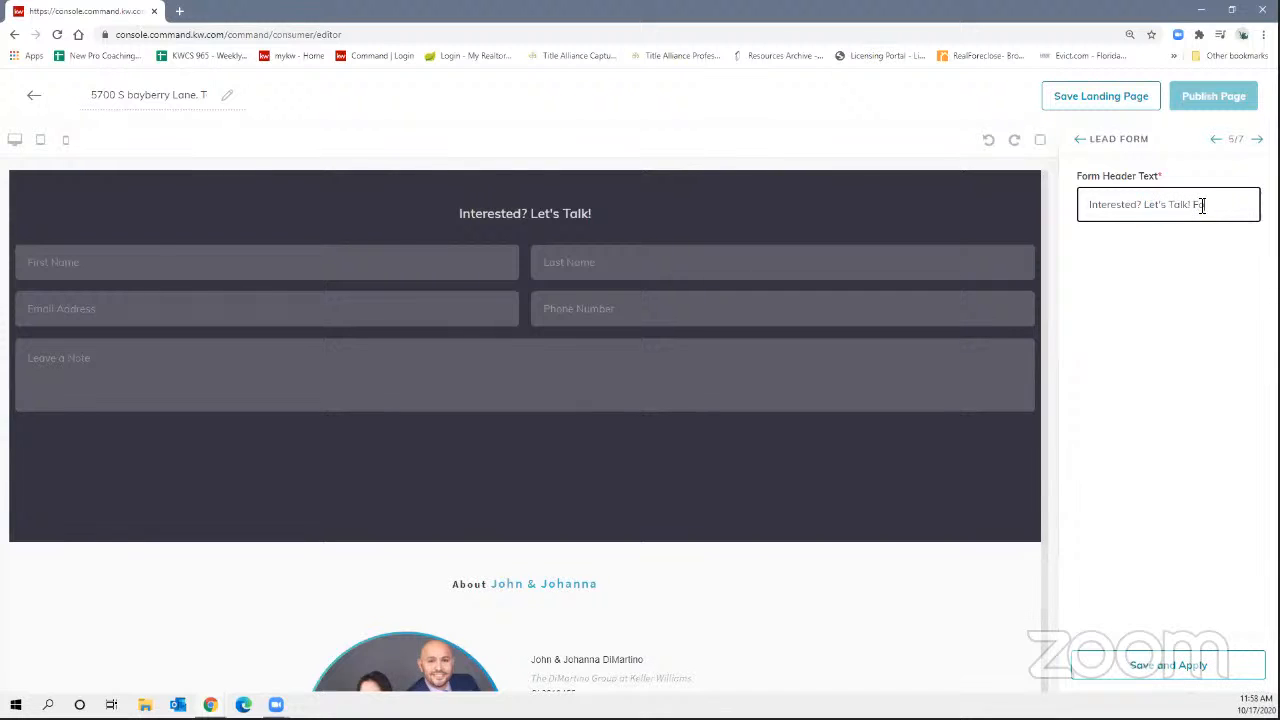
pyautogui.write('For more informat')
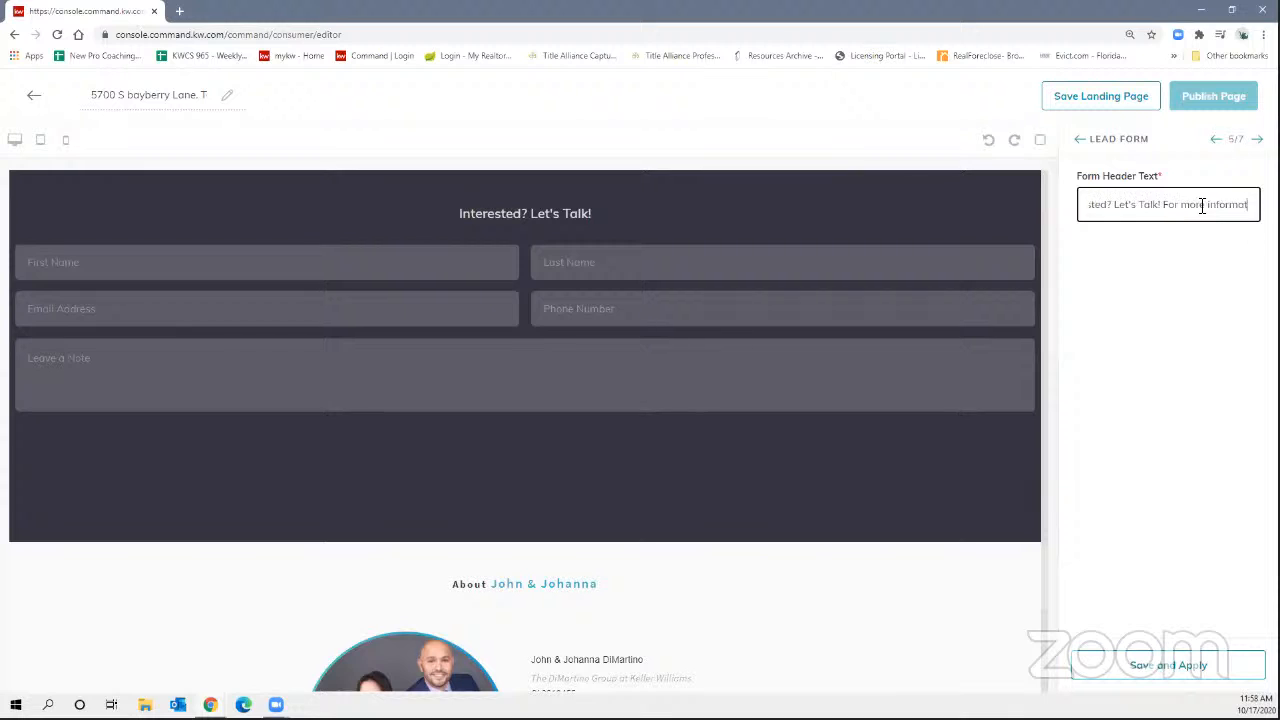
pyautogui.write('ion or to schedule')
pyautogui.write(' a private sho')
pyautogui.write('wing')
pyautogui.write('.')
pyautogui.write(' click belo')
pyautogui.write('w')
pyautogui.click(1143, 667)
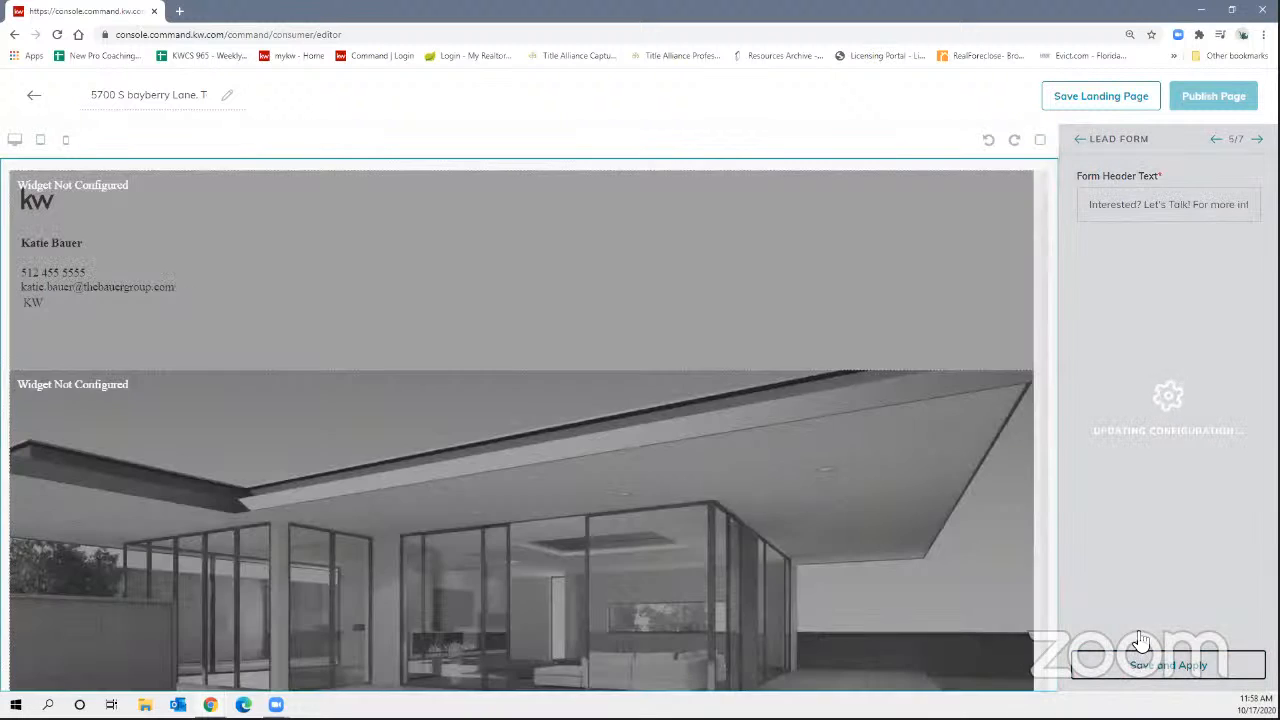
pyautogui.scroll(-15, 774, 395)
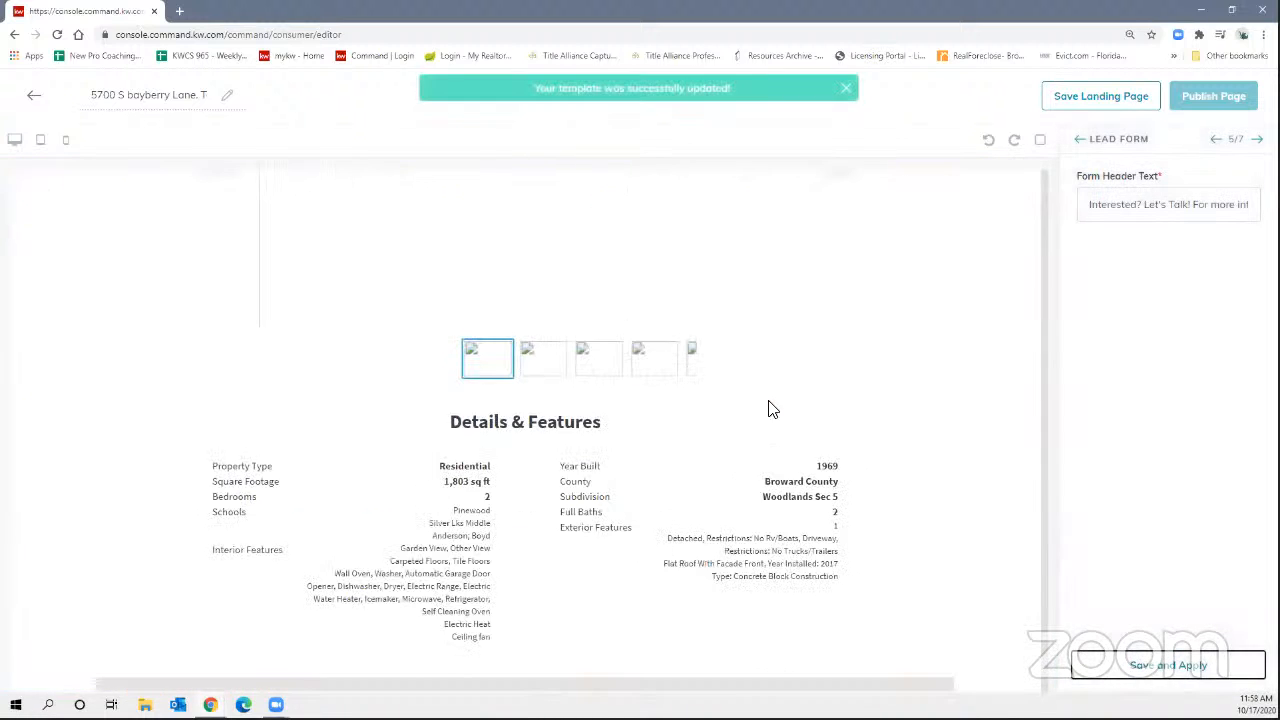
pyautogui.scroll(5, 779, 403)
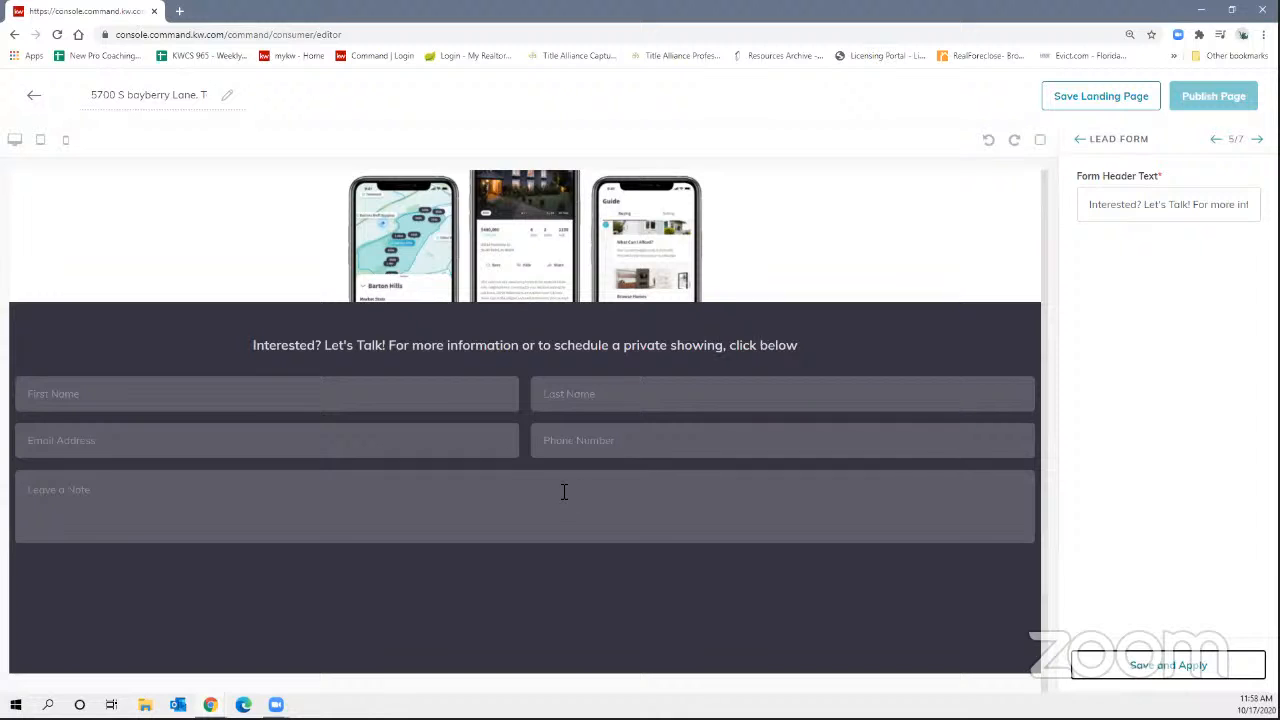
pyautogui.scroll(-3, 592, 460)
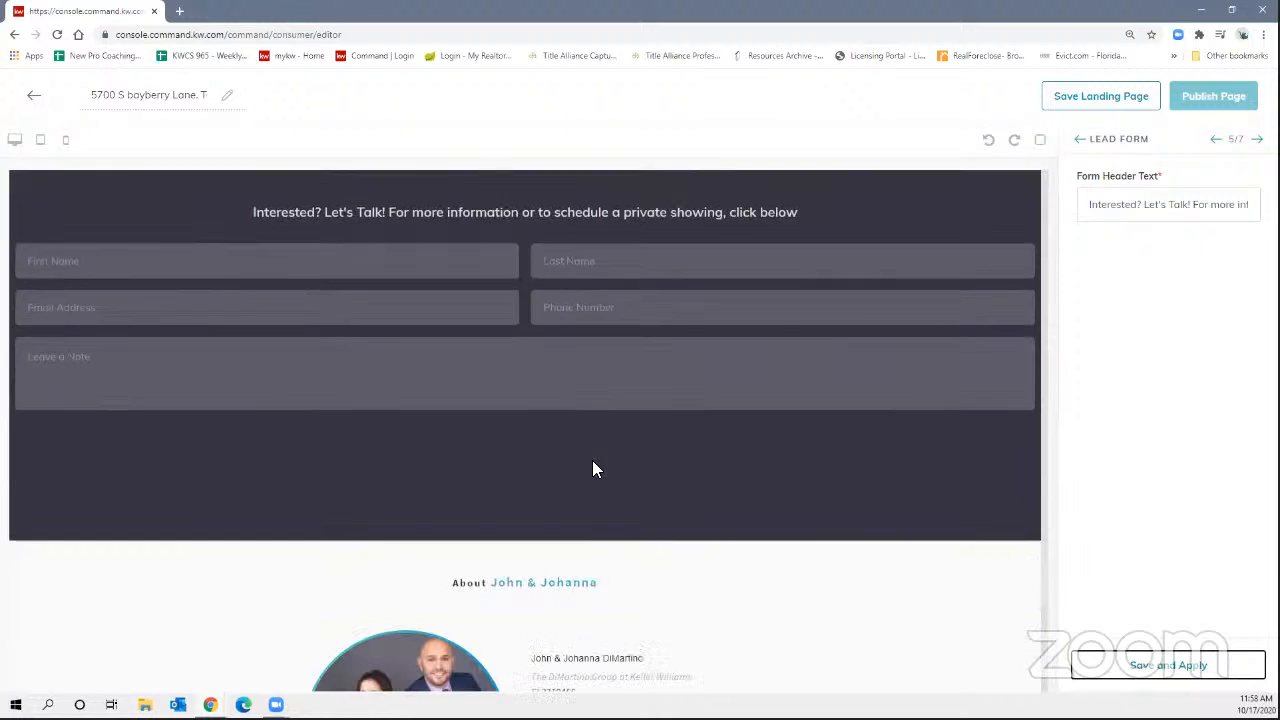
pyautogui.scroll(2, 597, 466)
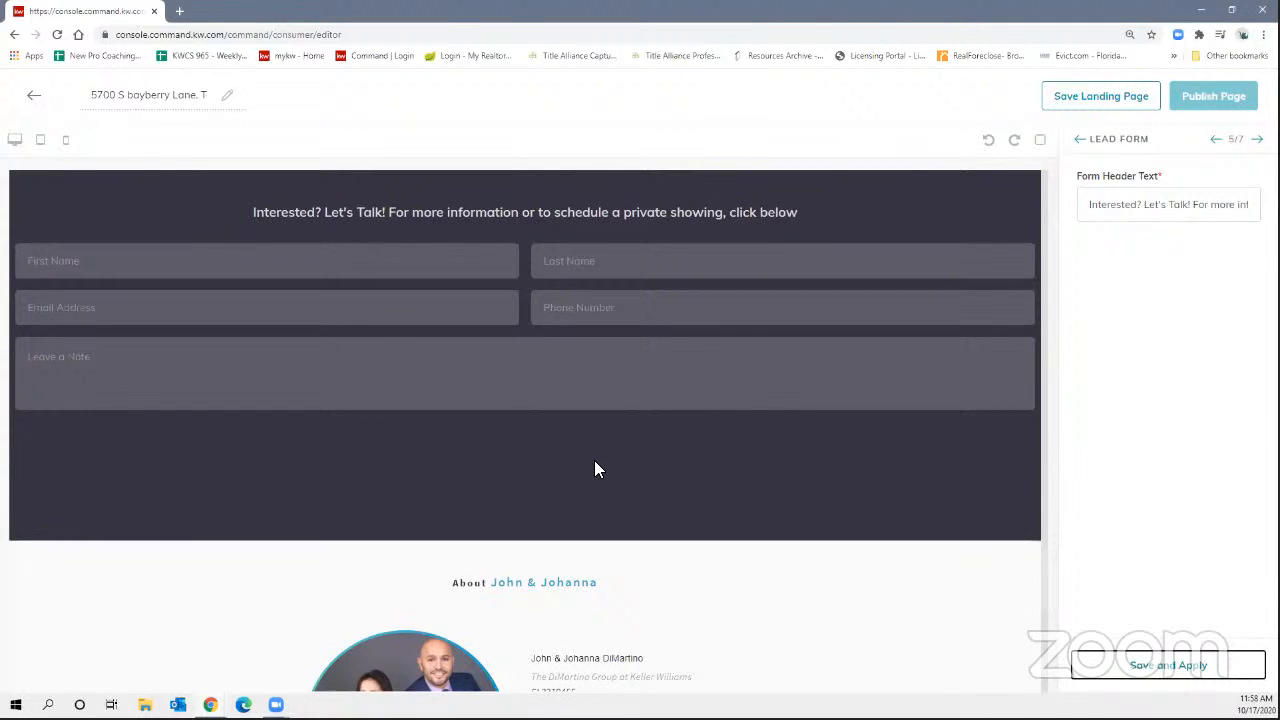
pyautogui.scroll(-3, 594, 460)
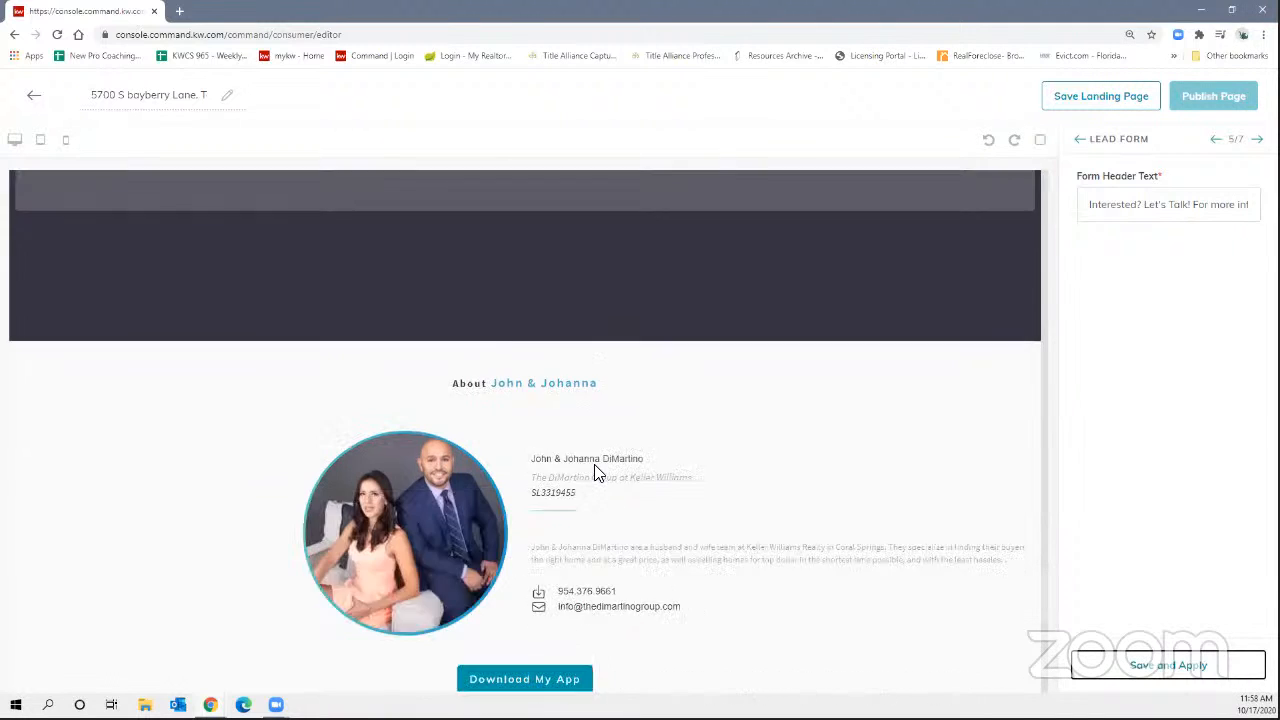
# Apply the lead form and set the agent role to 'Your Real Estate Professionals for Life!'.
pyautogui.click(1155, 666)
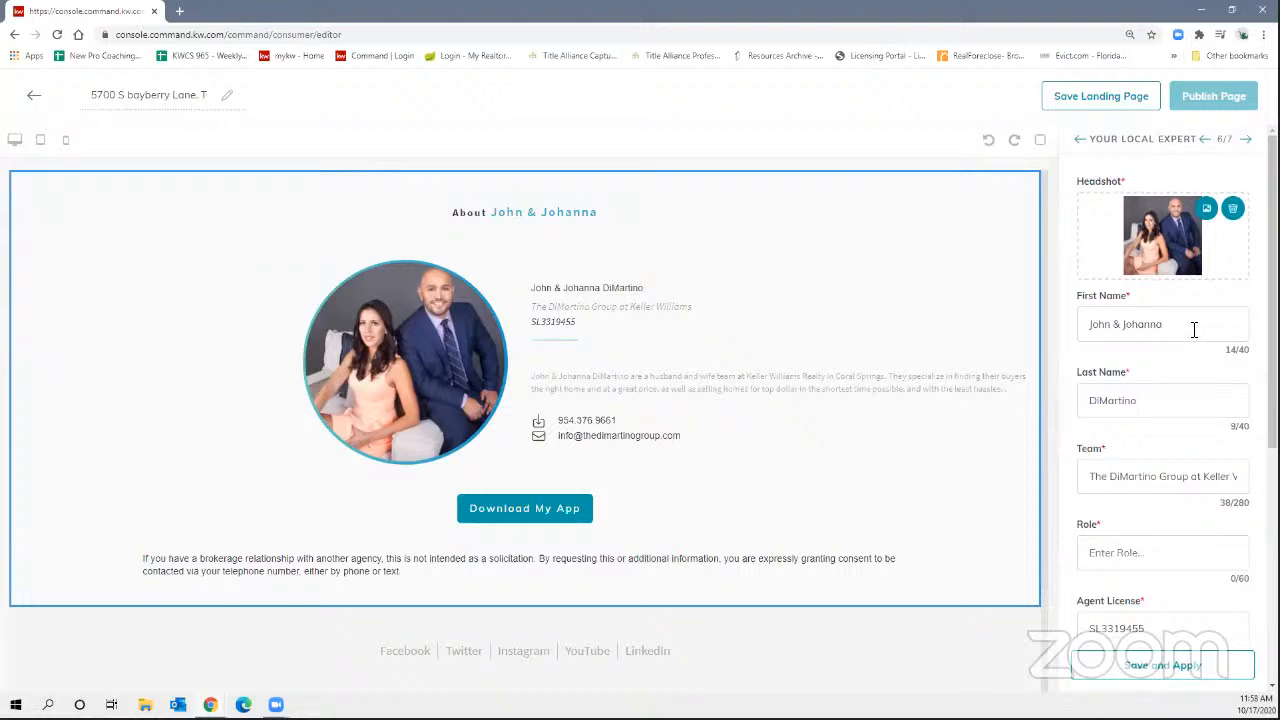
pyautogui.scroll(-2, 1190, 360)
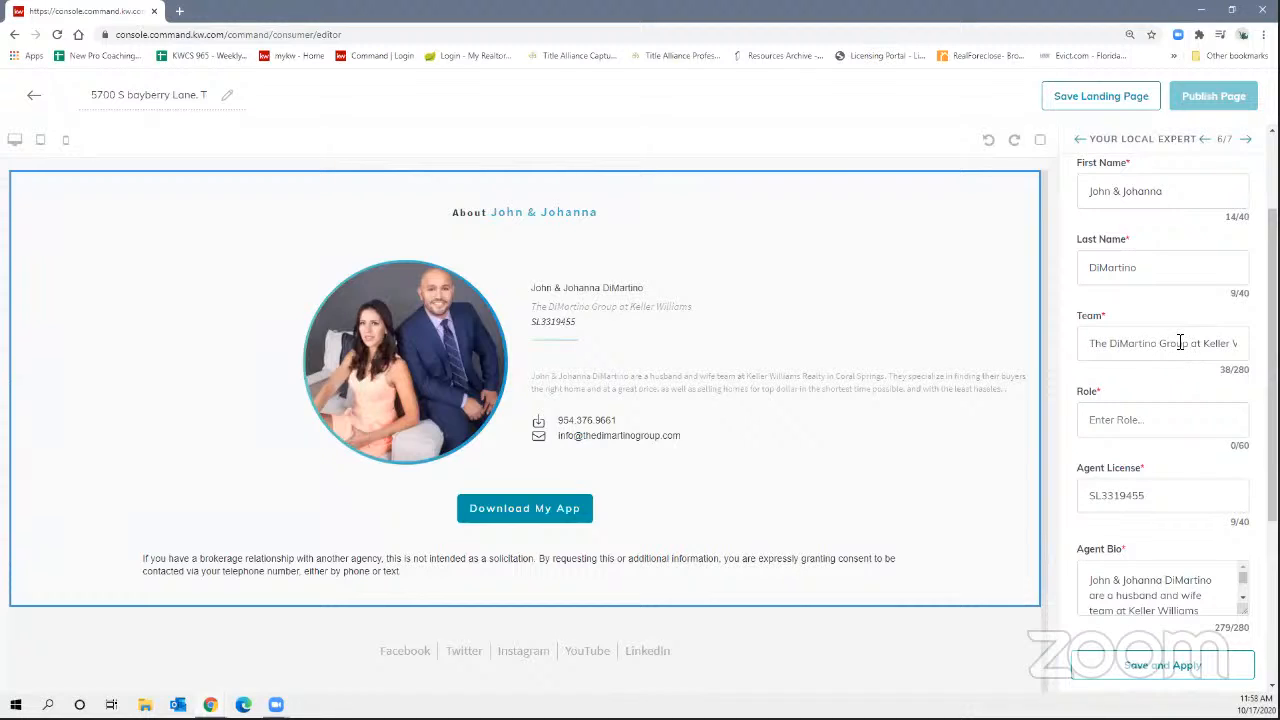
pyautogui.click(1160, 420)
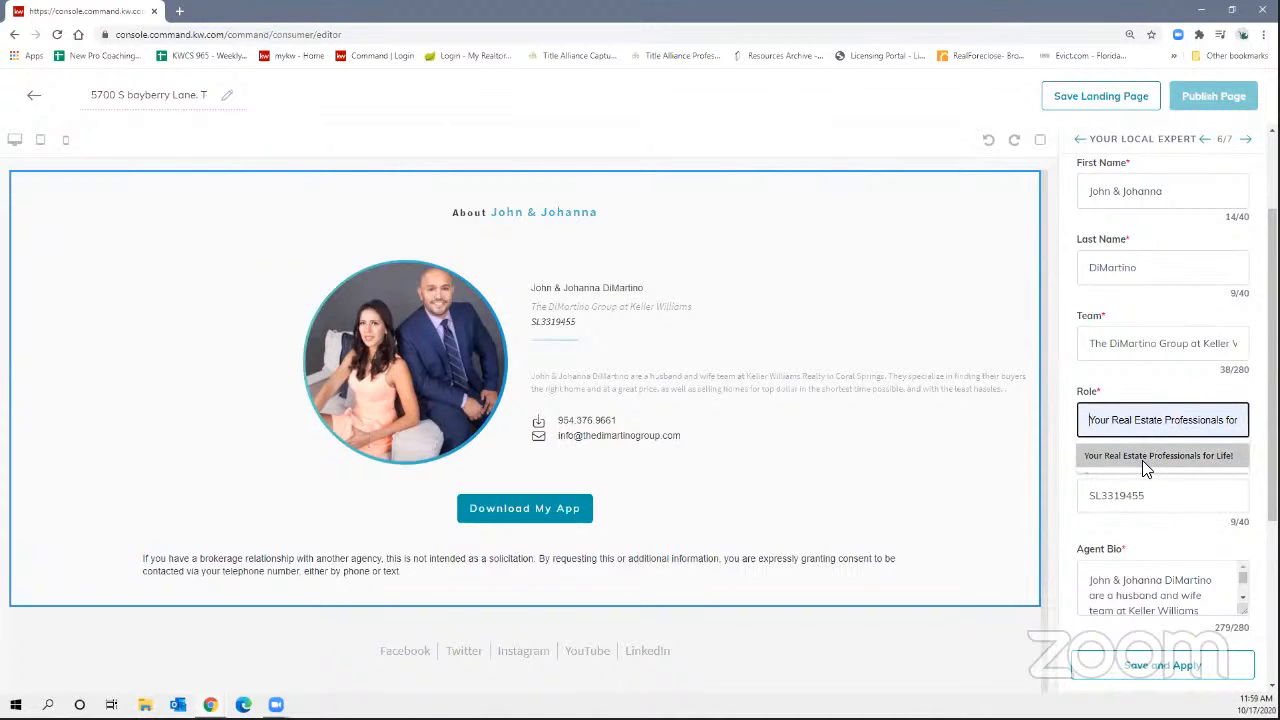
pyautogui.click(1142, 460)
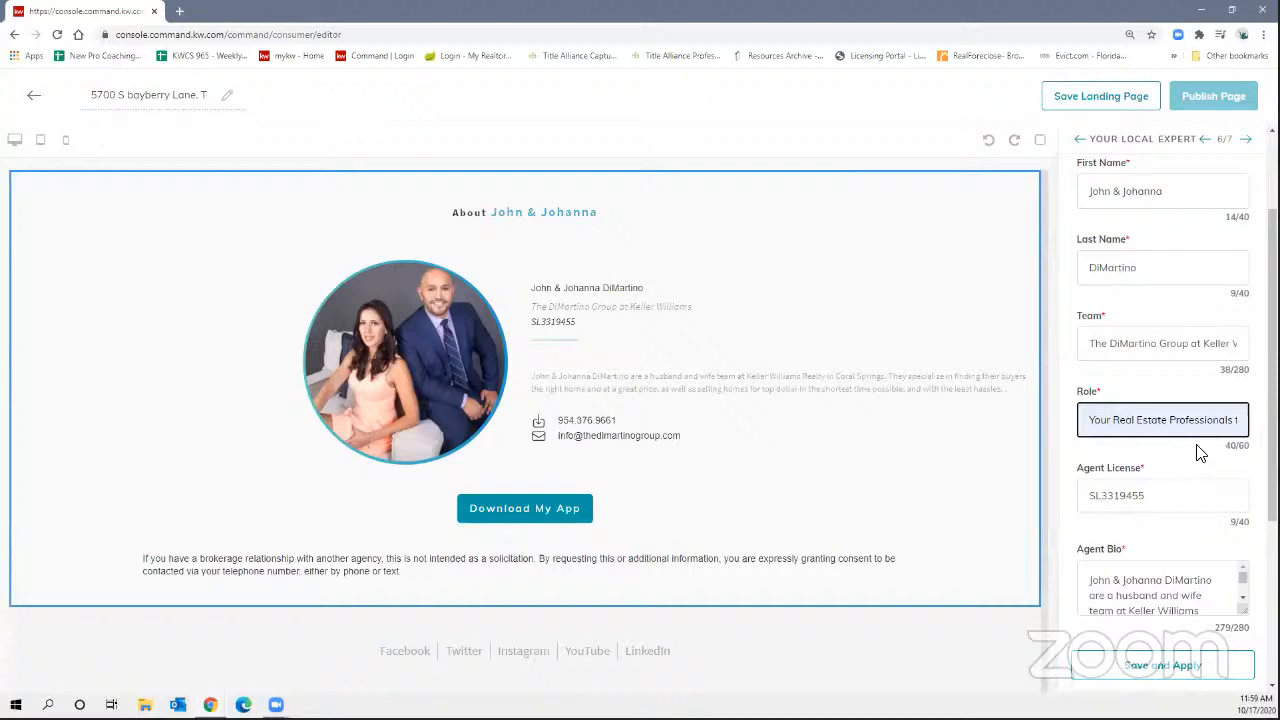
# Check the agent's mobile phone field, then step back through the sections.
pyautogui.scroll(-2, 1230, 437)
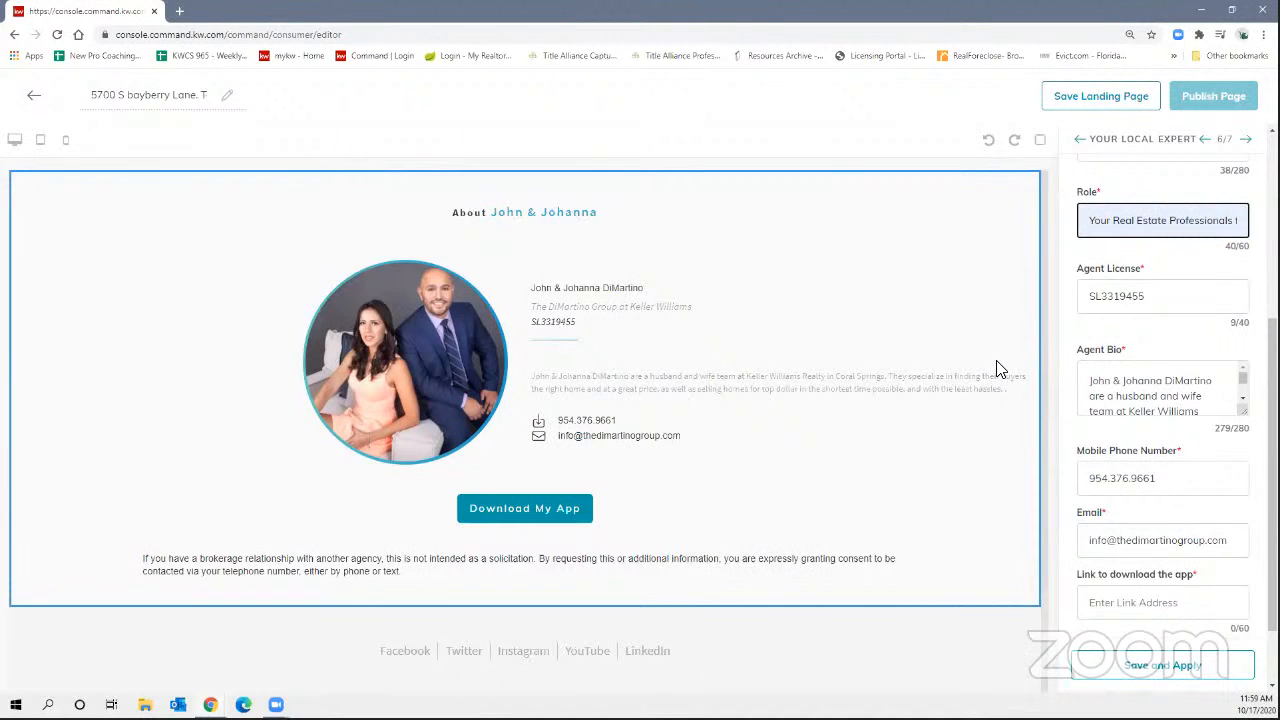
pyautogui.click(1193, 481)
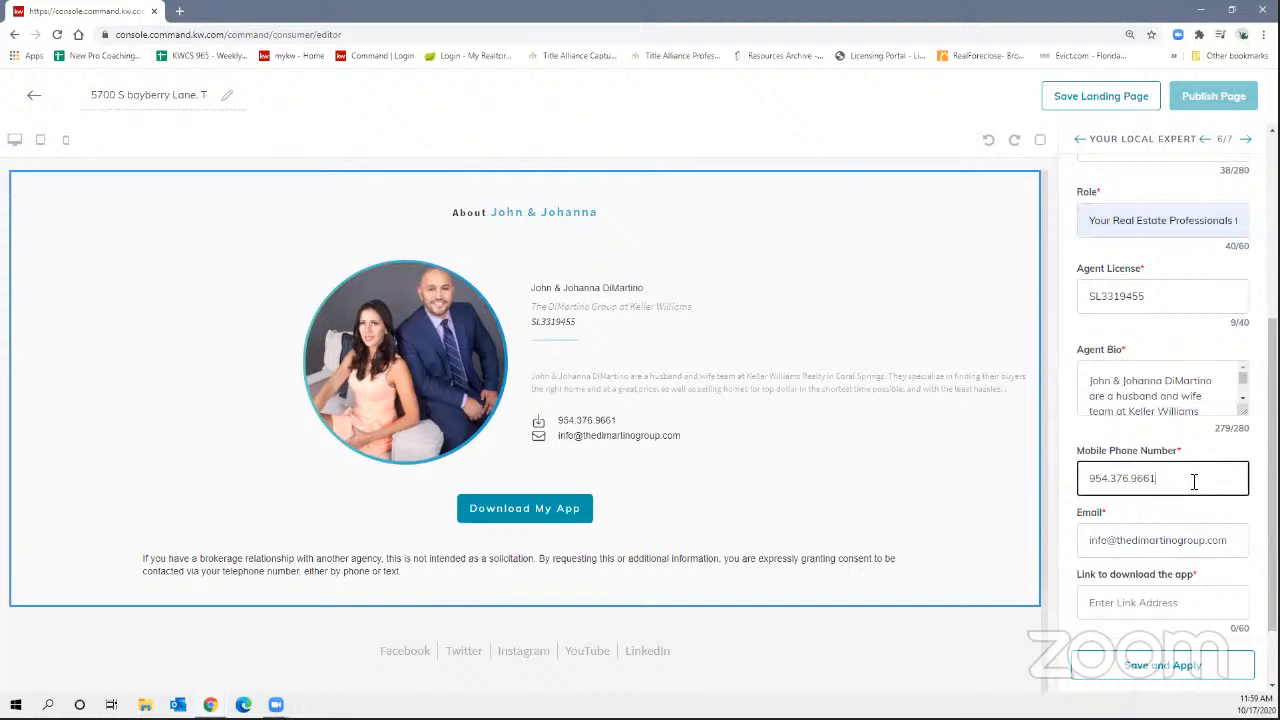
pyautogui.scroll(-1, 1190, 527)
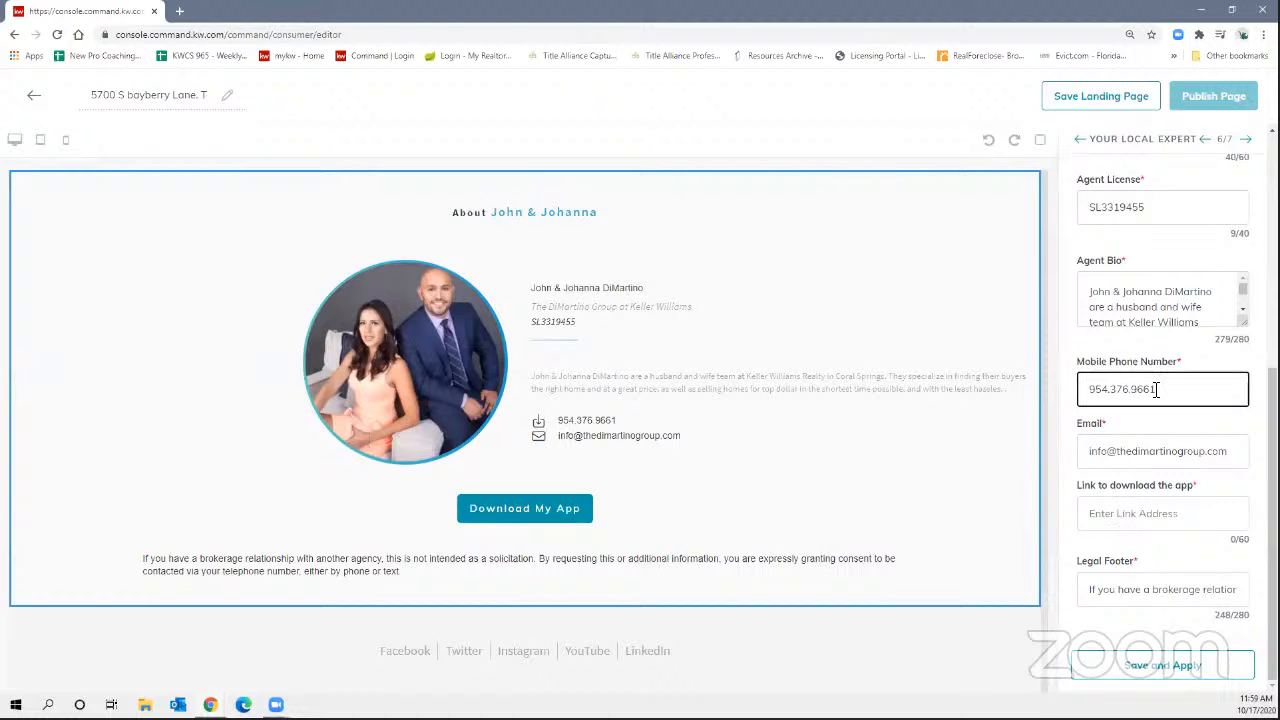
pyautogui.click(1205, 137)
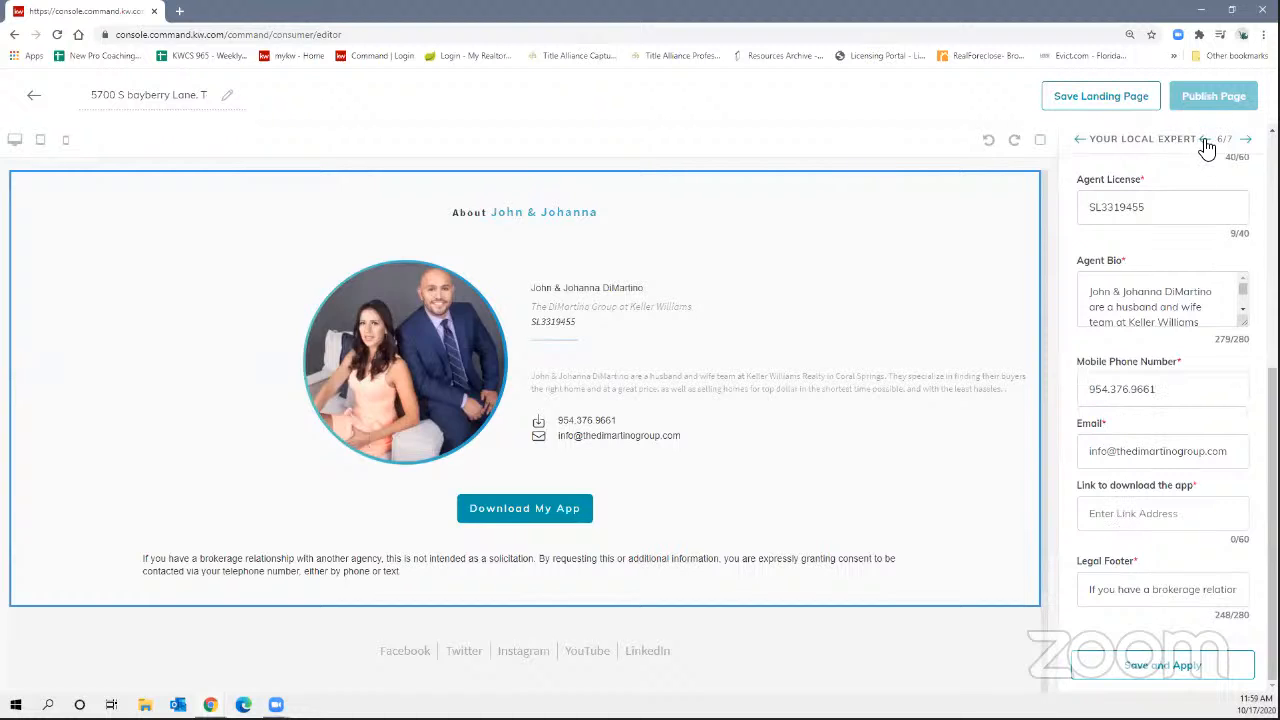
pyautogui.click(1205, 140)
# Copy the Download My App button's redirect URL and return to Your Local Expert (6/7).
pyautogui.click(1214, 142)
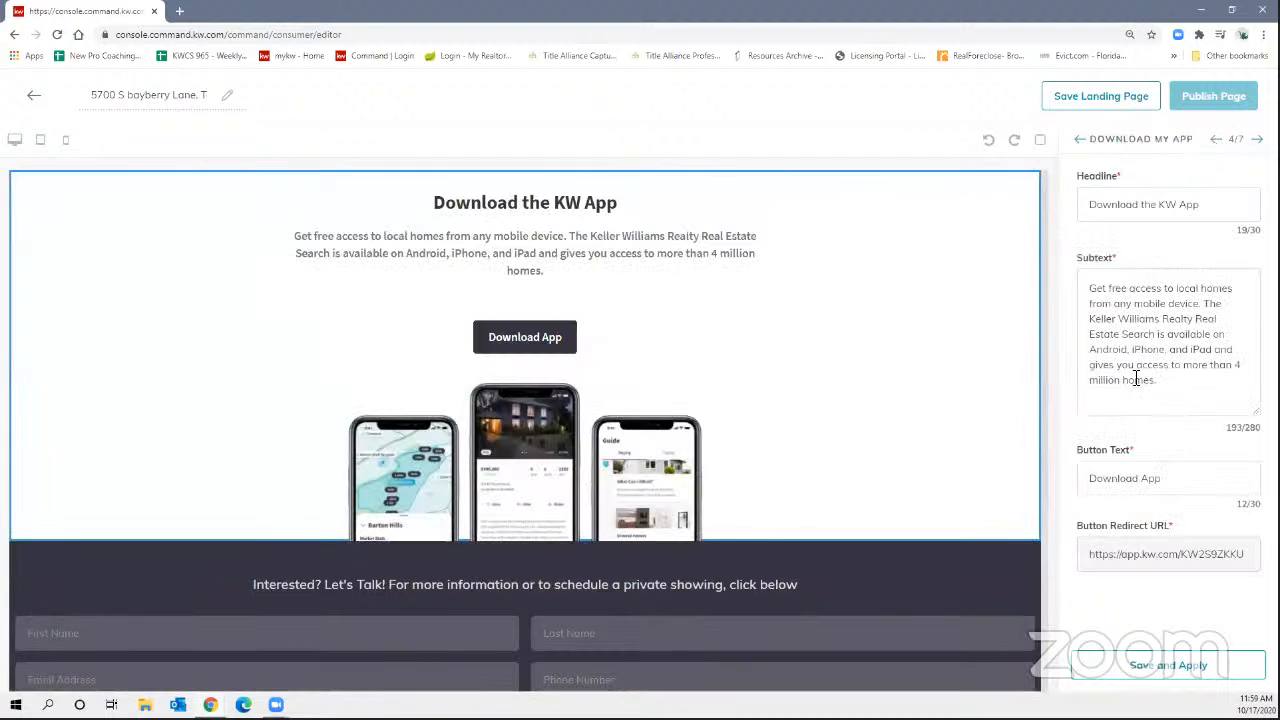
pyautogui.tripleClick(1170, 562)
pyautogui.hotkey('ctrl', 'c')
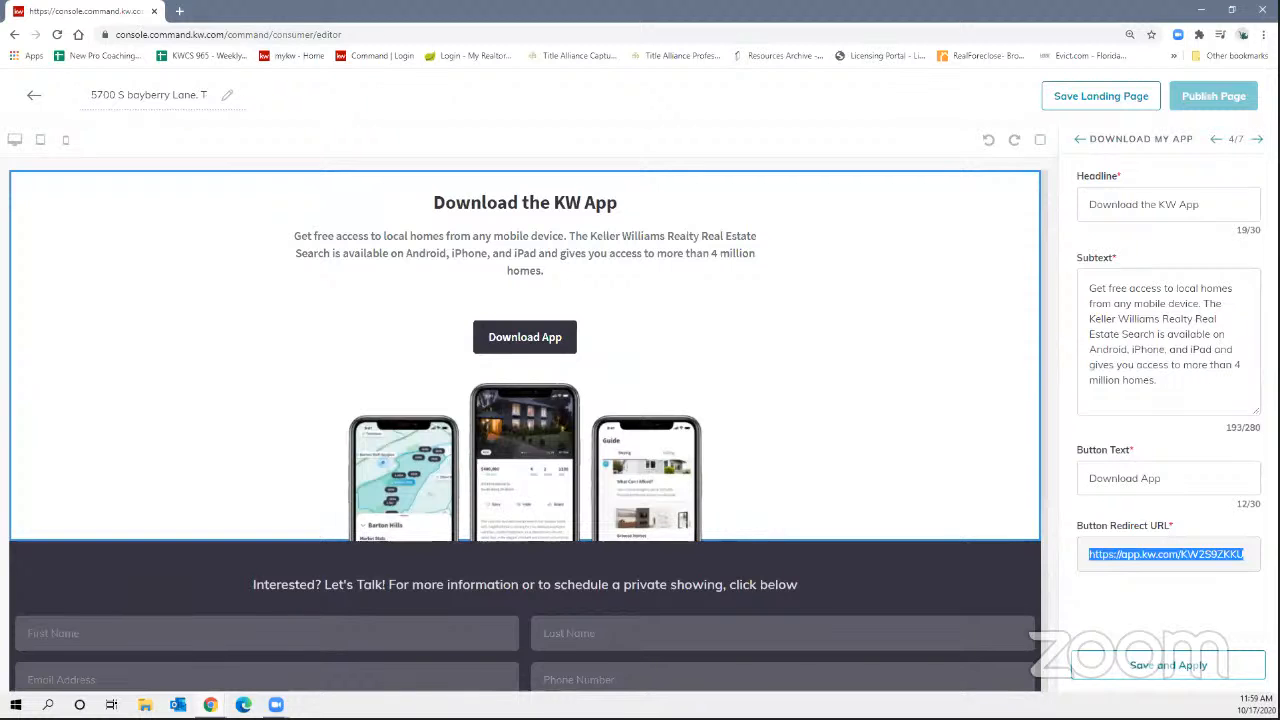
pyautogui.click(1257, 139)
pyautogui.click(1257, 139)
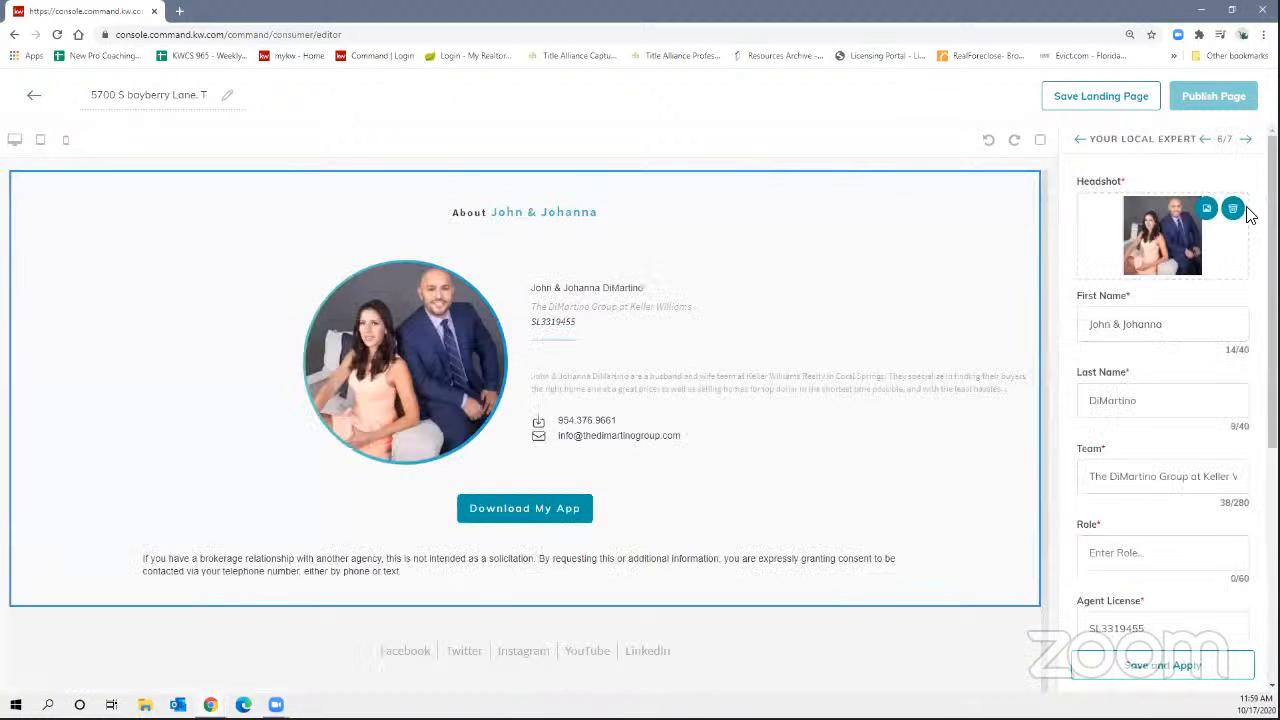
# Paste the app download URL, pick role 'Your Real Estate Professionals for Life!', and apply.
pyautogui.scroll(-4, 1137, 466)
pyautogui.click(1126, 517)
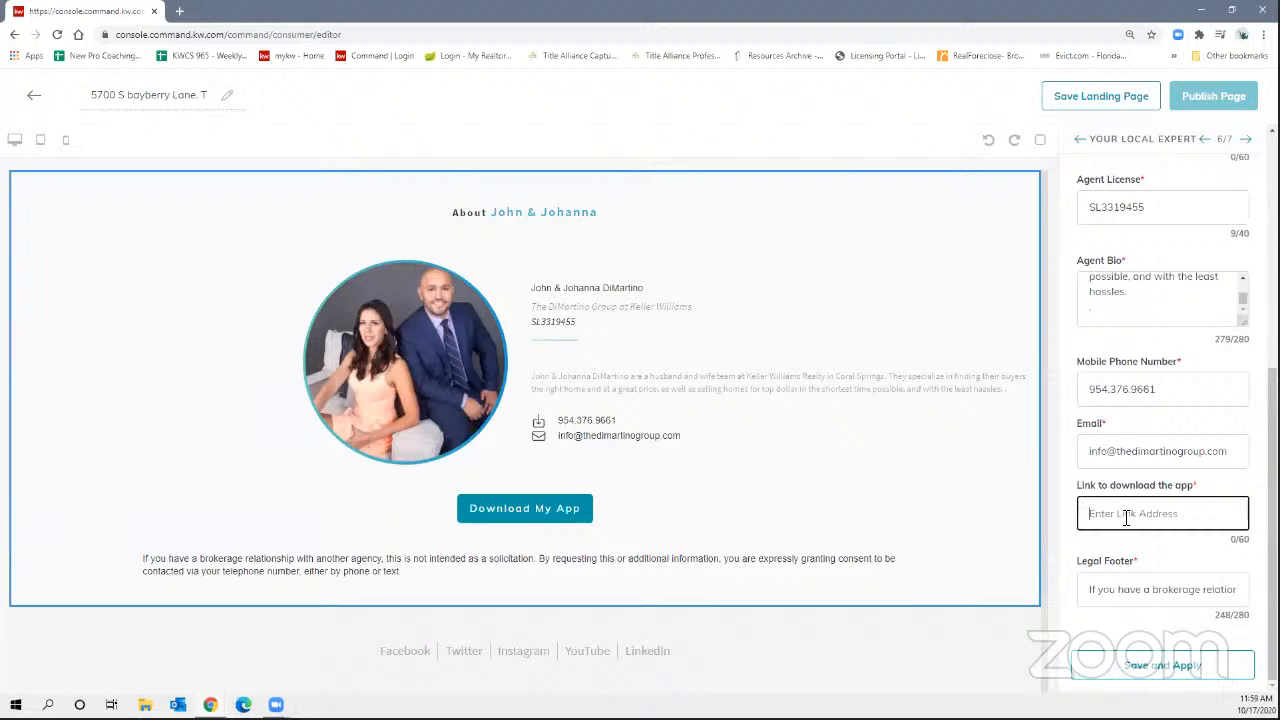
pyautogui.hotkey('ctrl', 'v')
pyautogui.scroll(2, 1150, 262)
pyautogui.click(1146, 263)
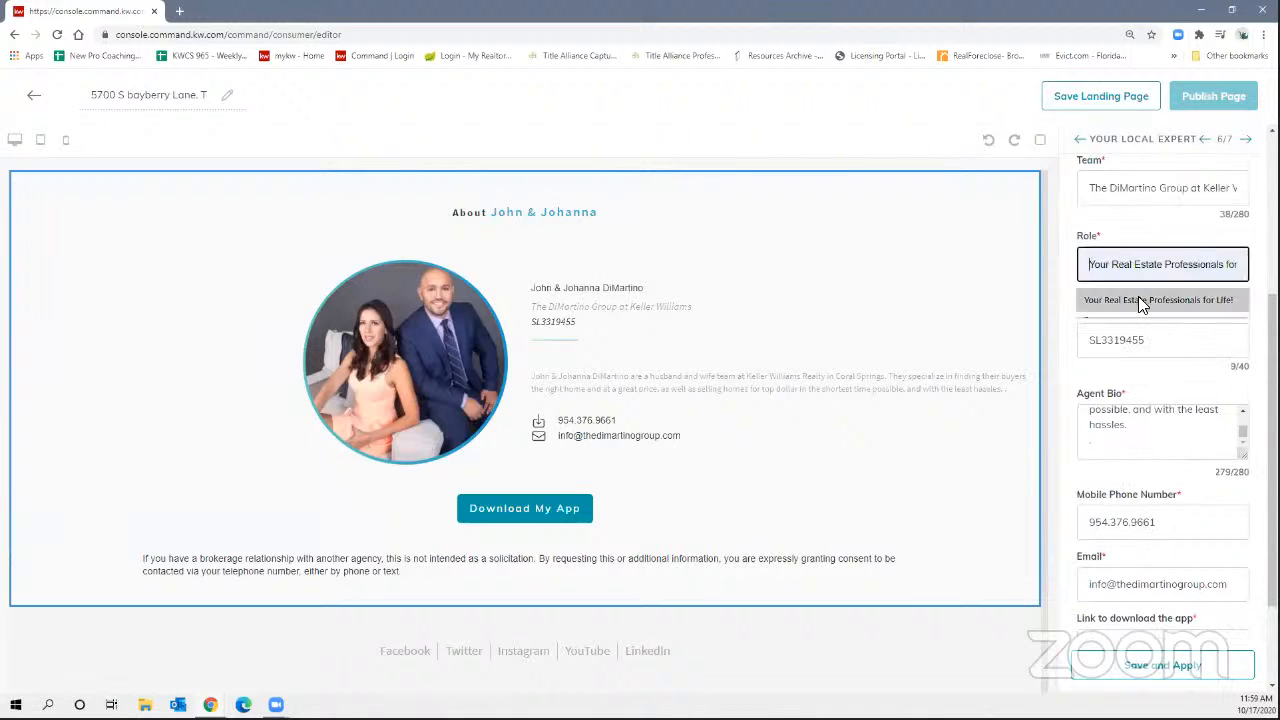
pyautogui.click(1138, 296)
pyautogui.scroll(-3, 1185, 443)
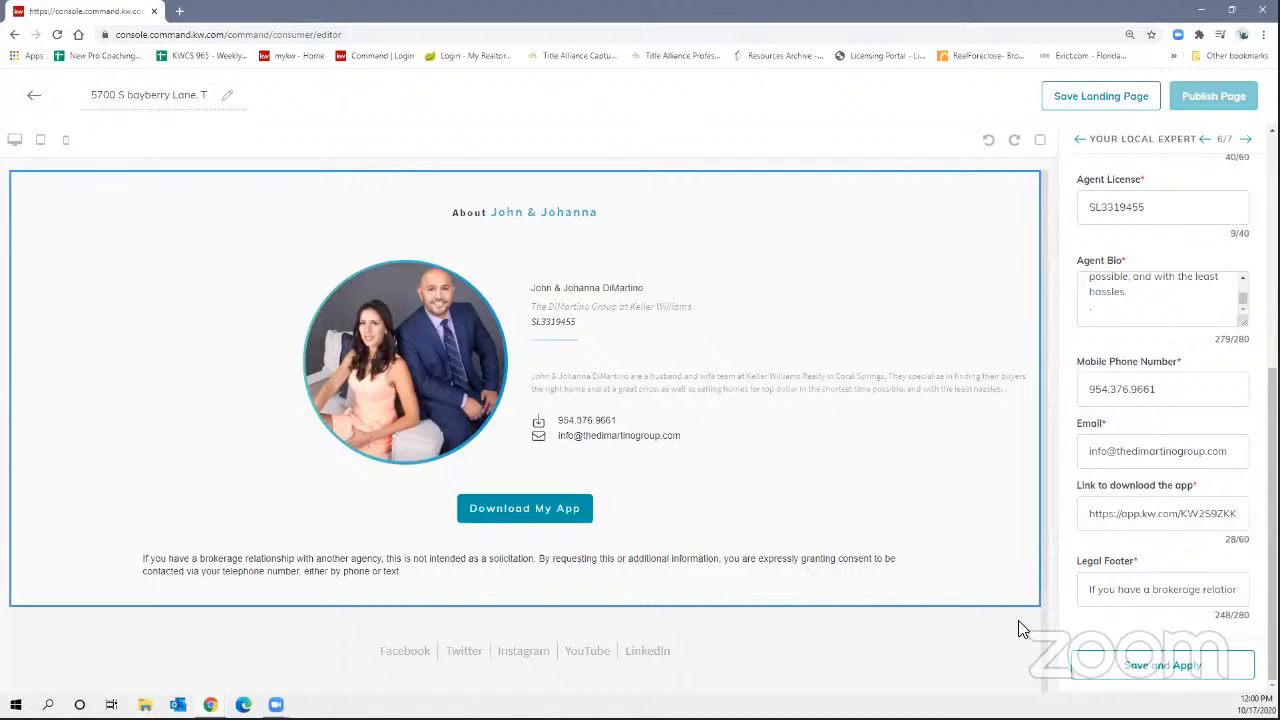
pyautogui.click(1172, 672)
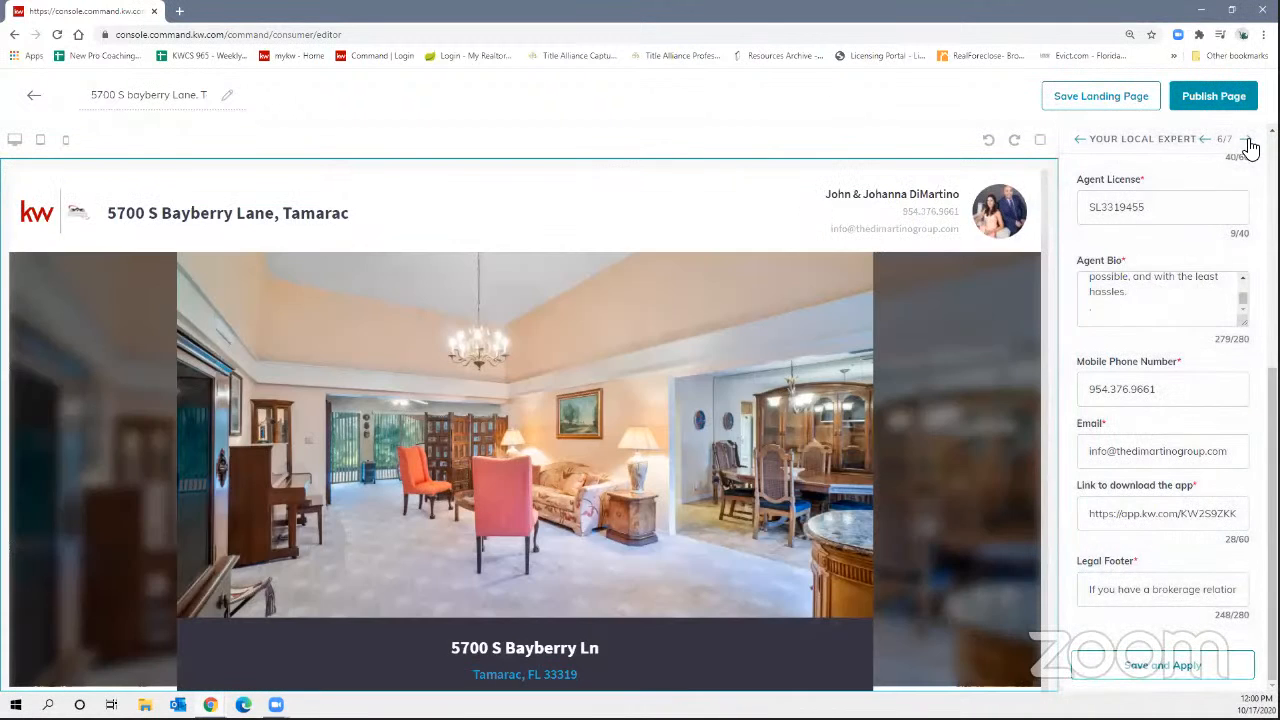
pyautogui.click(1247, 140)
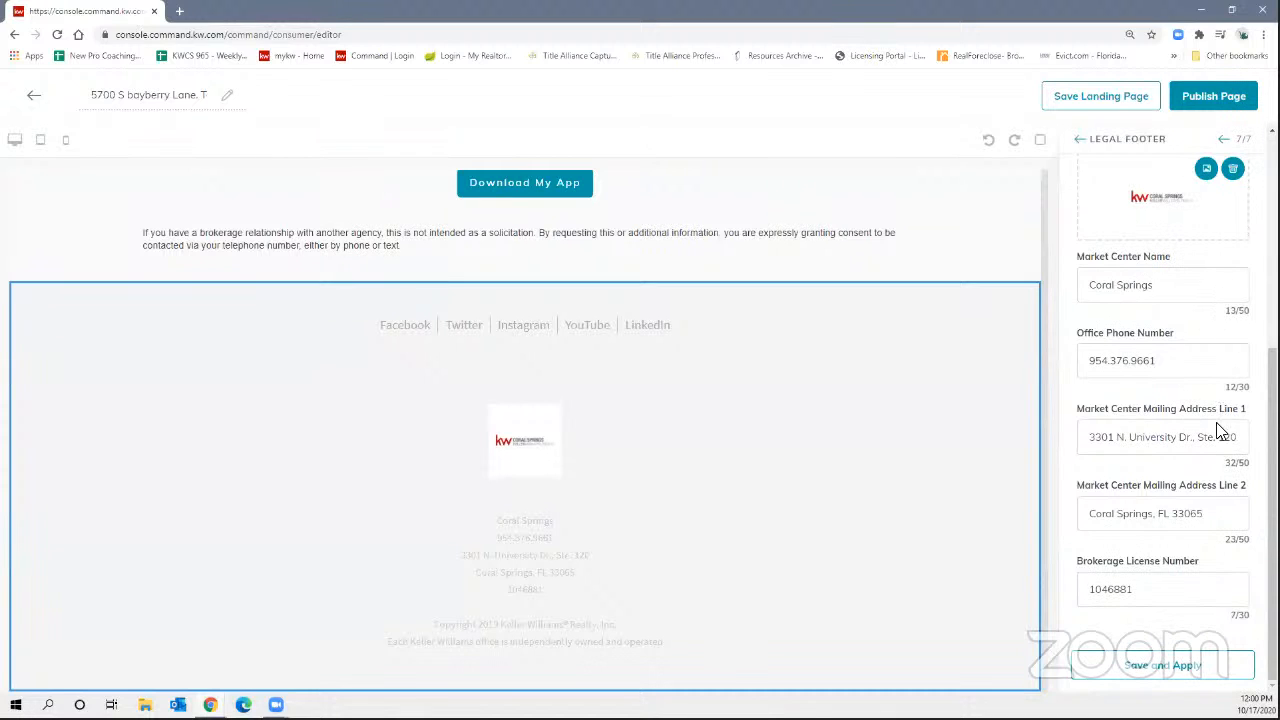
pyautogui.click(1150, 676)
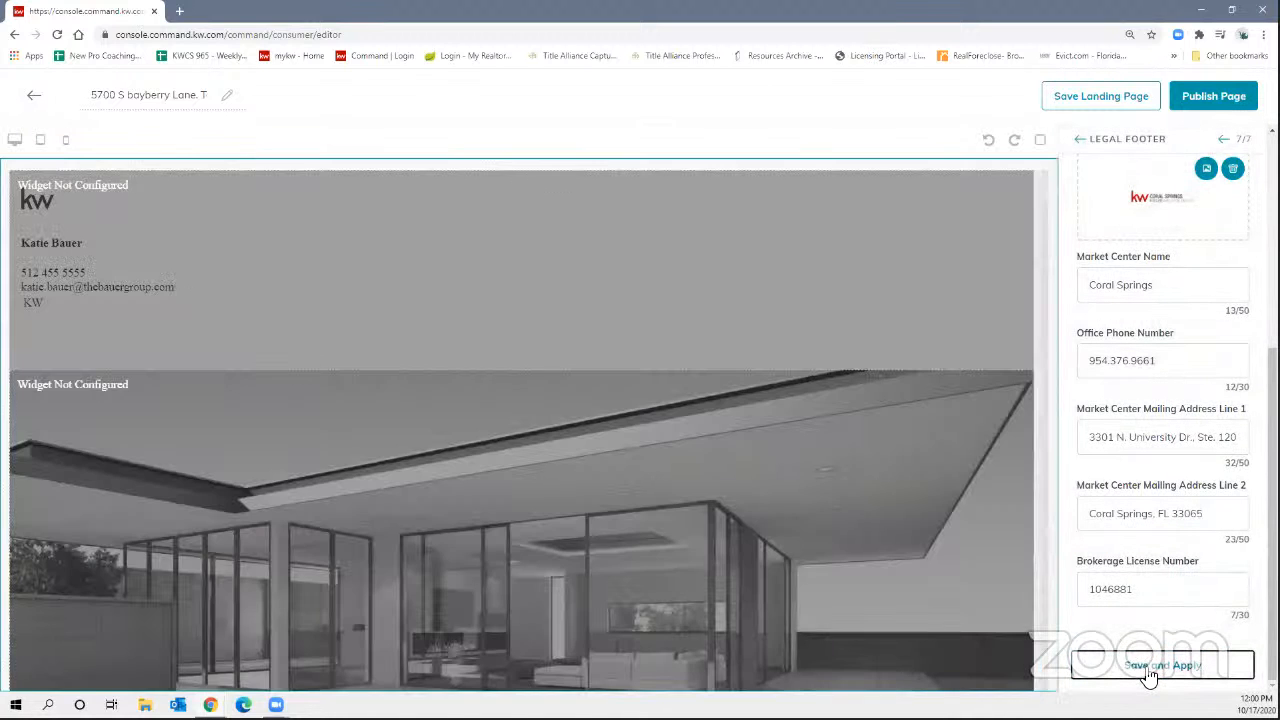
pyautogui.scroll(-3, 800, 460)
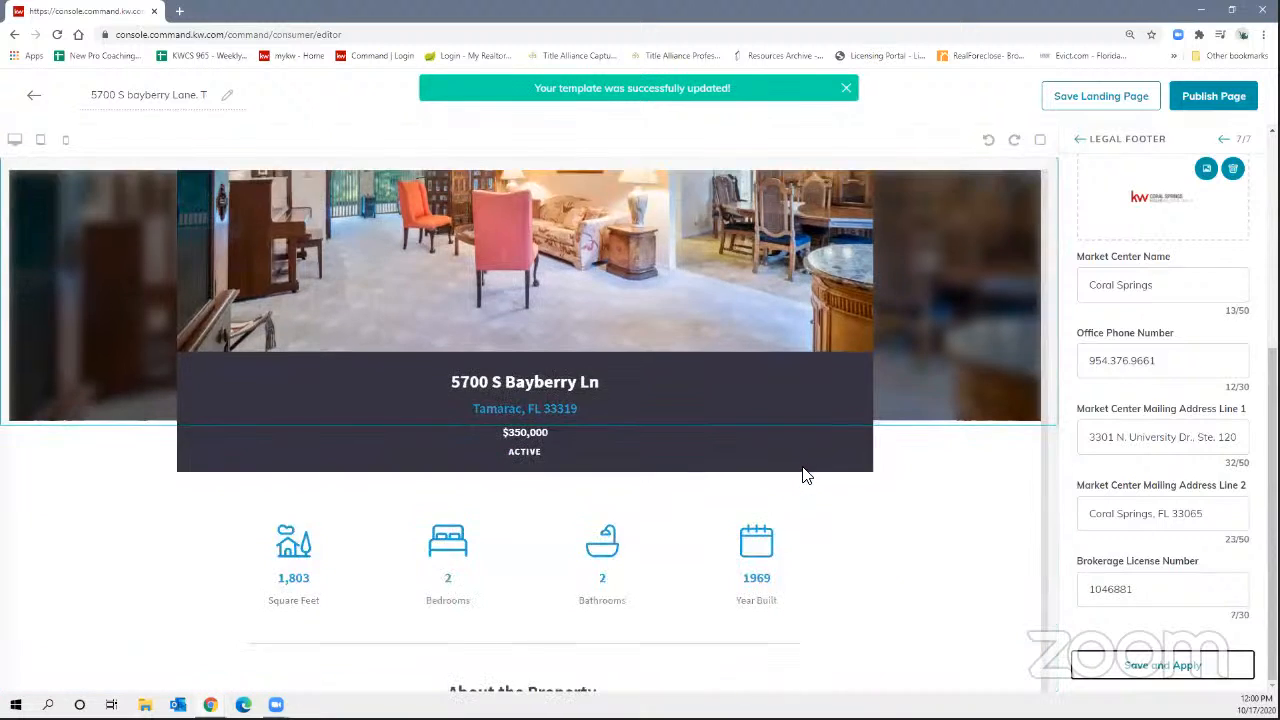
pyautogui.scroll(3, 806, 471)
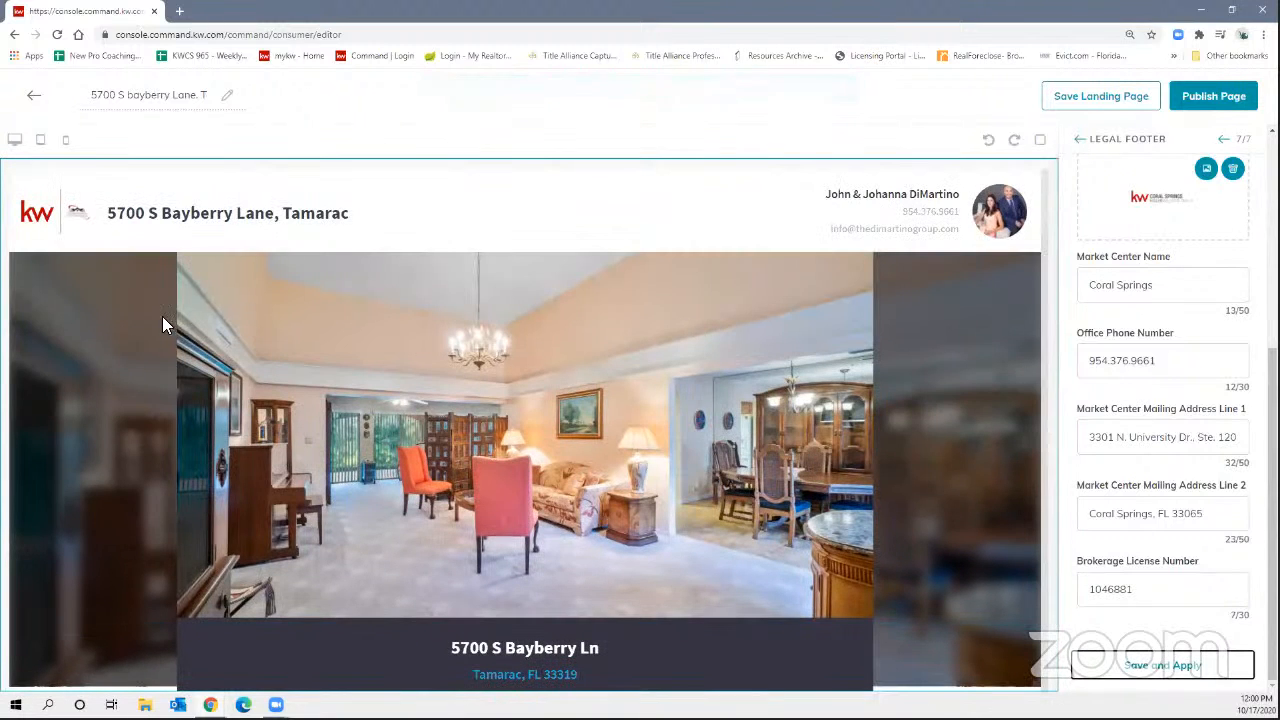
pyautogui.scroll(-10, 698, 300)
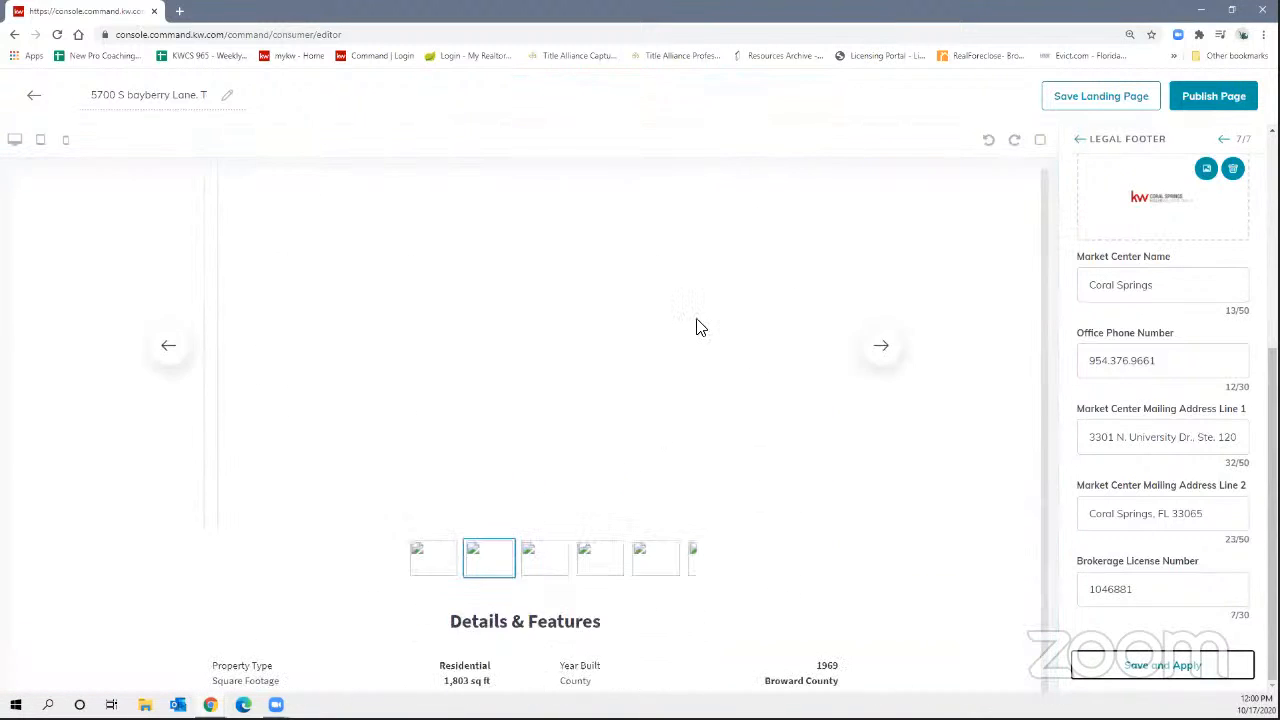
pyautogui.scroll(3, 696, 323)
pyautogui.scroll(-2, 955, 402)
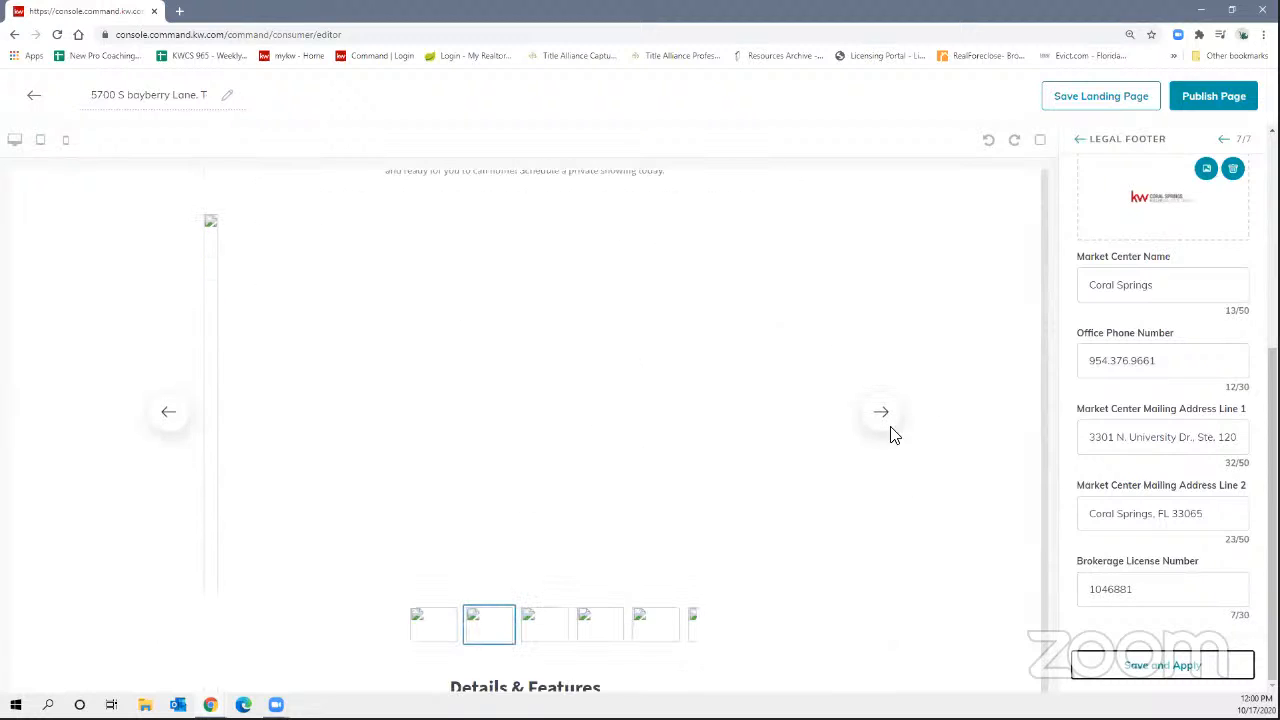
pyautogui.scroll(-2, 806, 436)
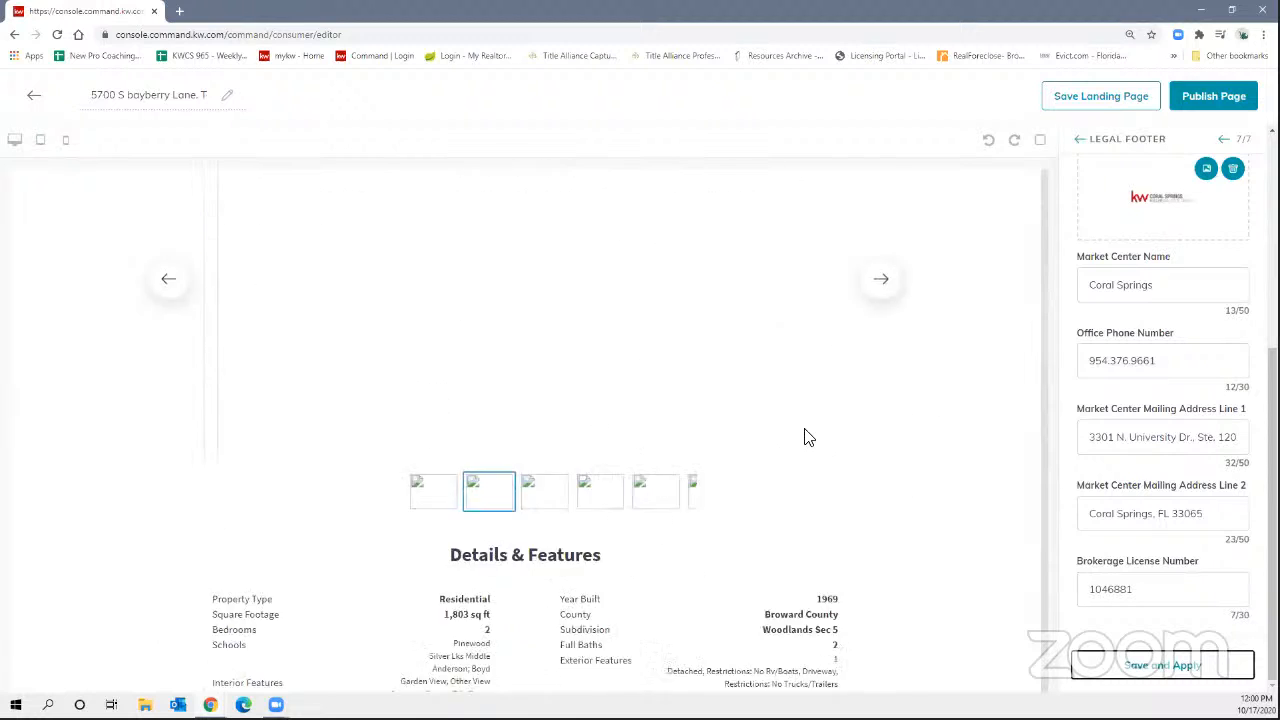
pyautogui.scroll(1, 777, 425)
pyautogui.scroll(1, 777, 425)
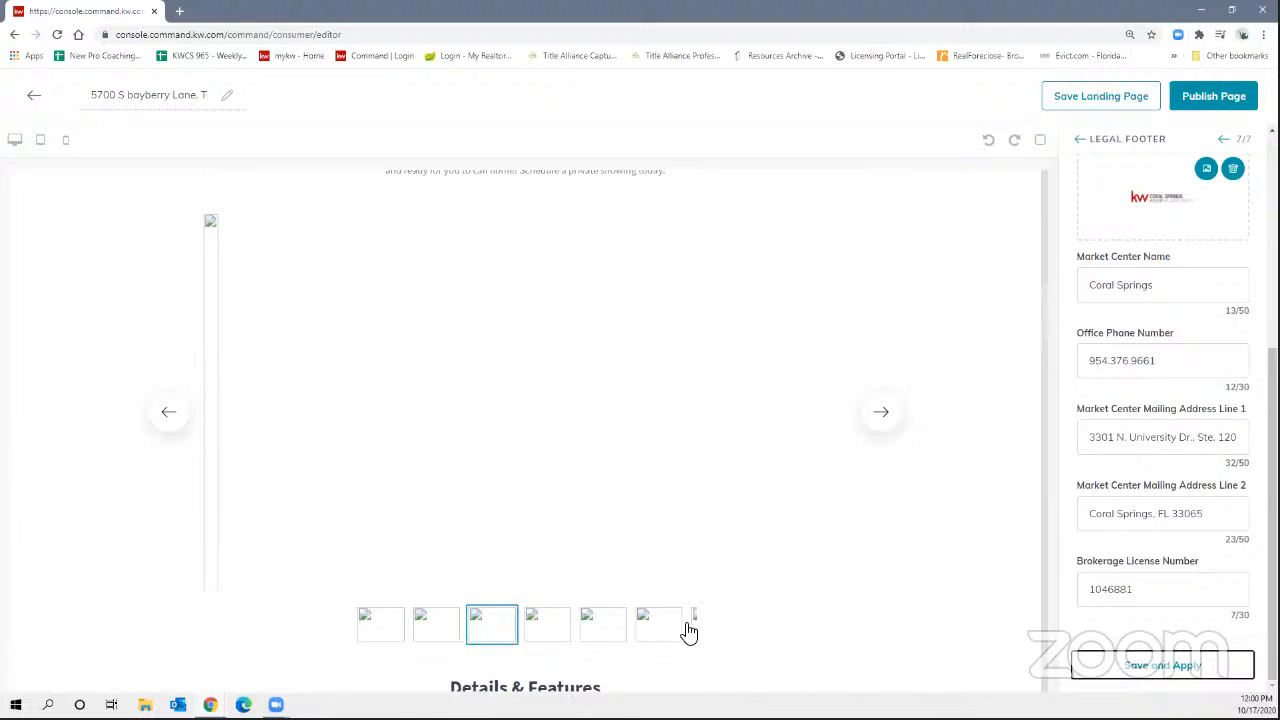
pyautogui.scroll(-5, 671, 574)
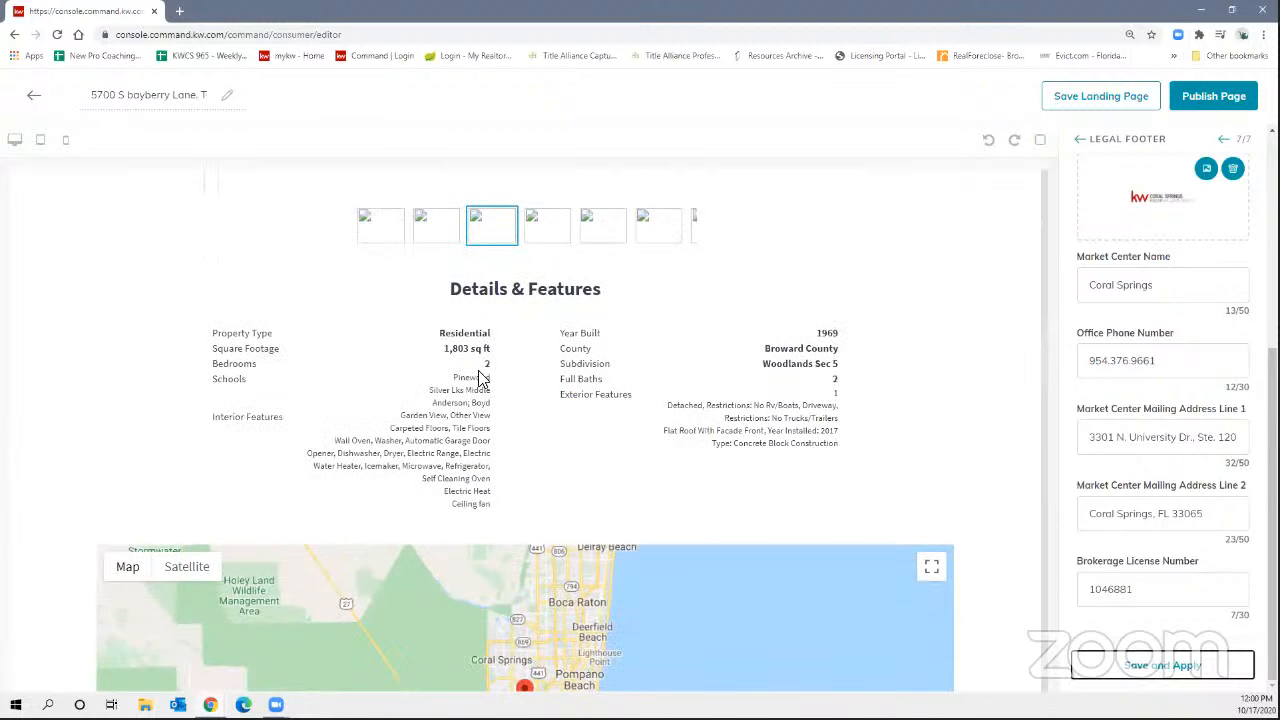
pyautogui.scroll(-15, 730, 454)
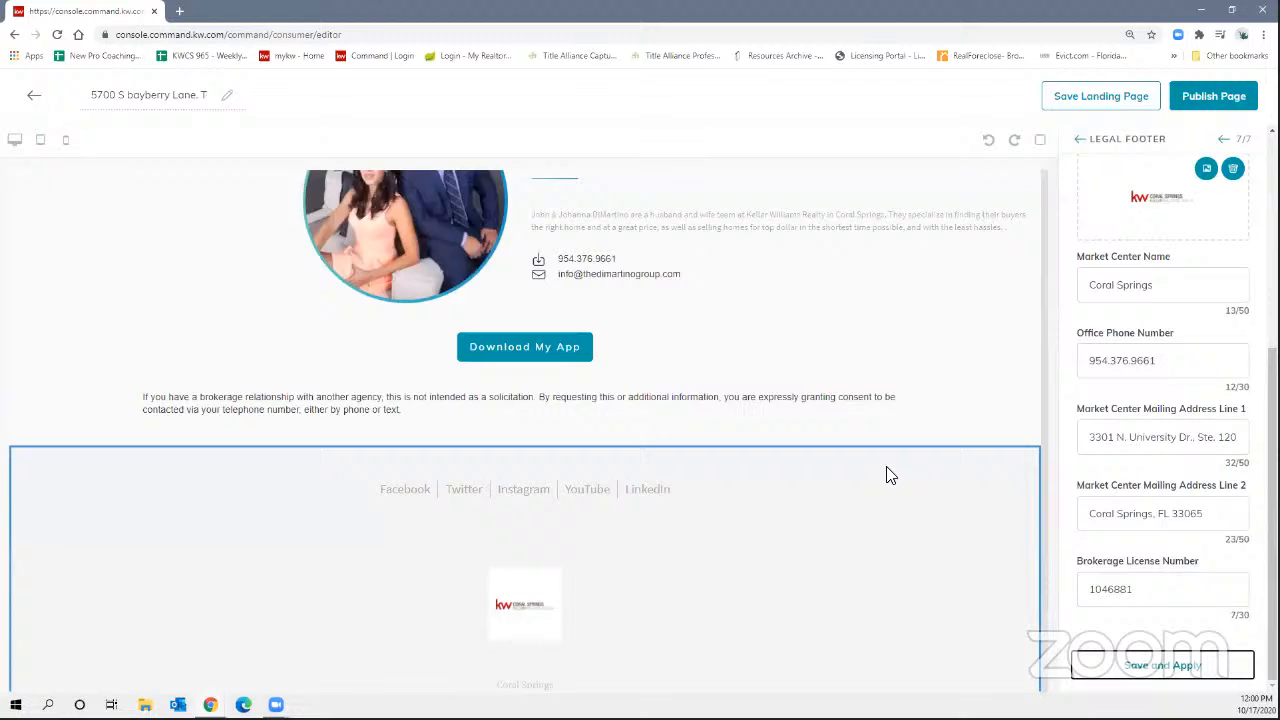
pyautogui.scroll(-2, 886, 474)
pyautogui.click(1208, 98)
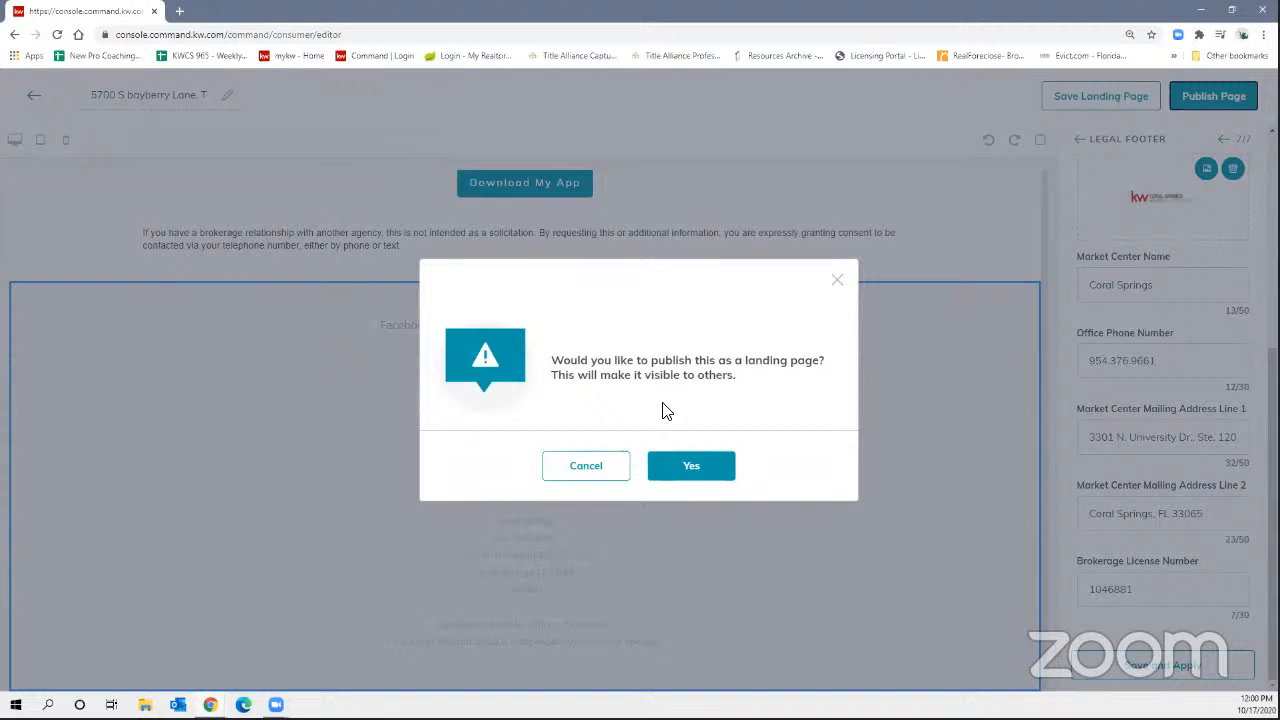
pyautogui.click(687, 465)
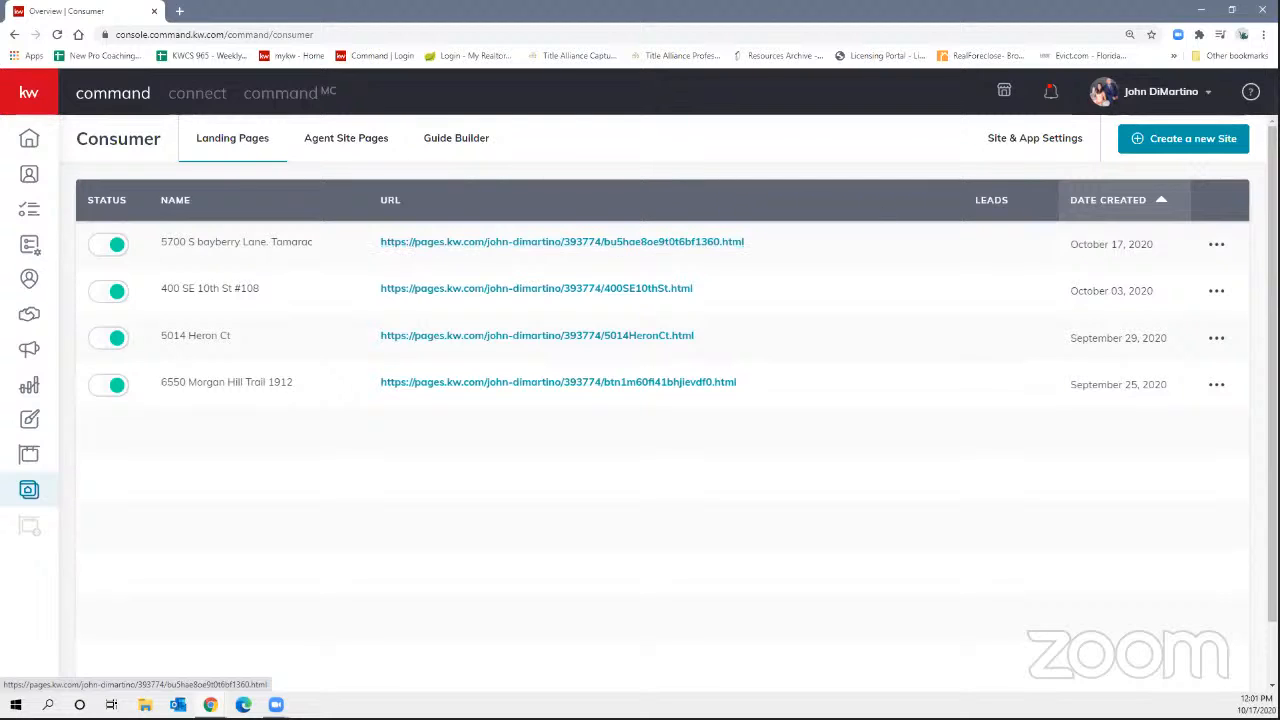
pyautogui.click(1216, 244)
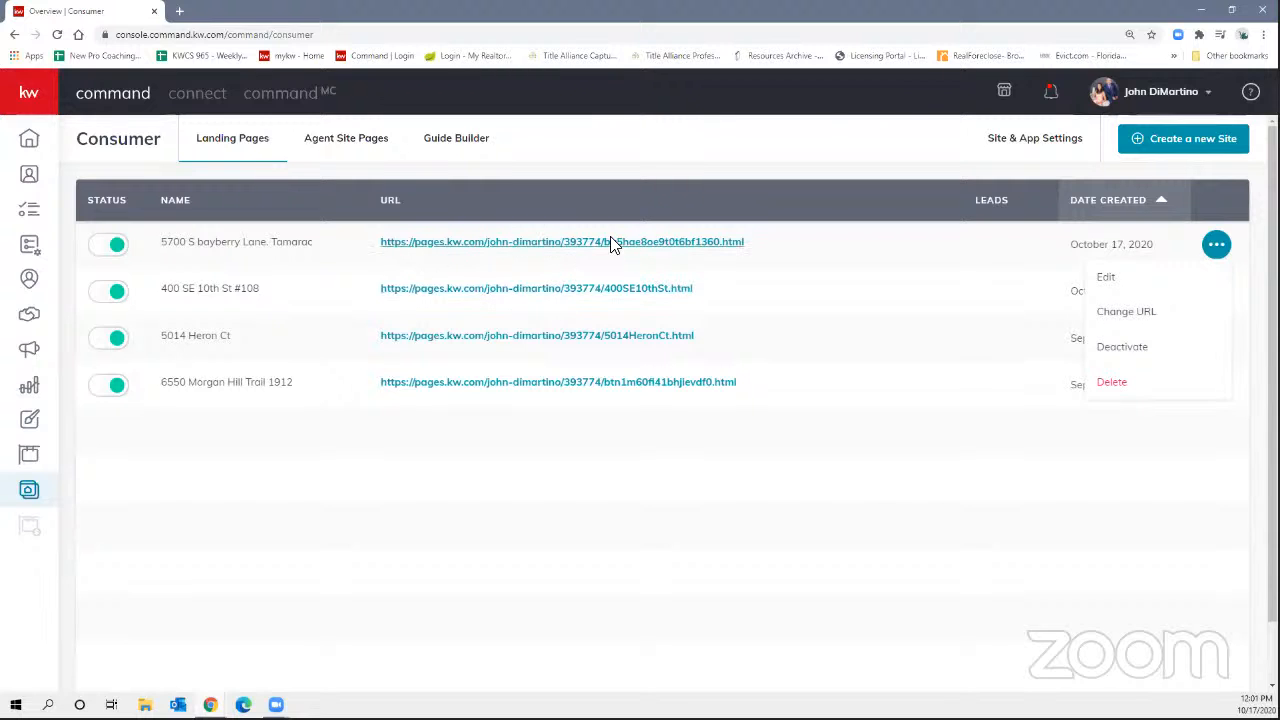
pyautogui.click(1138, 313)
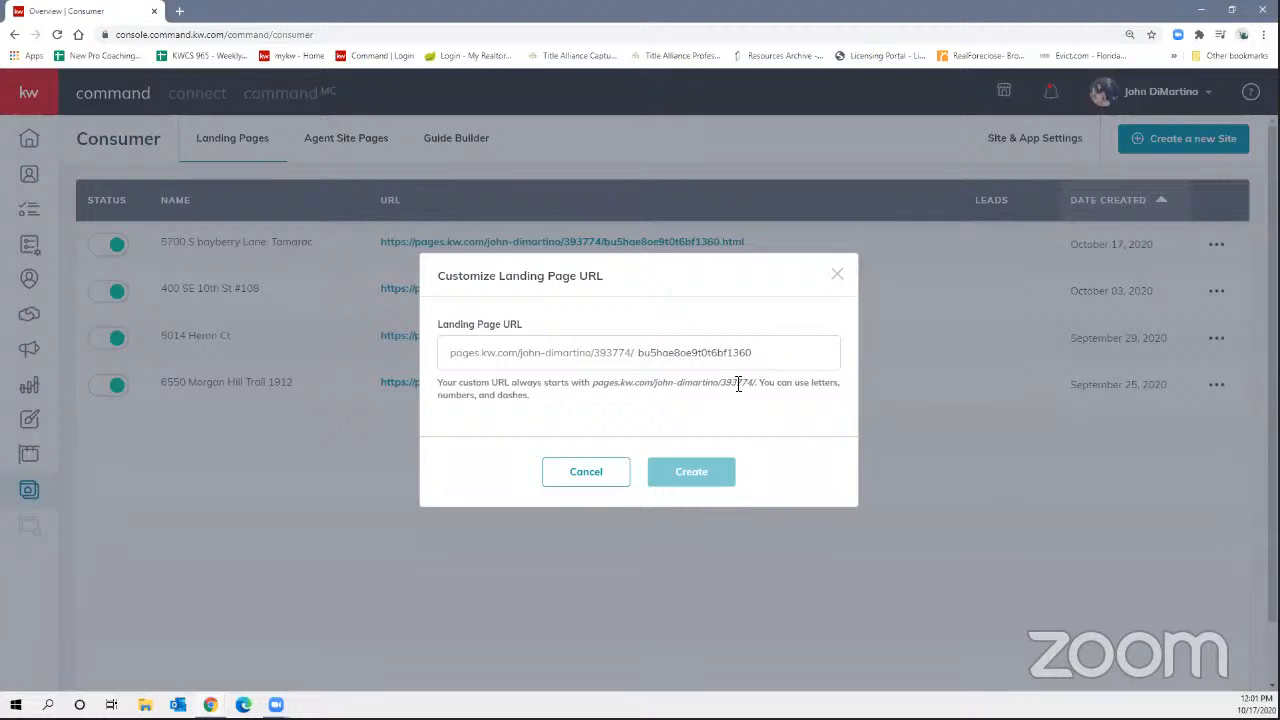
pyautogui.moveTo(760, 355); pyautogui.dragTo(631, 366)
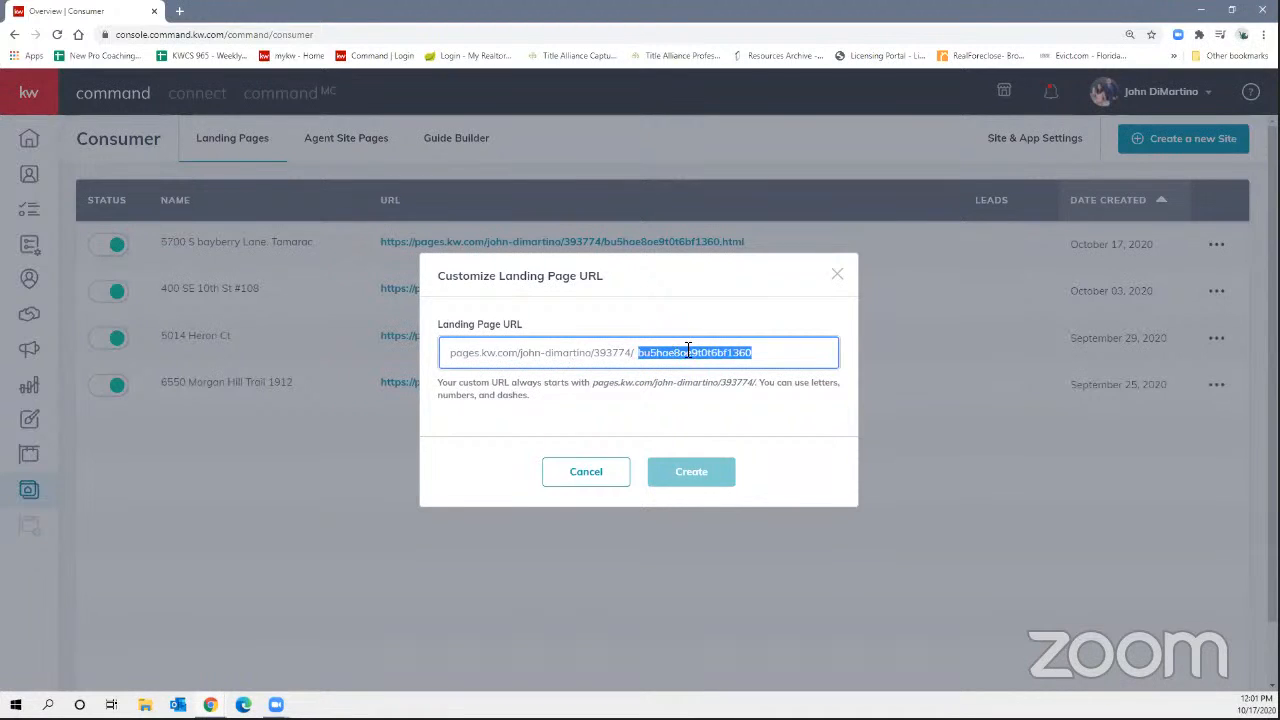
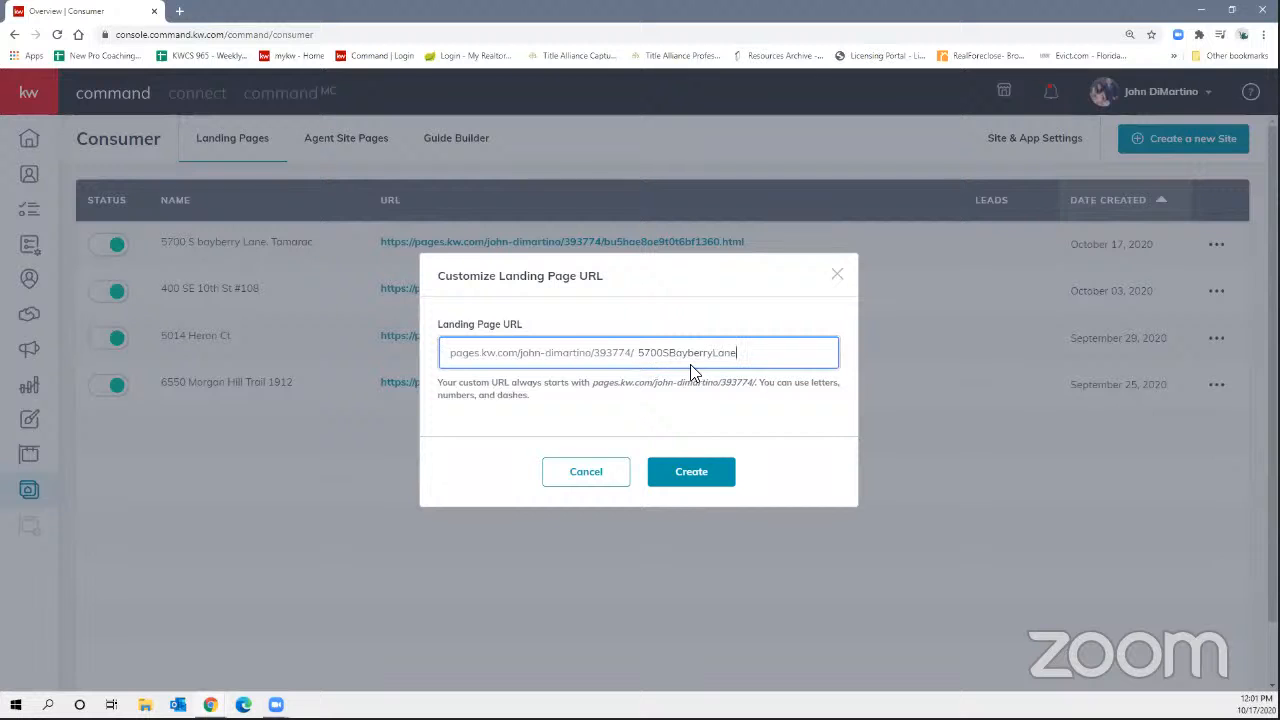
pyautogui.click(690, 475)
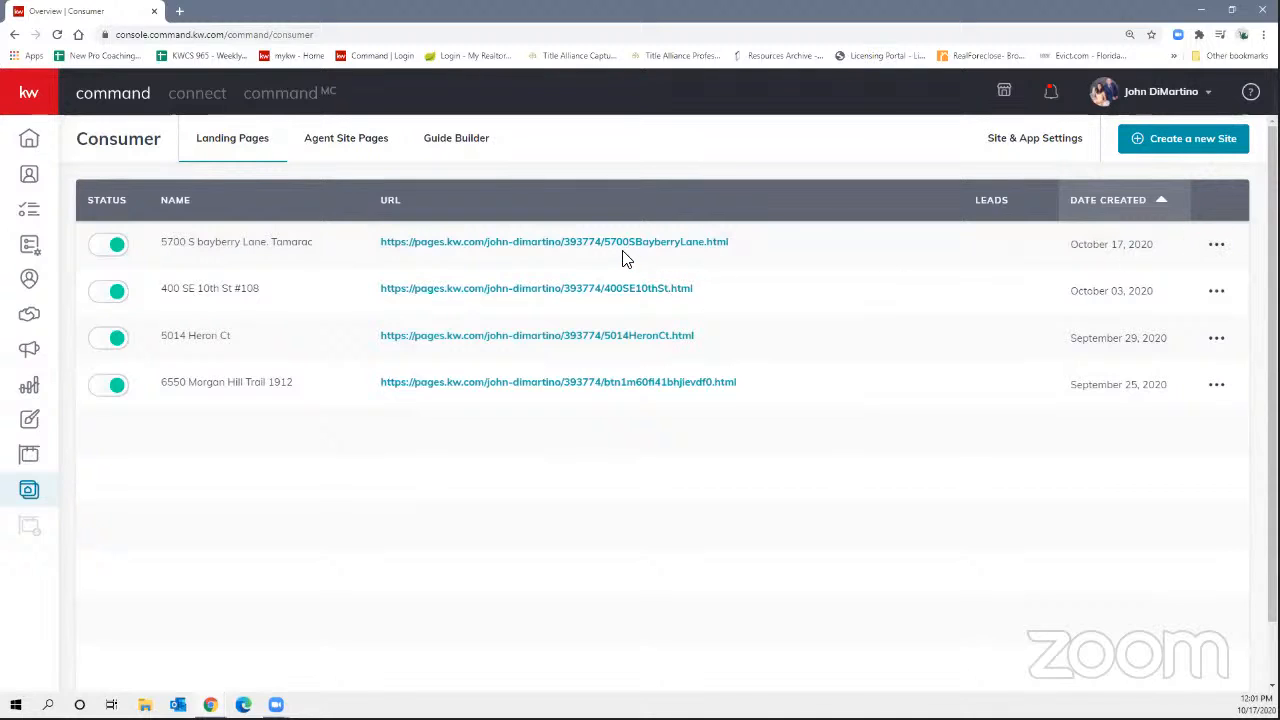
pyautogui.click(1218, 245)
pyautogui.click(1122, 284)
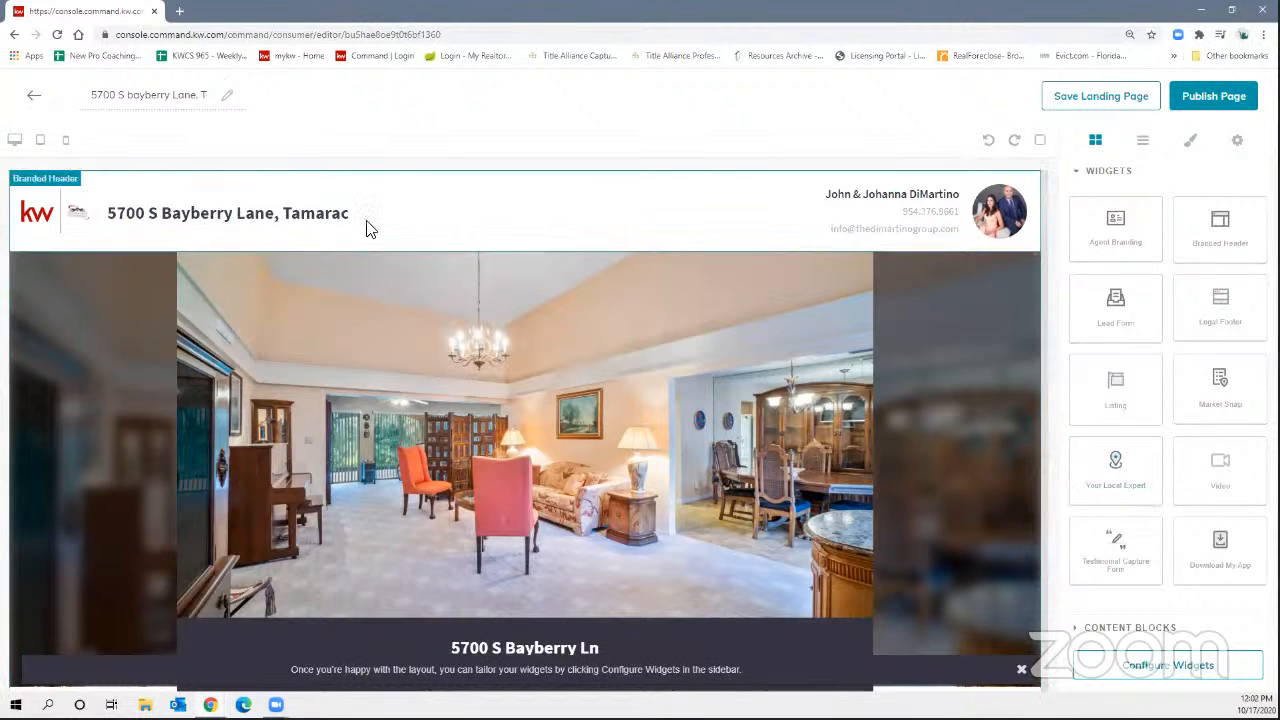
pyautogui.click(1225, 96)
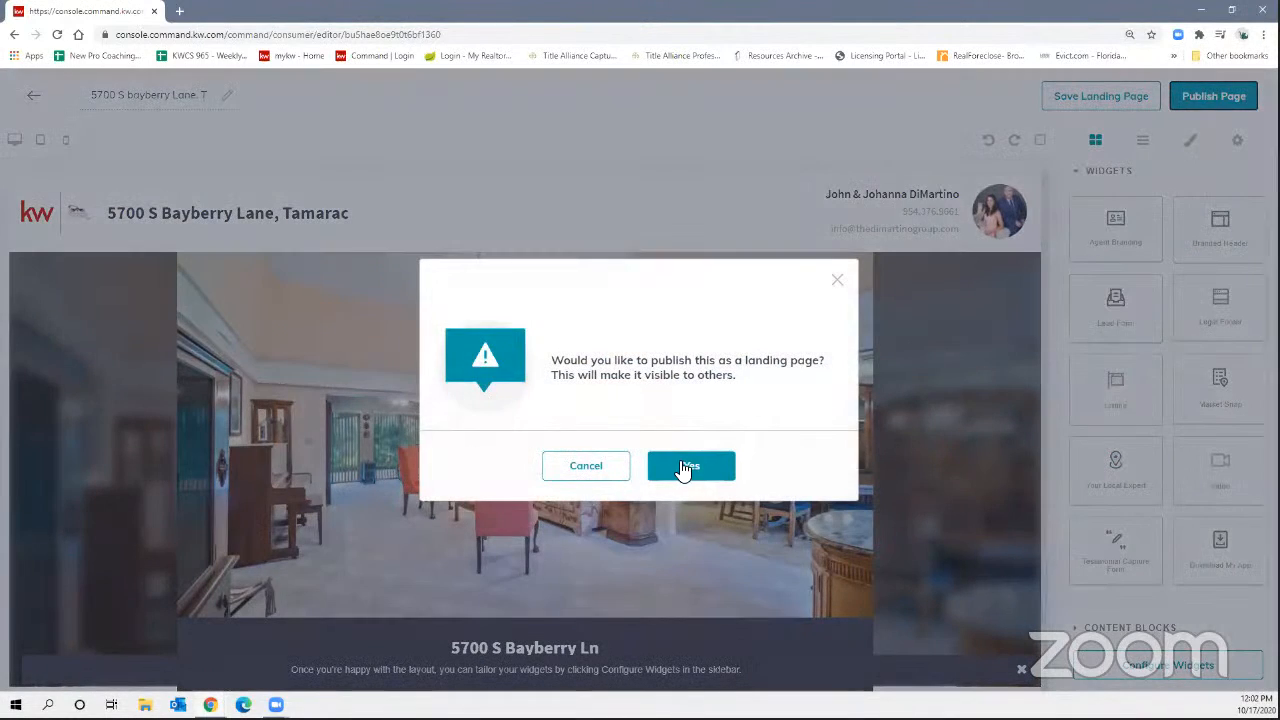
pyautogui.click(682, 466)
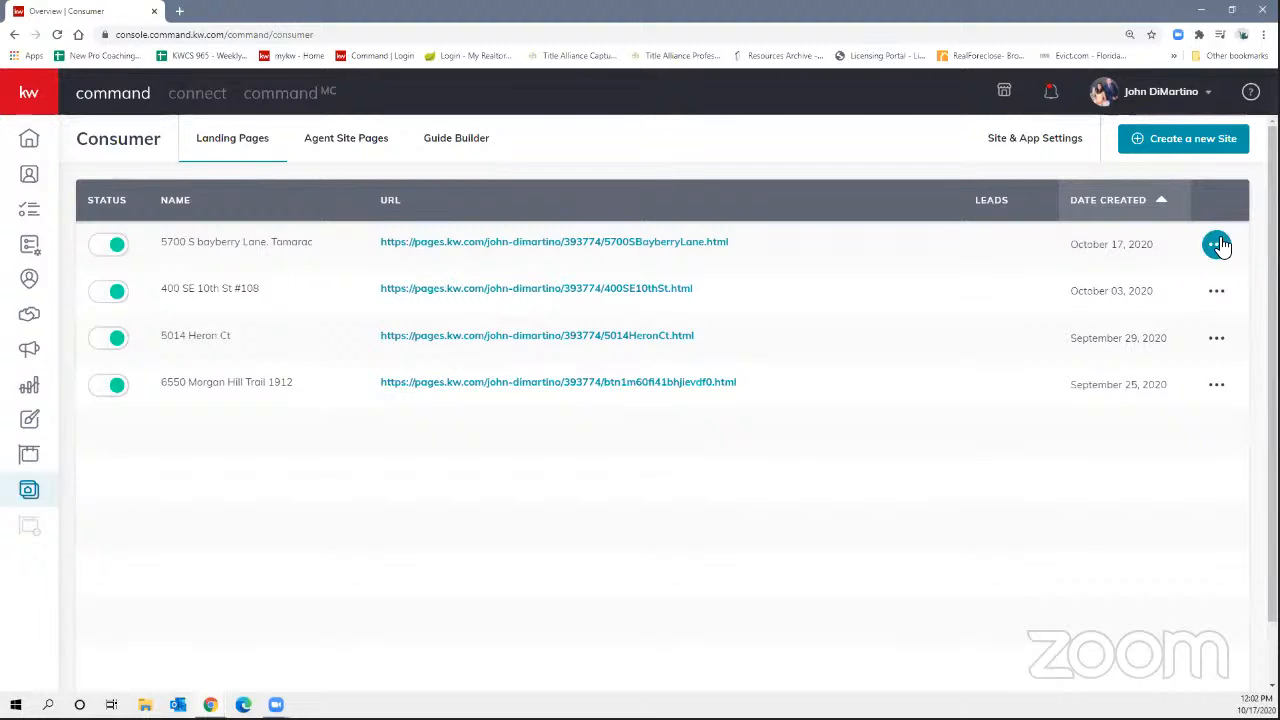
pyautogui.click(424, 246)
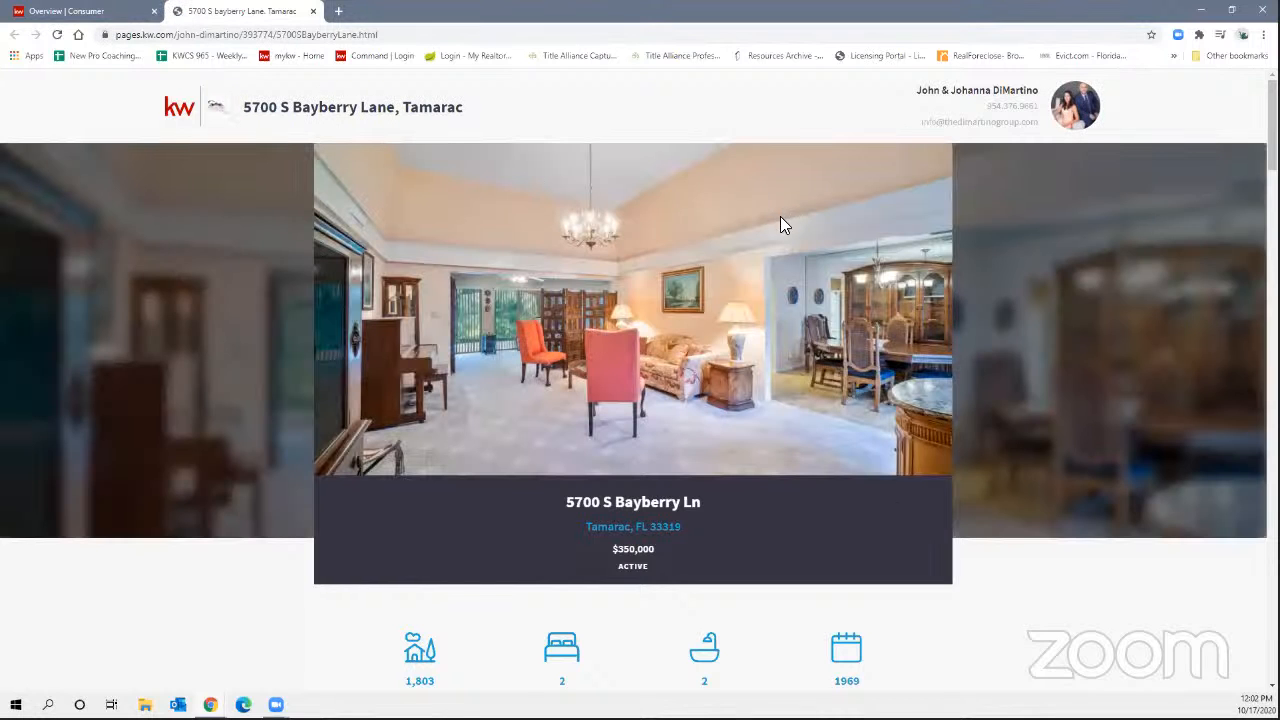
# Scroll through the live page's description, photo gallery, KW App section and showing-request form.
pyautogui.scroll(-5, 780, 233)
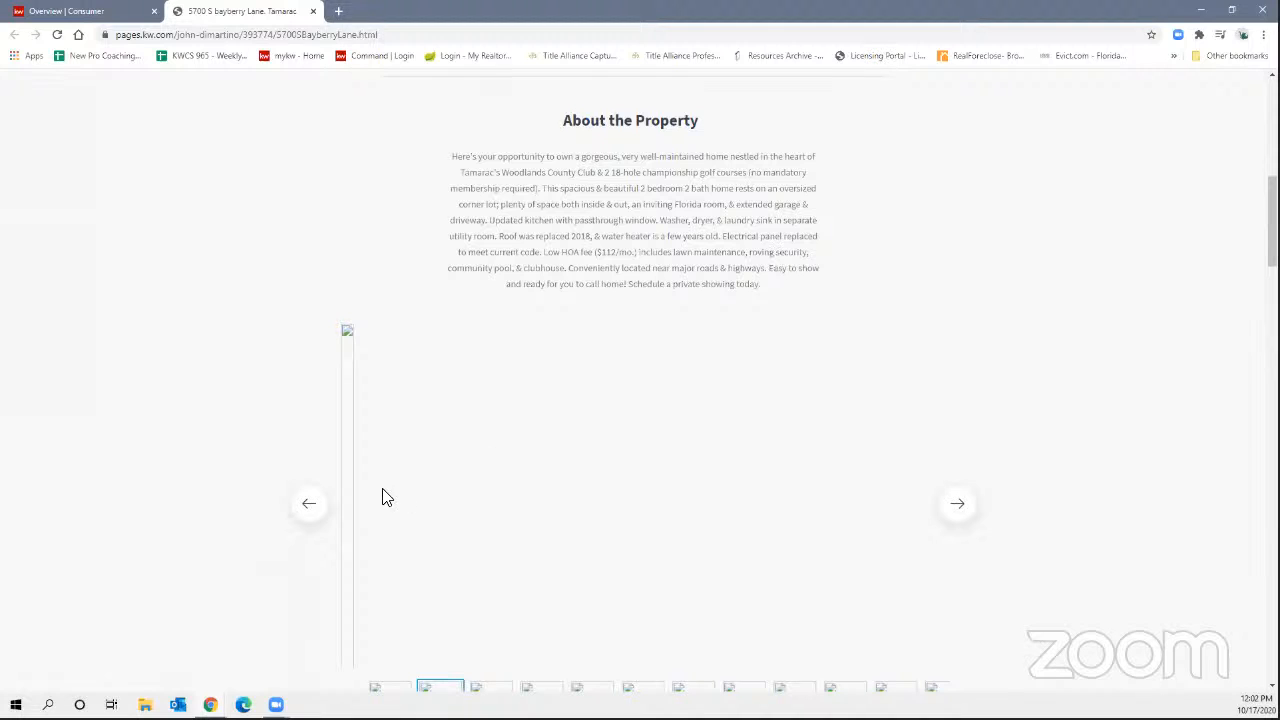
pyautogui.scroll(-2, 767, 314)
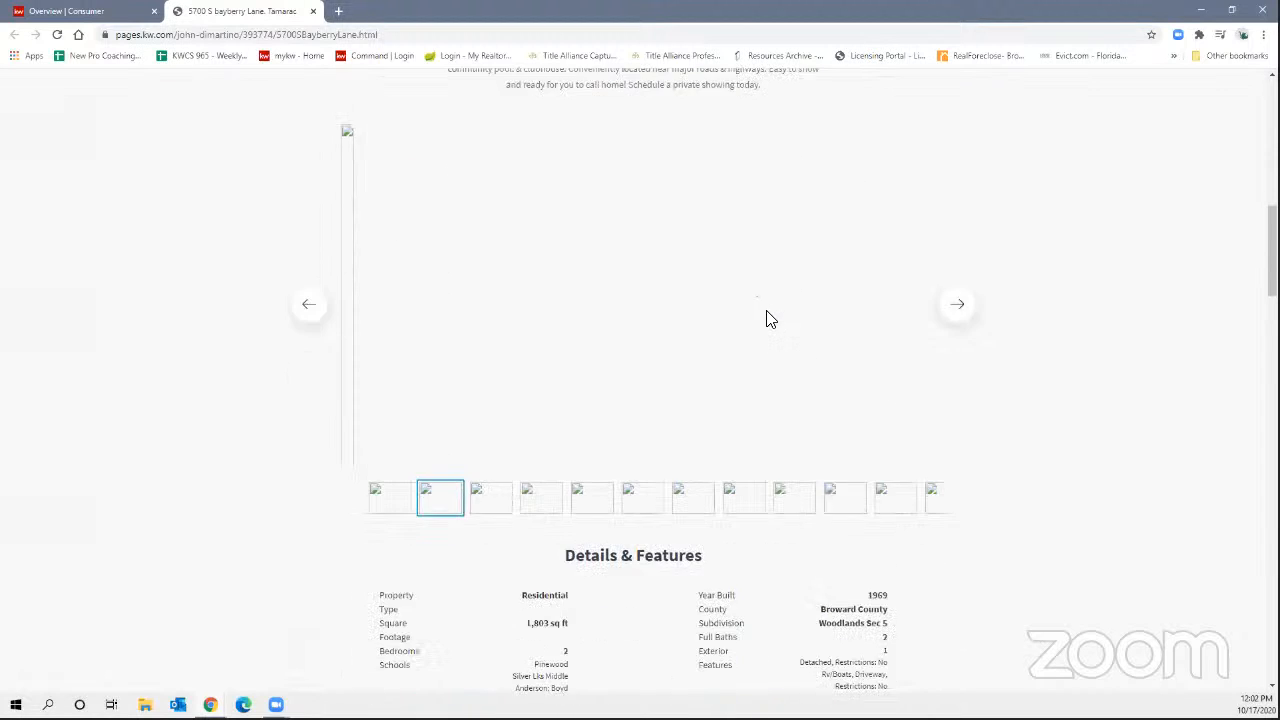
pyautogui.scroll(2, 770, 322)
pyautogui.scroll(-8, 772, 322)
pyautogui.scroll(-5, 774, 316)
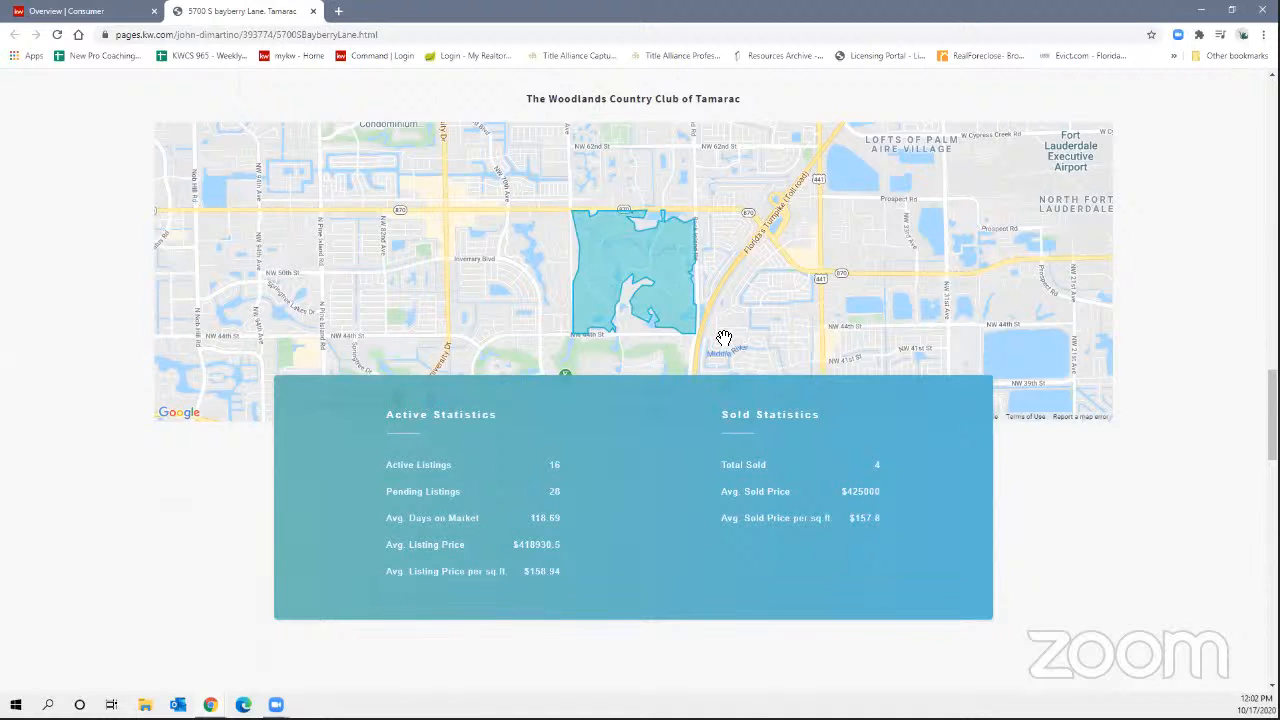
pyautogui.scroll(-6, 725, 342)
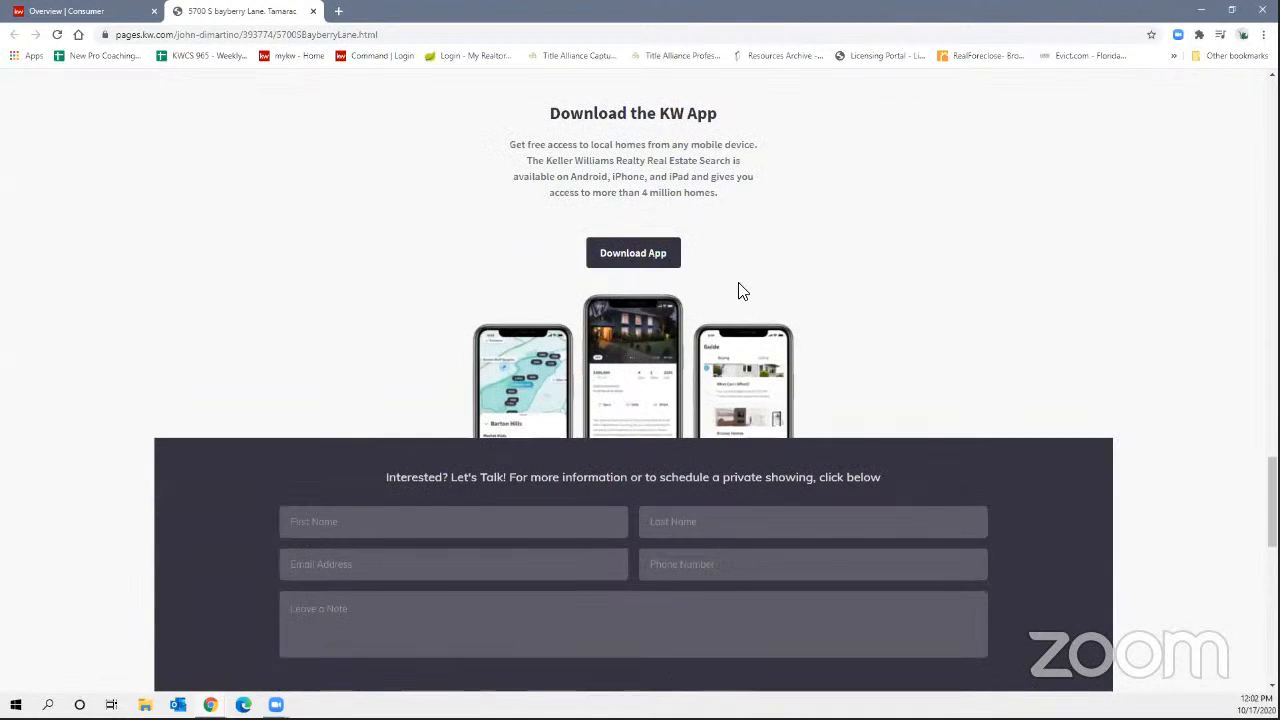
pyautogui.scroll(-2, 740, 292)
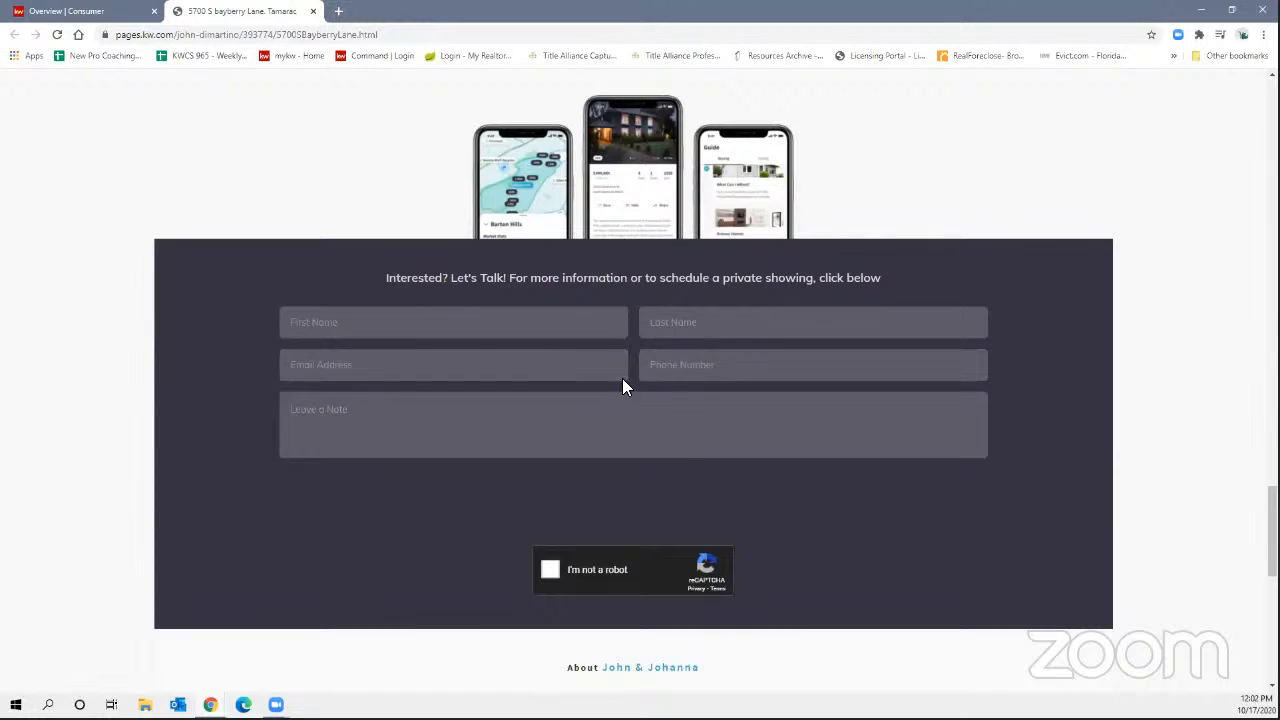
pyautogui.scroll(-5, 622, 385)
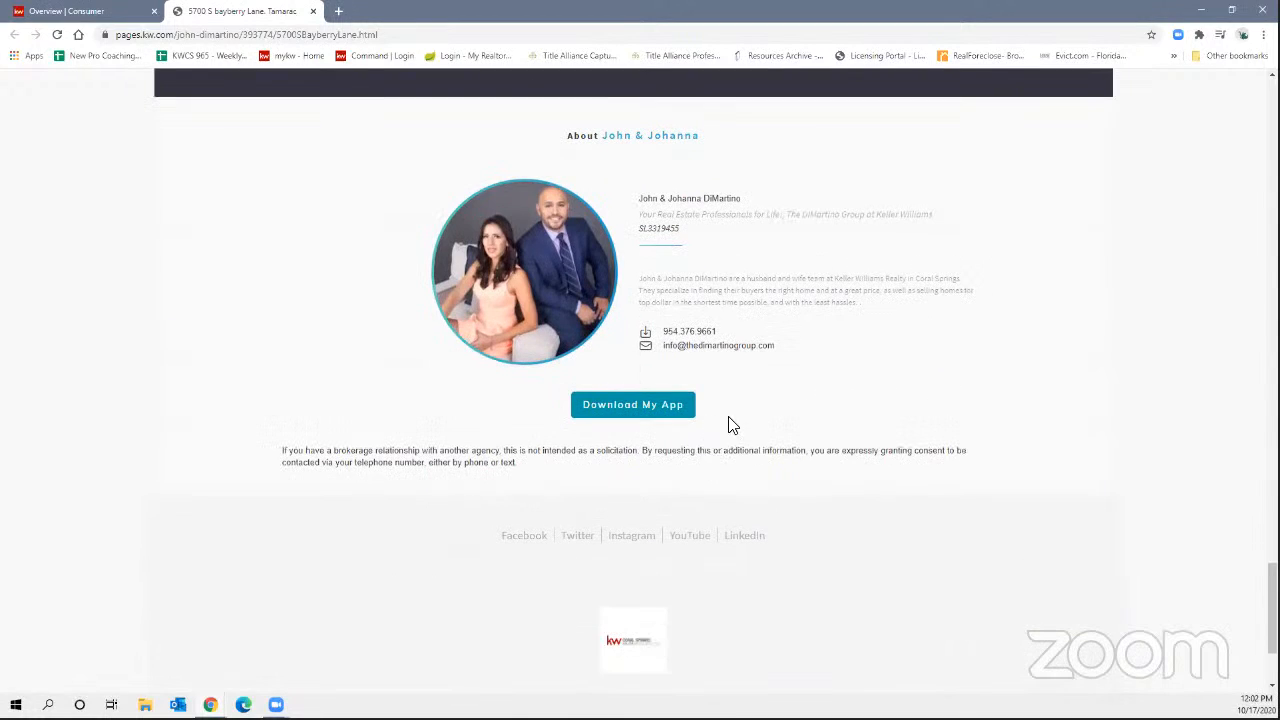
pyautogui.scroll(-2, 688, 417)
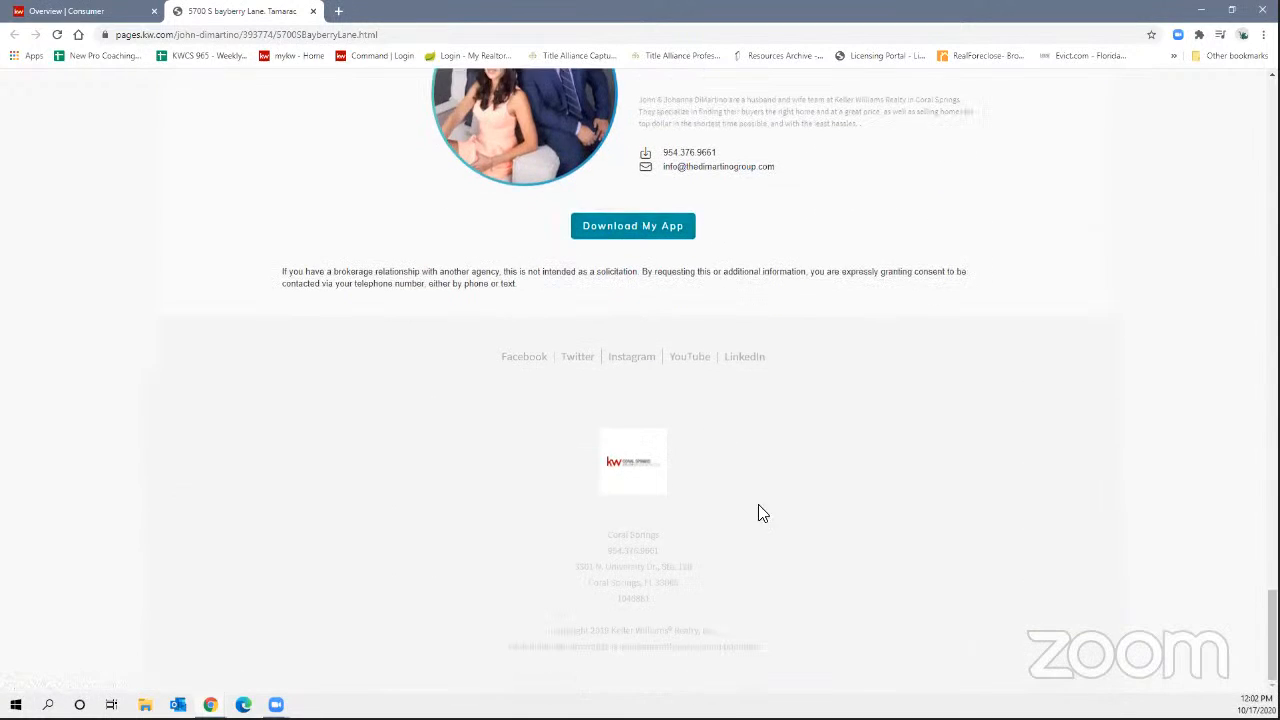
pyautogui.scroll(1, 674, 477)
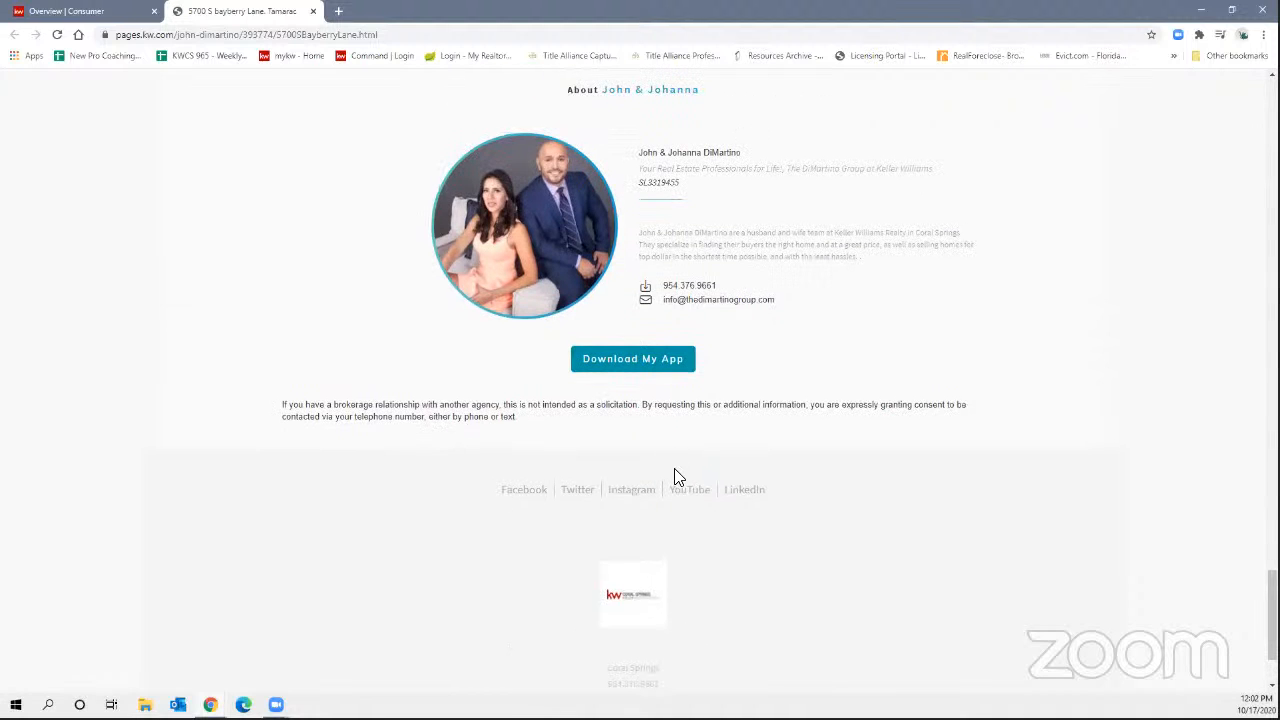
pyautogui.scroll(10, 630, 400)
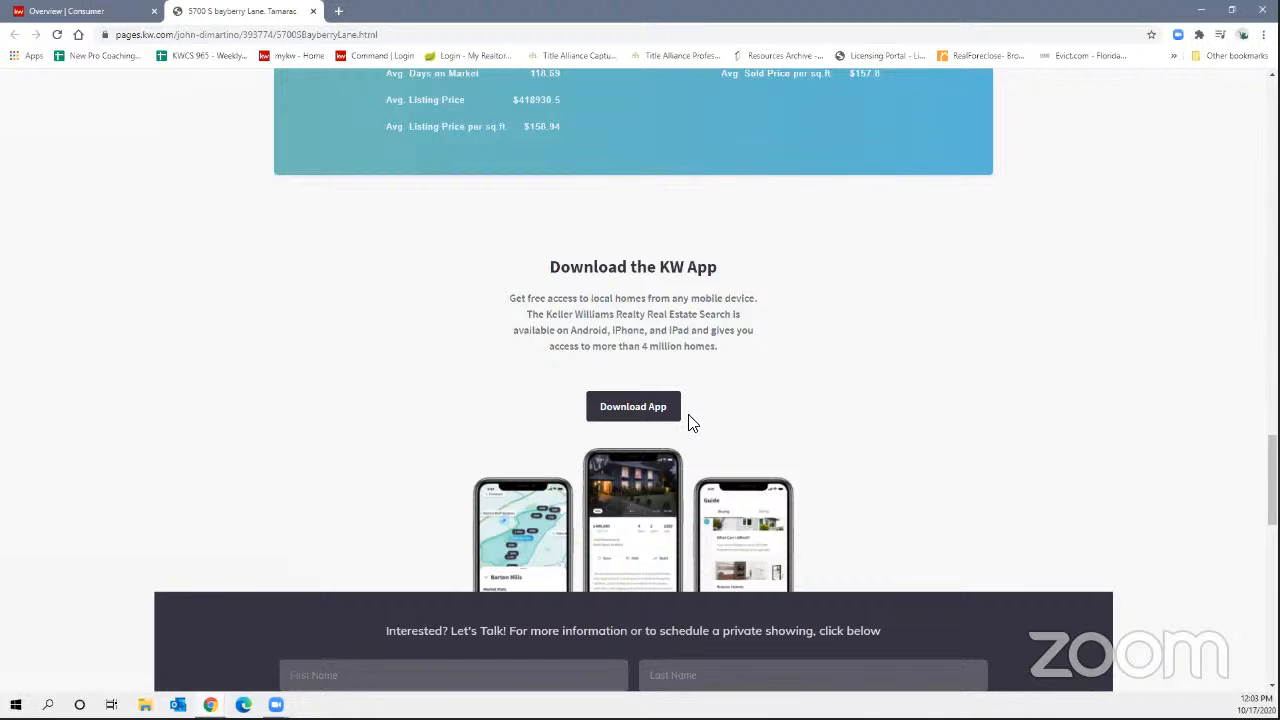
pyautogui.scroll(20, 688, 422)
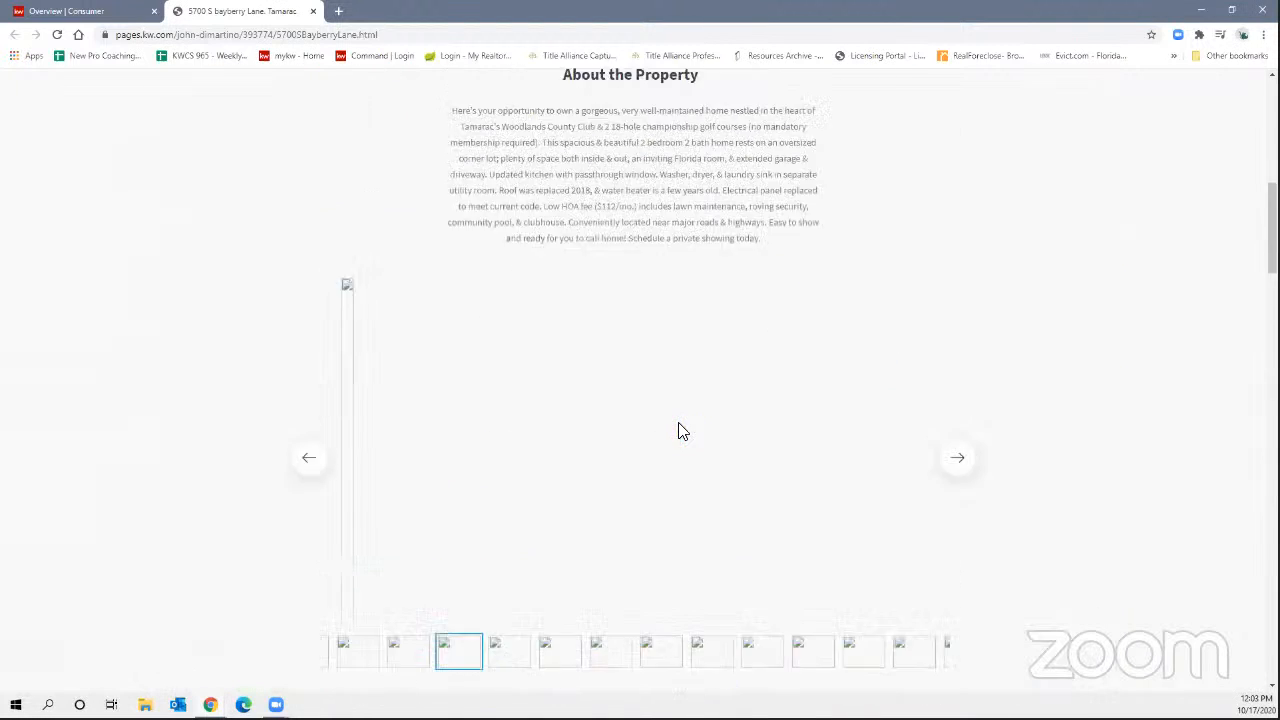